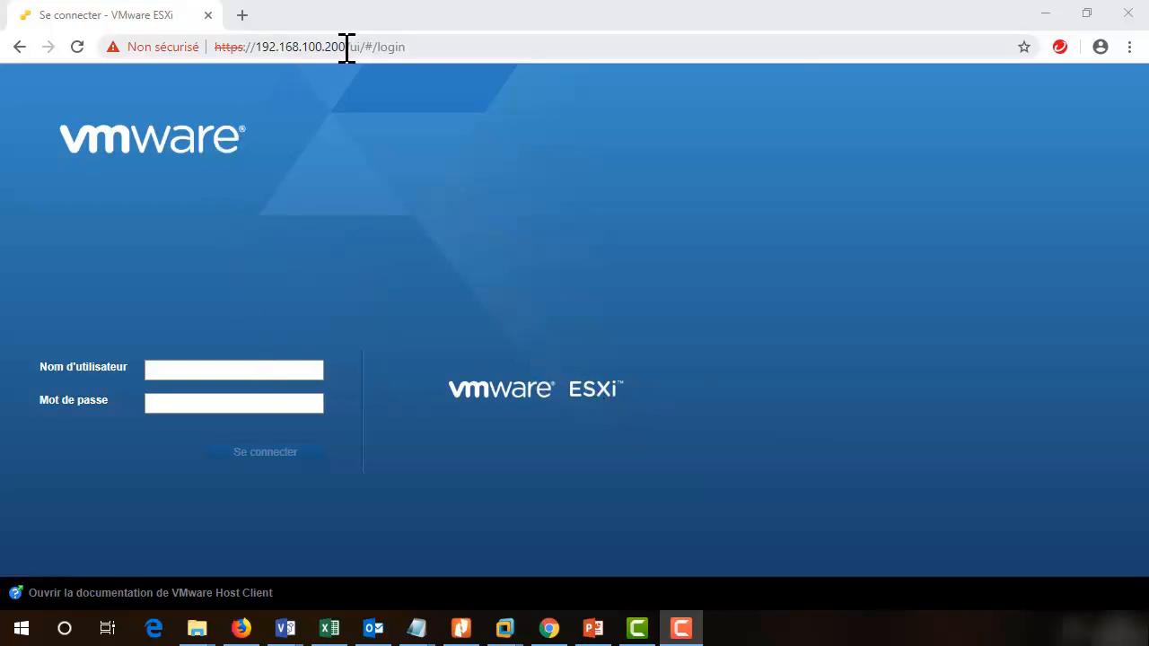
Step: Log in to the ESXi host at 192.168.100.200 as root with the account password
{"action": "left_click_drag", "start_coordinate": [345, 46], "coordinate": [249, 63]}
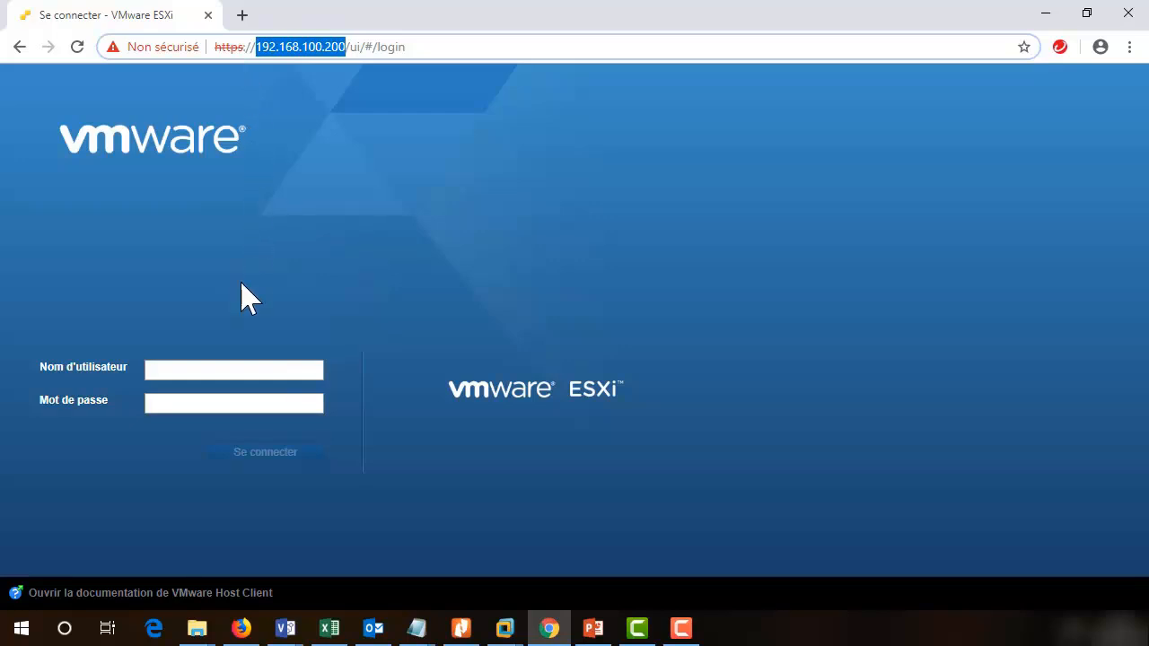
{"action": "left_click", "coordinate": [227, 371]}
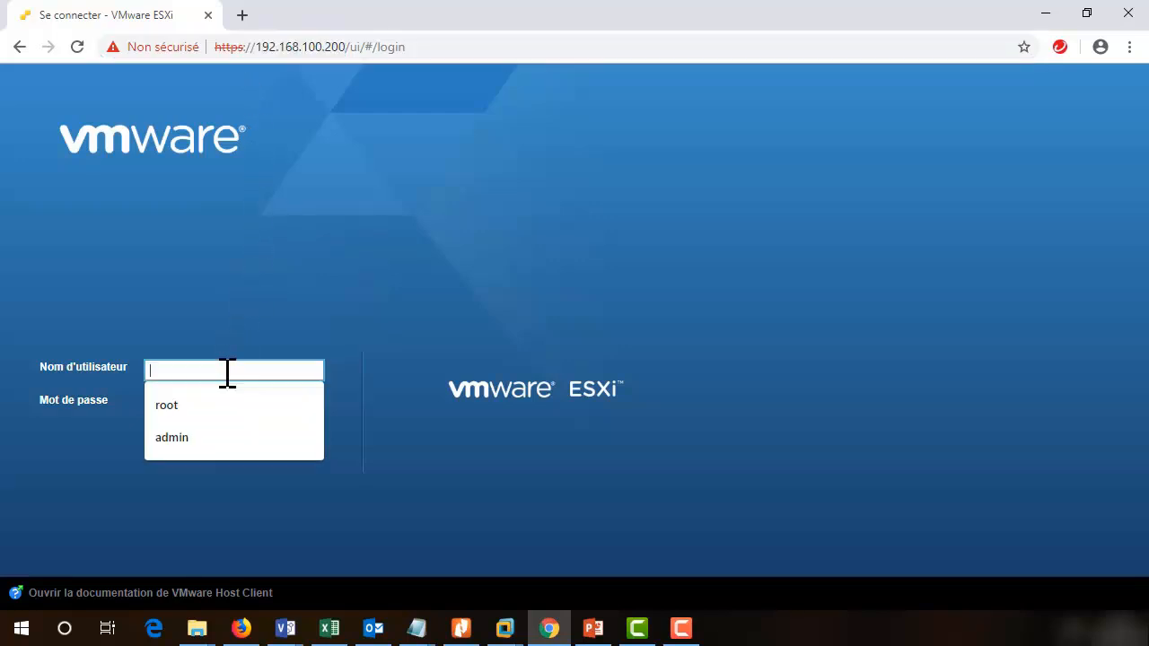
{"action": "left_click", "coordinate": [179, 408]}
{"action": "left_click", "coordinate": [180, 403]}
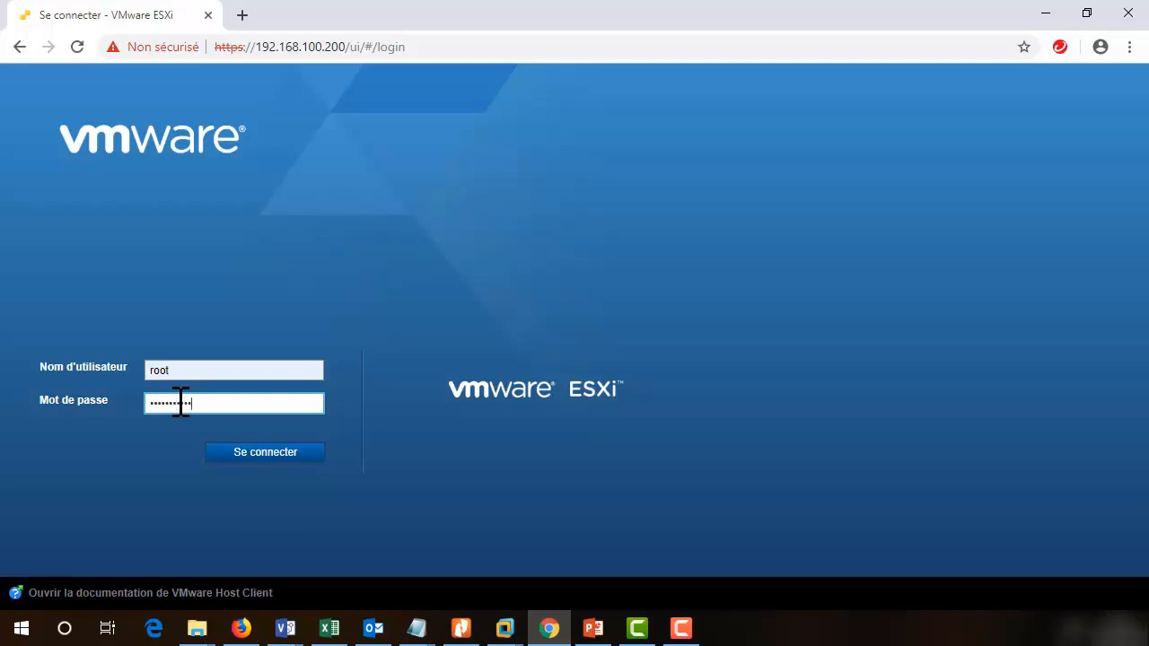
{"action": "key", "text": "Return"}
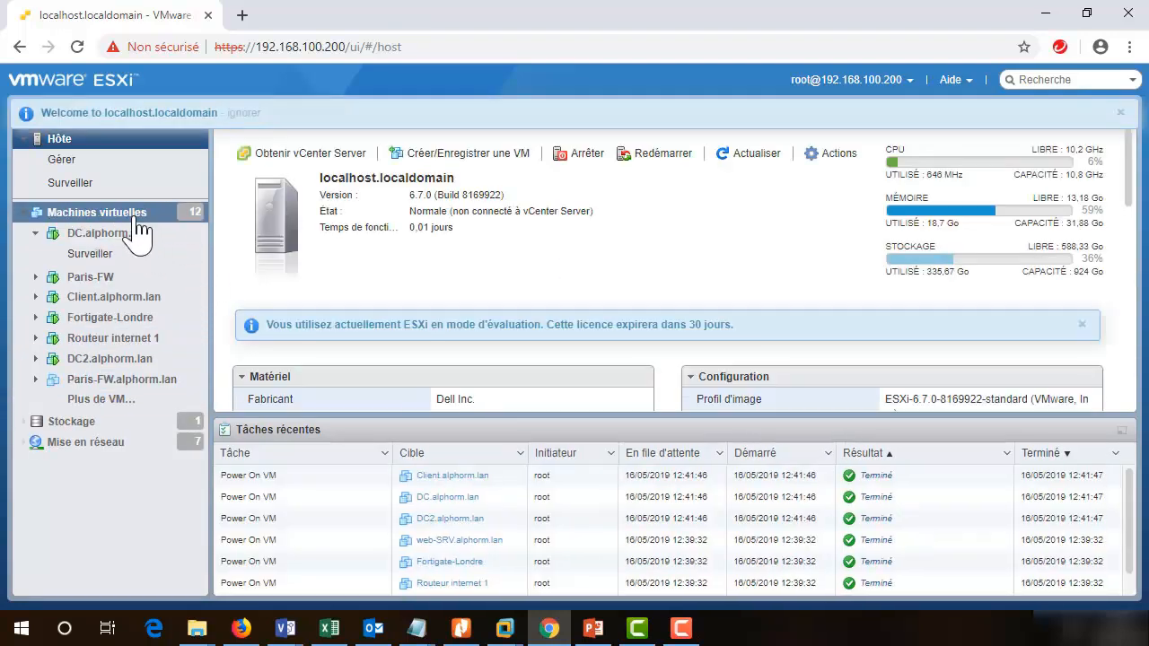
Step: View the console of the Client.alphorm.lan virtual machine from the virtual machine list, and close it
{"action": "left_click", "coordinate": [137, 217]}
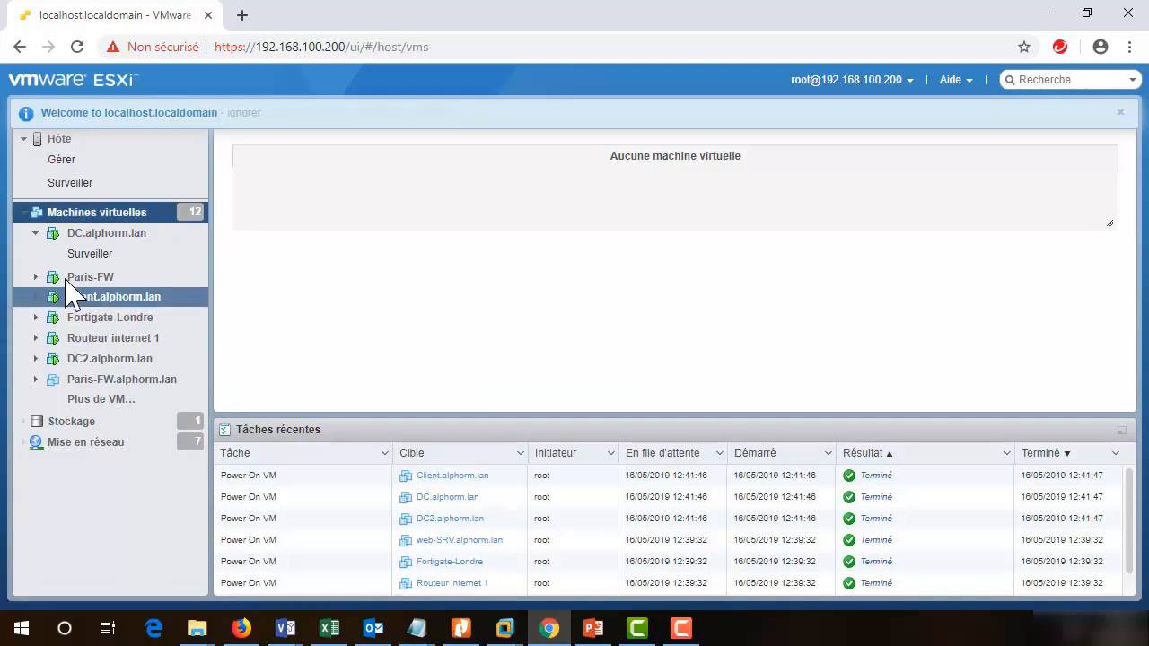
{"action": "left_click", "coordinate": [79, 231]}
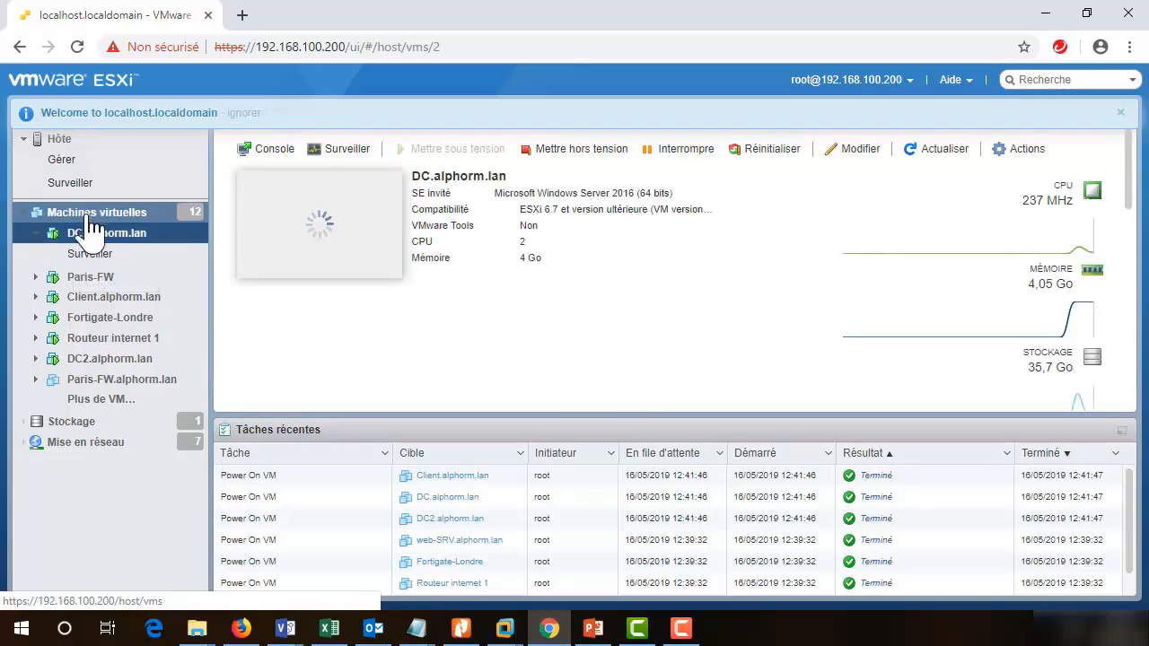
{"action": "left_click", "coordinate": [87, 220]}
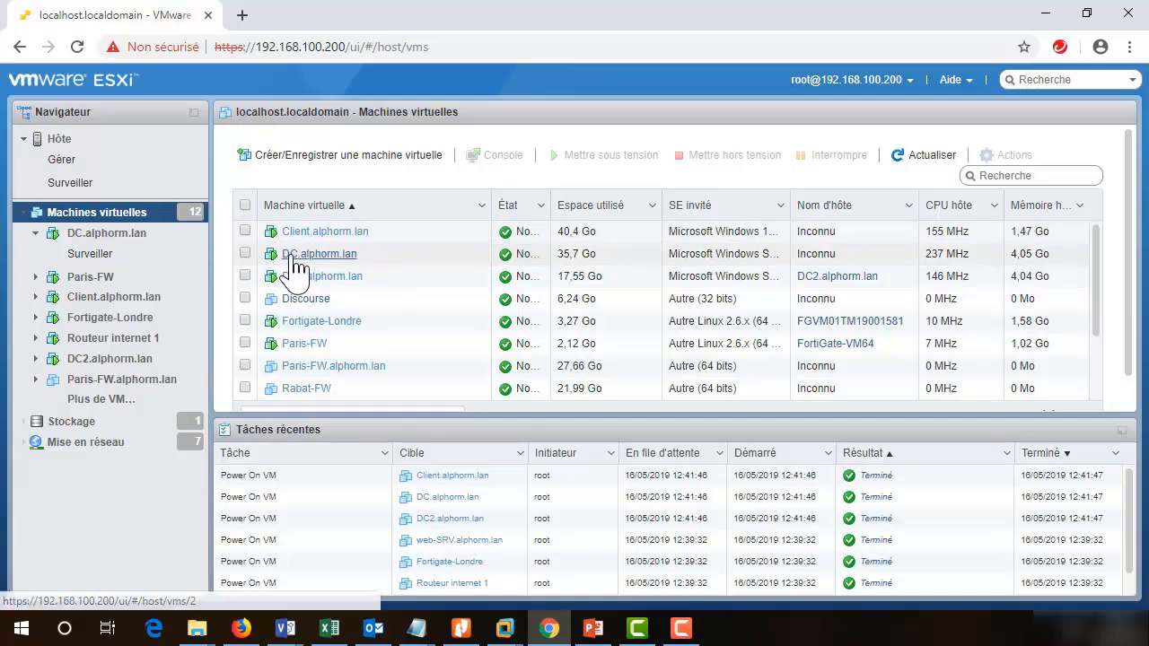
{"action": "left_click", "coordinate": [309, 232]}
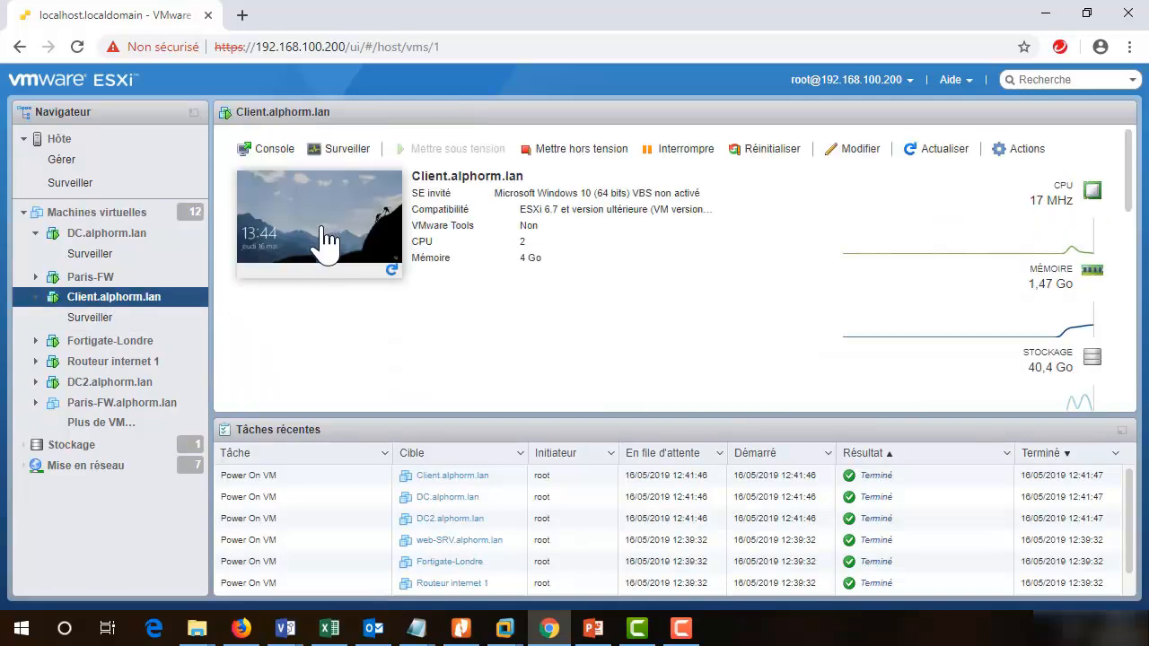
{"action": "left_click", "coordinate": [331, 237]}
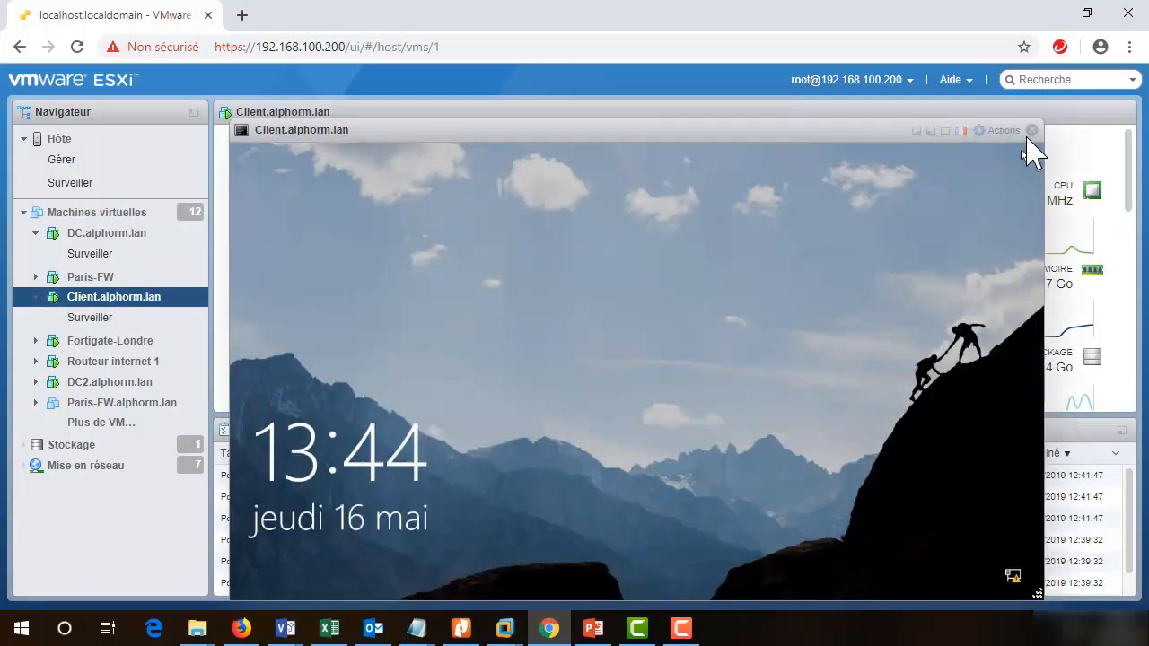
{"action": "left_click", "coordinate": [1033, 131]}
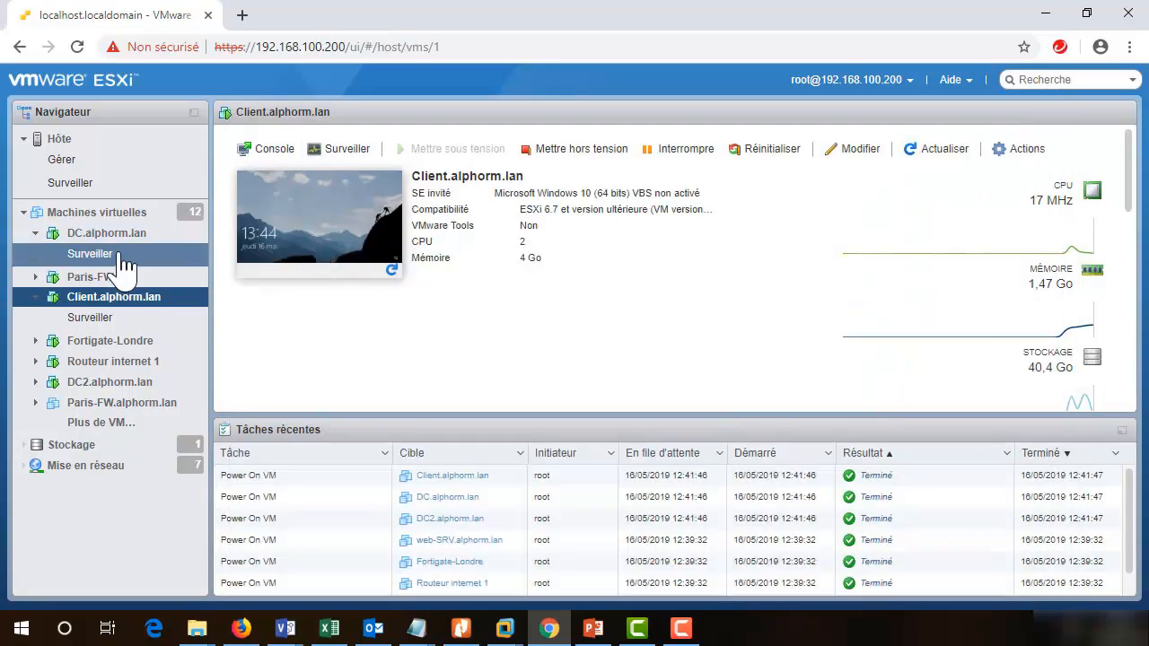
Step: Open the console of the DC.alphorm.lan virtual machine and view it briefly in full screen
{"action": "left_click", "coordinate": [118, 213]}
{"action": "left_click", "coordinate": [345, 255]}
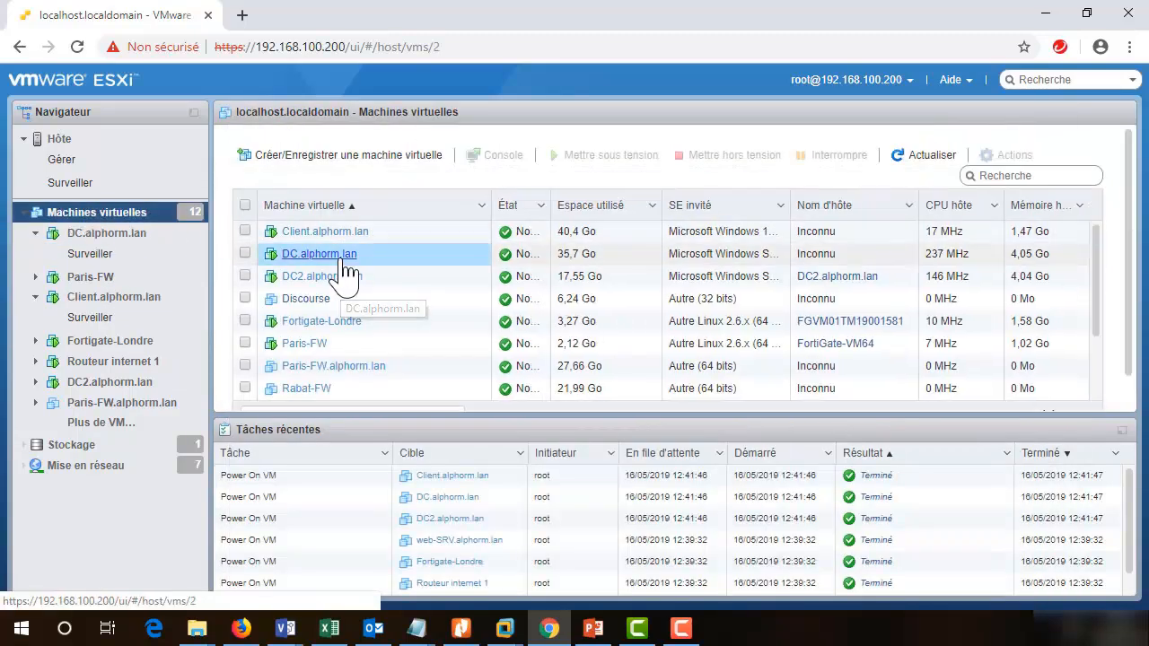
{"action": "left_click", "coordinate": [344, 249]}
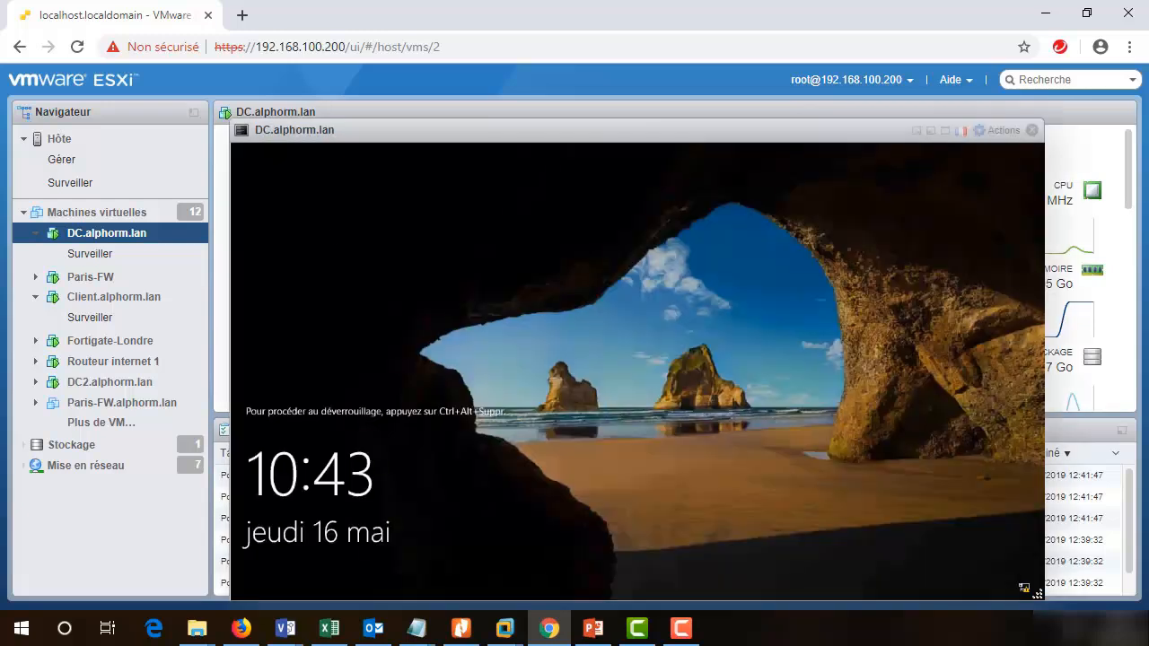
{"action": "left_click_drag", "start_coordinate": [878, 130], "coordinate": [871, 108]}
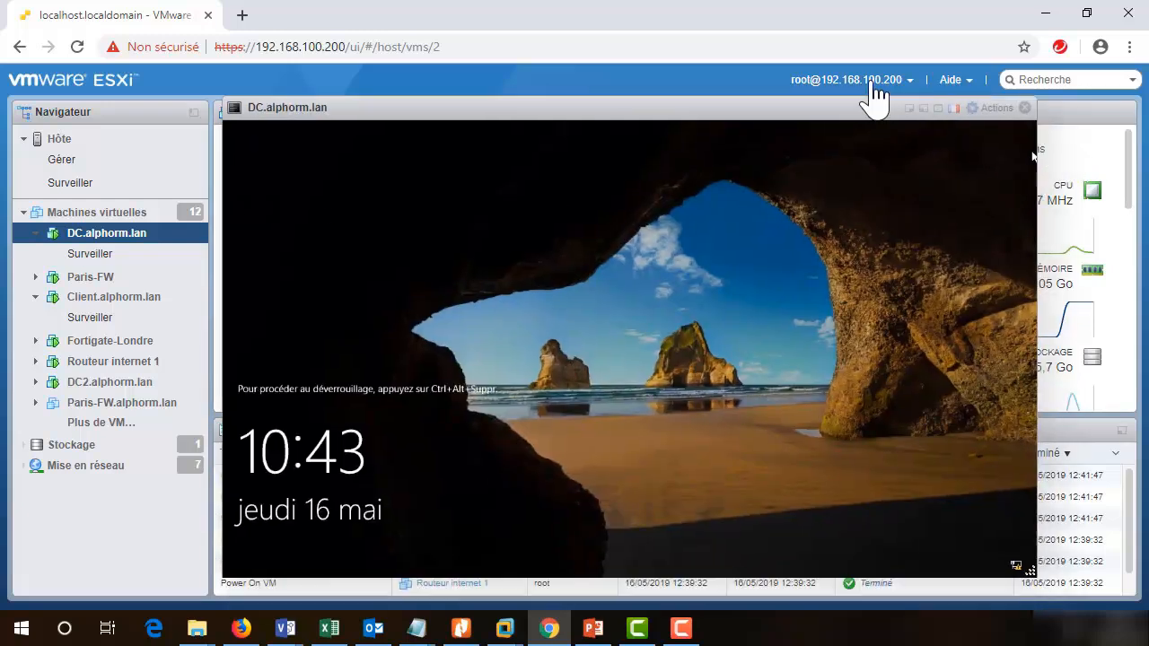
{"action": "left_click", "coordinate": [938, 108]}
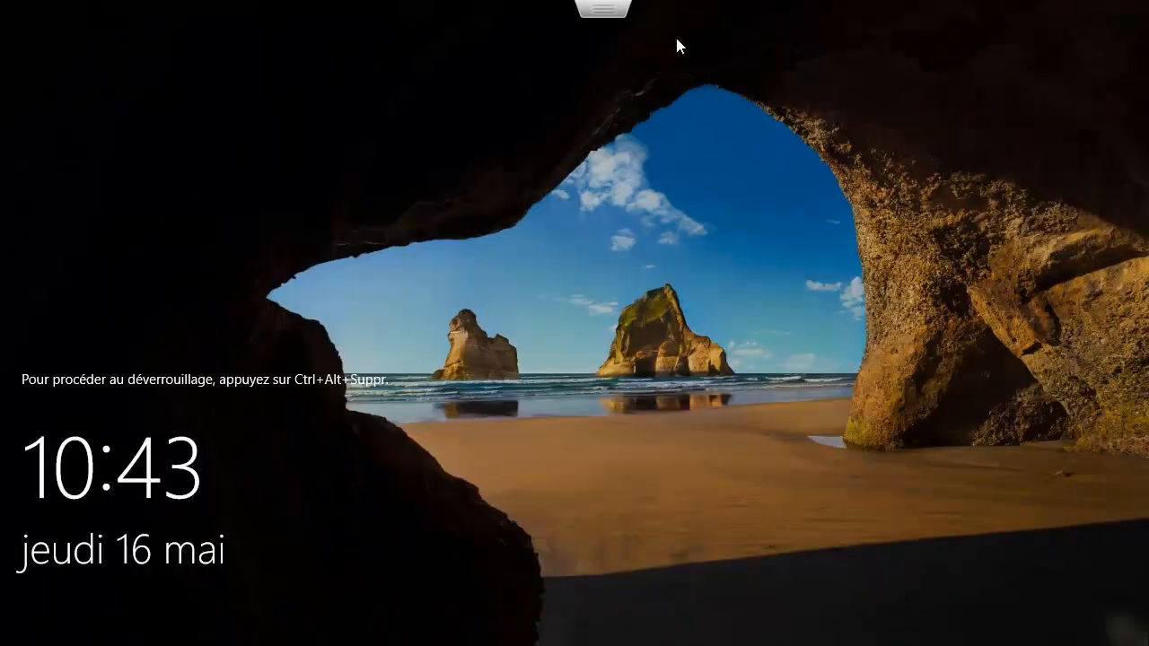
{"action": "mouse_move", "coordinate": [595, 12]}
{"action": "left_click", "coordinate": [577, 57]}
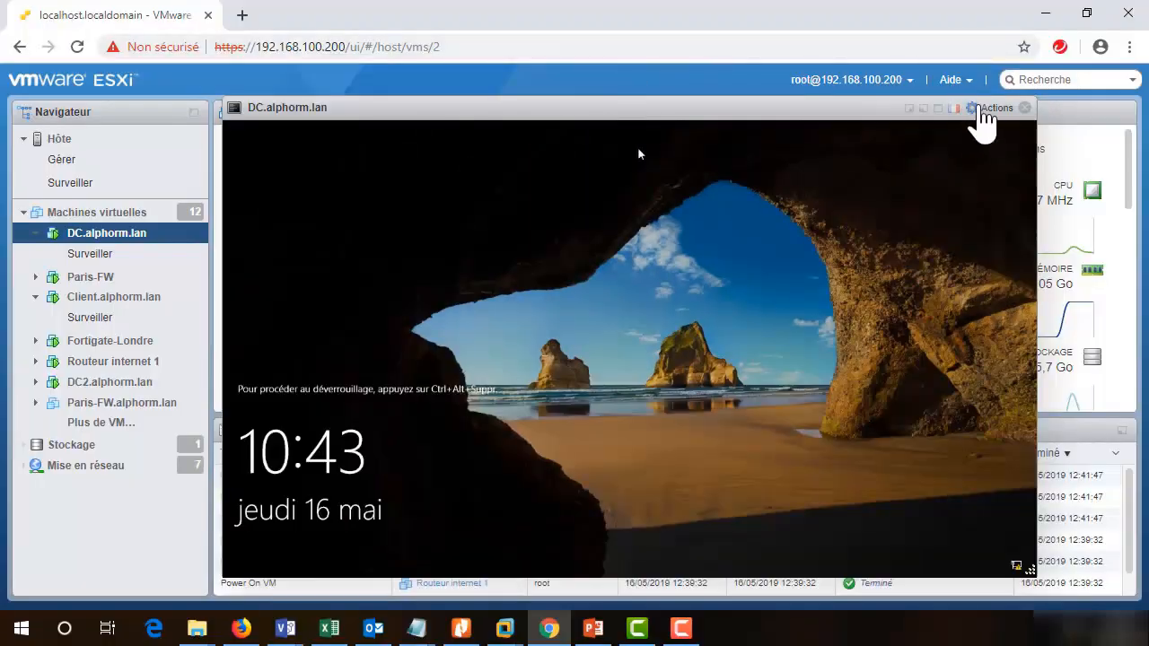
Step: Send the unlock sequence to the DC.alphorm.lan guest and sign in as ALPHORM\Administrateur with the account password
{"action": "left_click", "coordinate": [987, 109]}
{"action": "mouse_move", "coordinate": [943, 215]}
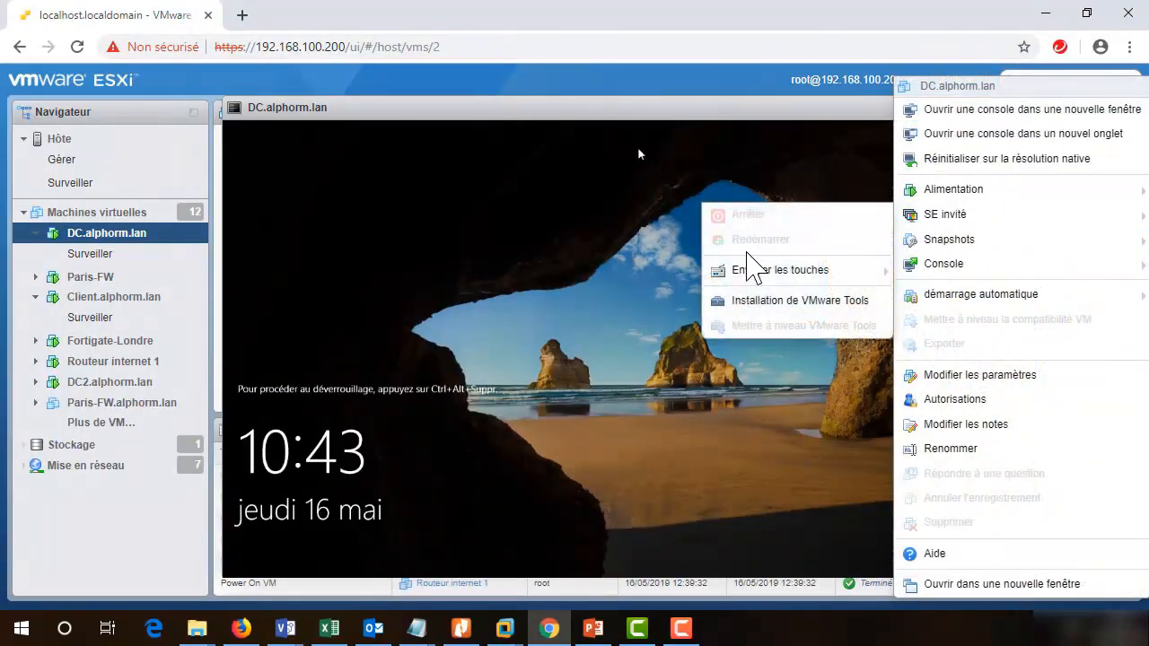
{"action": "mouse_move", "coordinate": [750, 266]}
{"action": "left_click", "coordinate": [559, 266]}
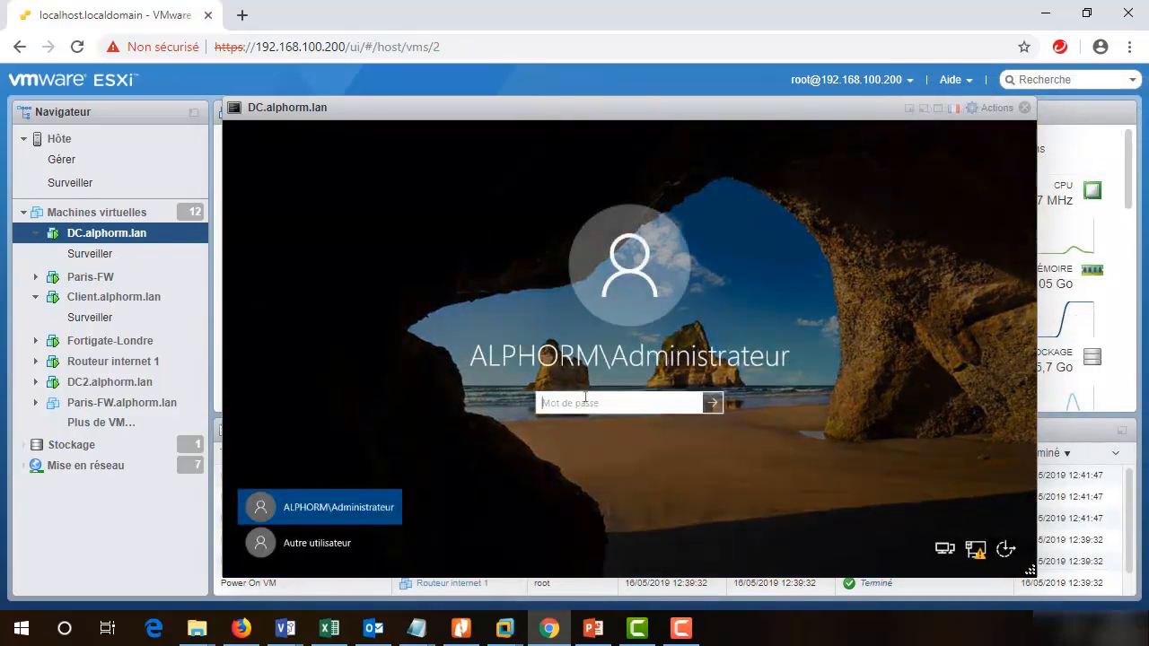
{"action": "type", "text": "•••••••••••"}
{"action": "key", "text": "Return"}
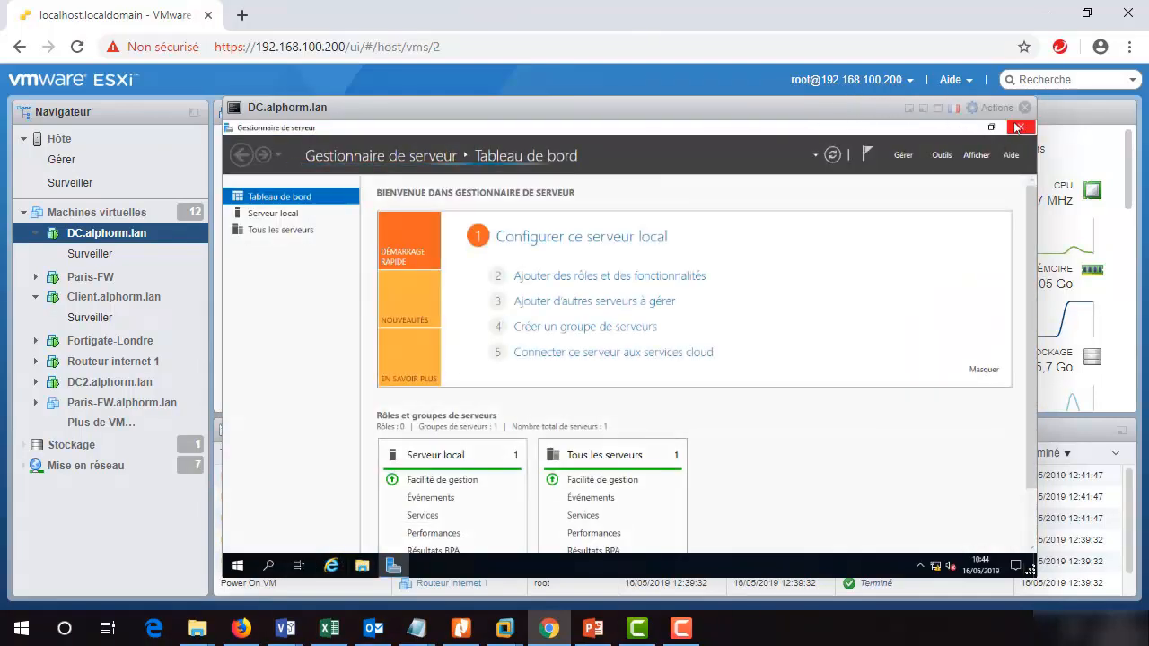
Step: Close Server Manager and the DC.alphorm.lan console, returning to the list of virtual machines
{"action": "left_click", "coordinate": [1018, 126]}
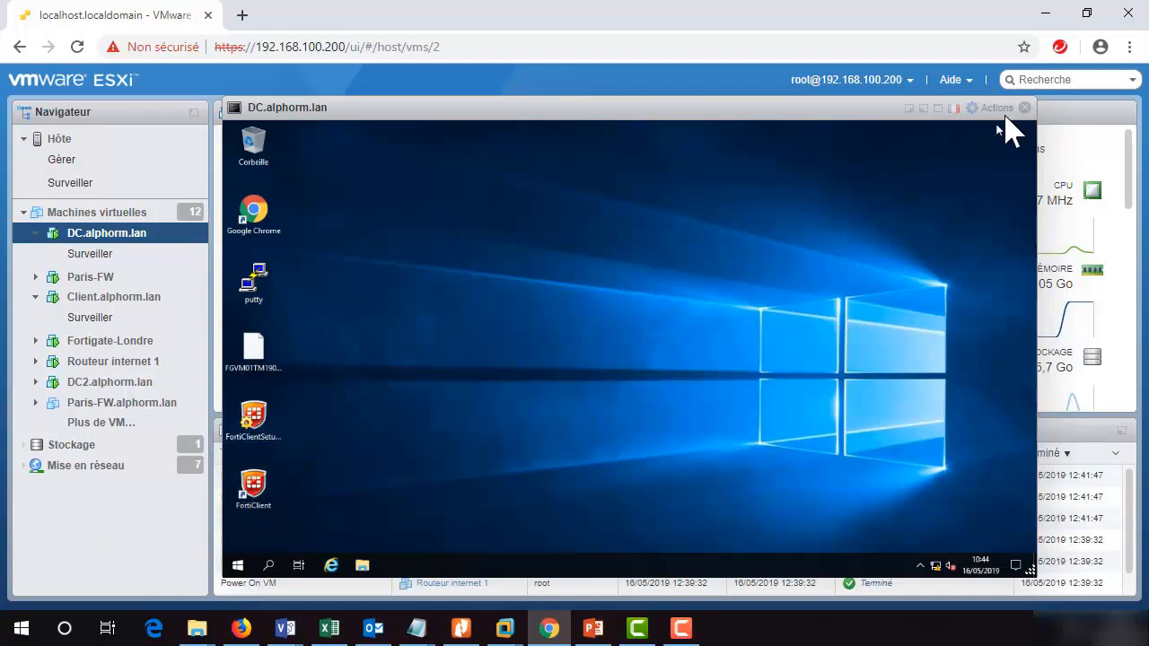
{"action": "left_click", "coordinate": [1024, 108]}
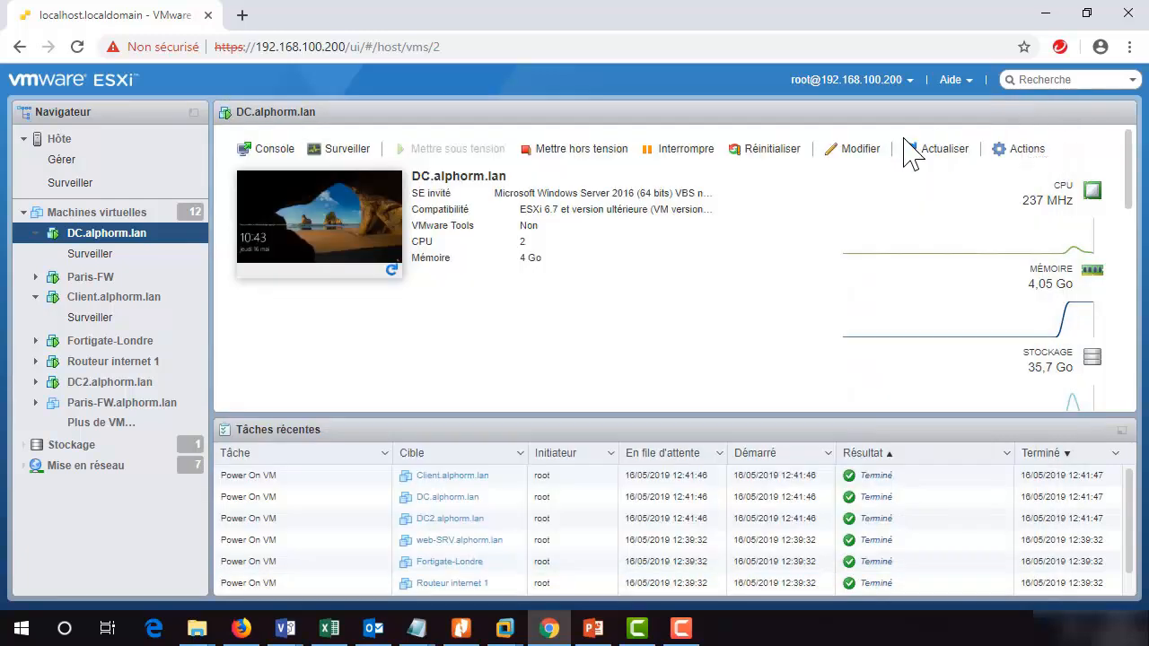
{"action": "left_click", "coordinate": [148, 216]}
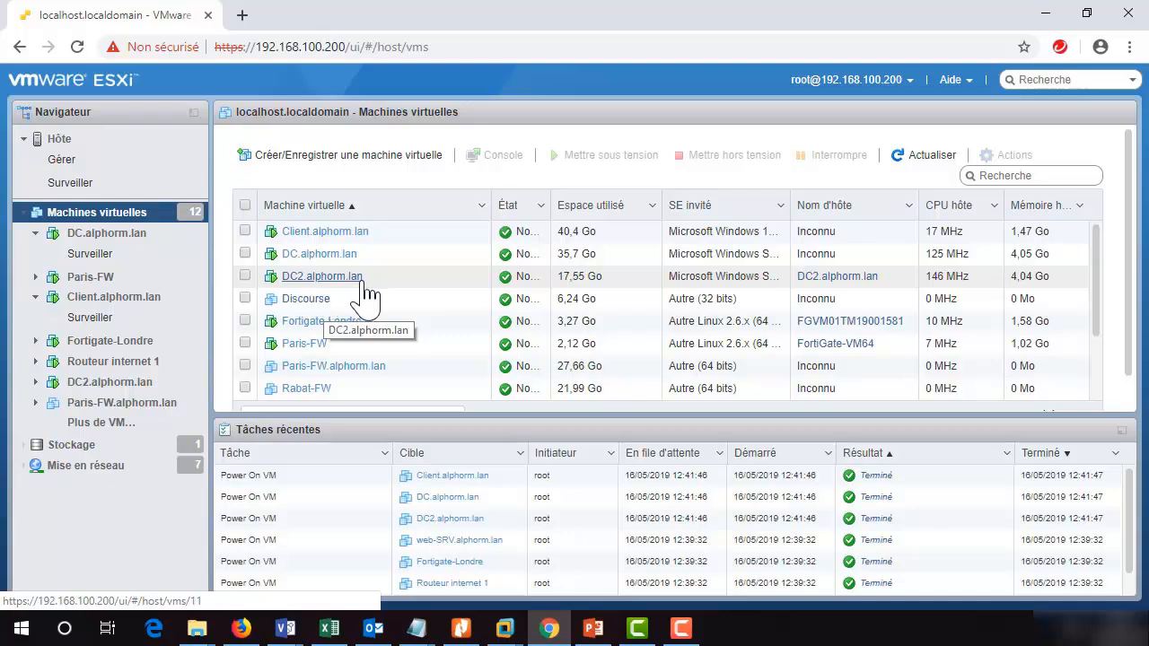
Step: Open the console of the Fortigate-Londre virtual machine
{"action": "left_click", "coordinate": [320, 323]}
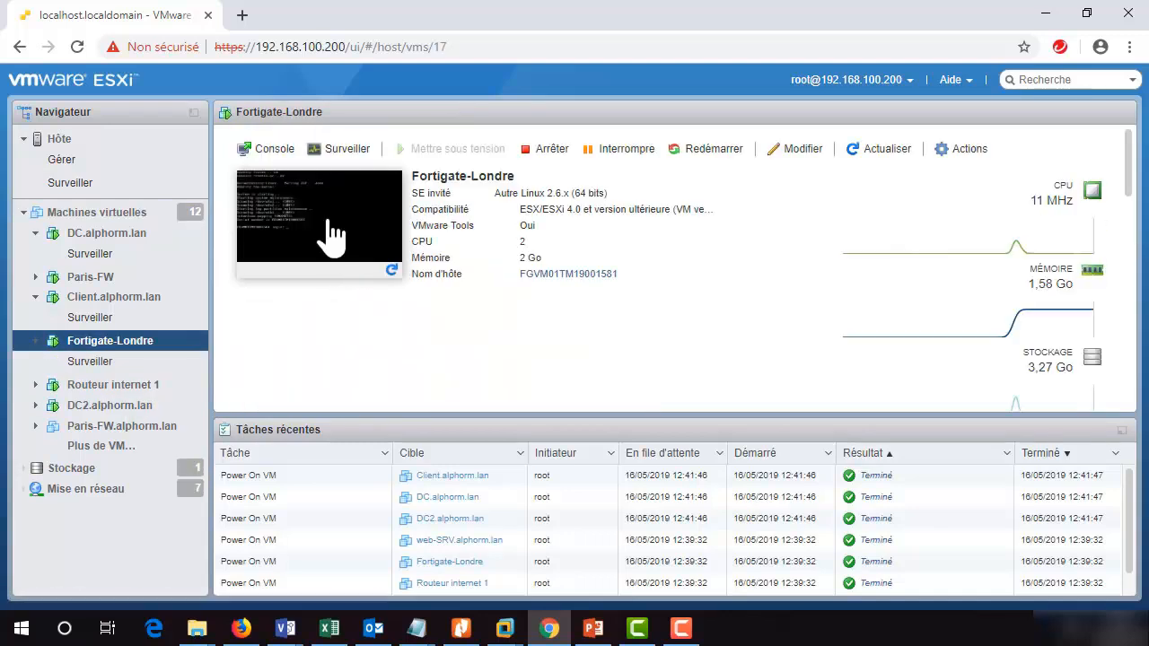
{"action": "left_click", "coordinate": [333, 238]}
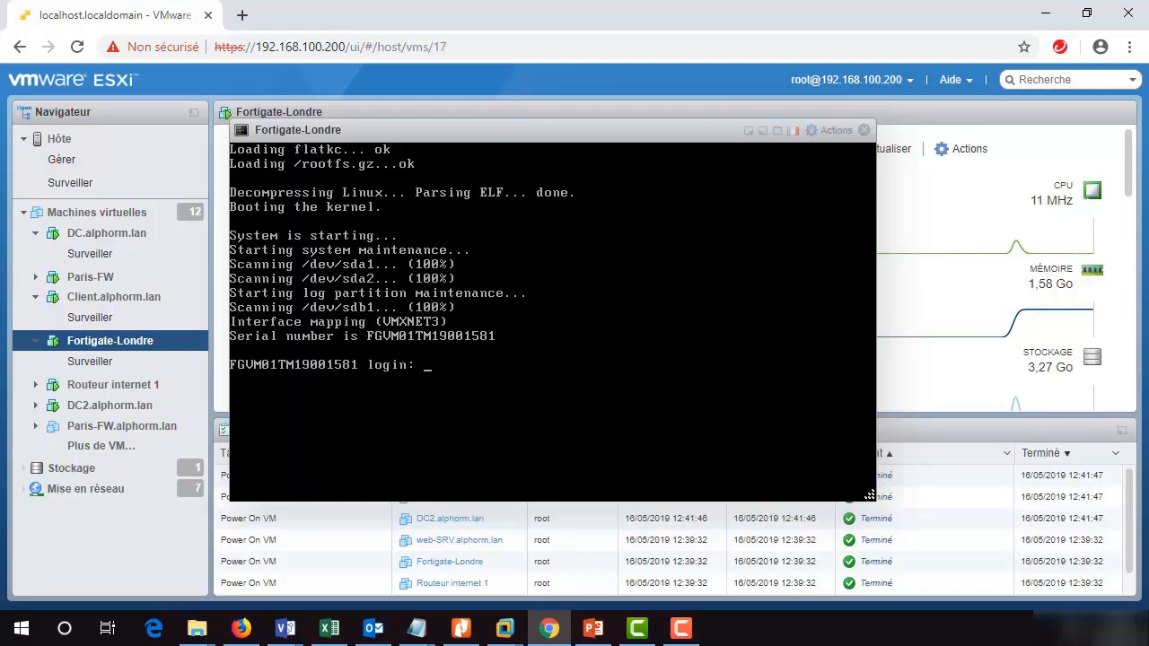
{"action": "key", "text": "alt+Tab"}
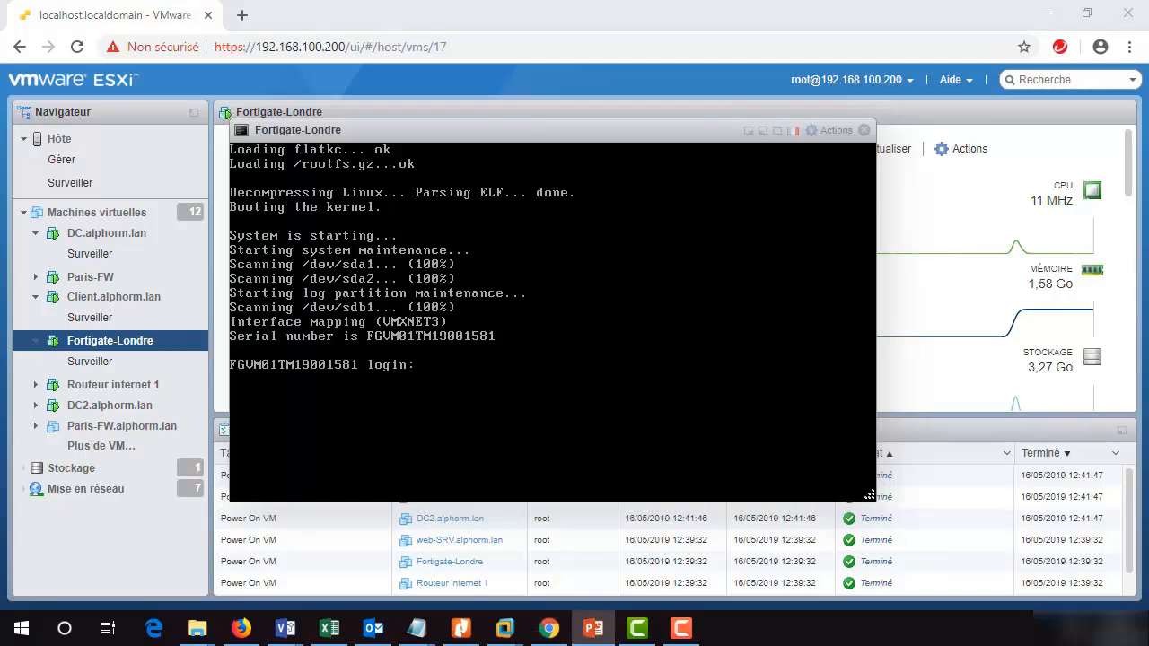
{"action": "key", "text": "alt+Tab"}
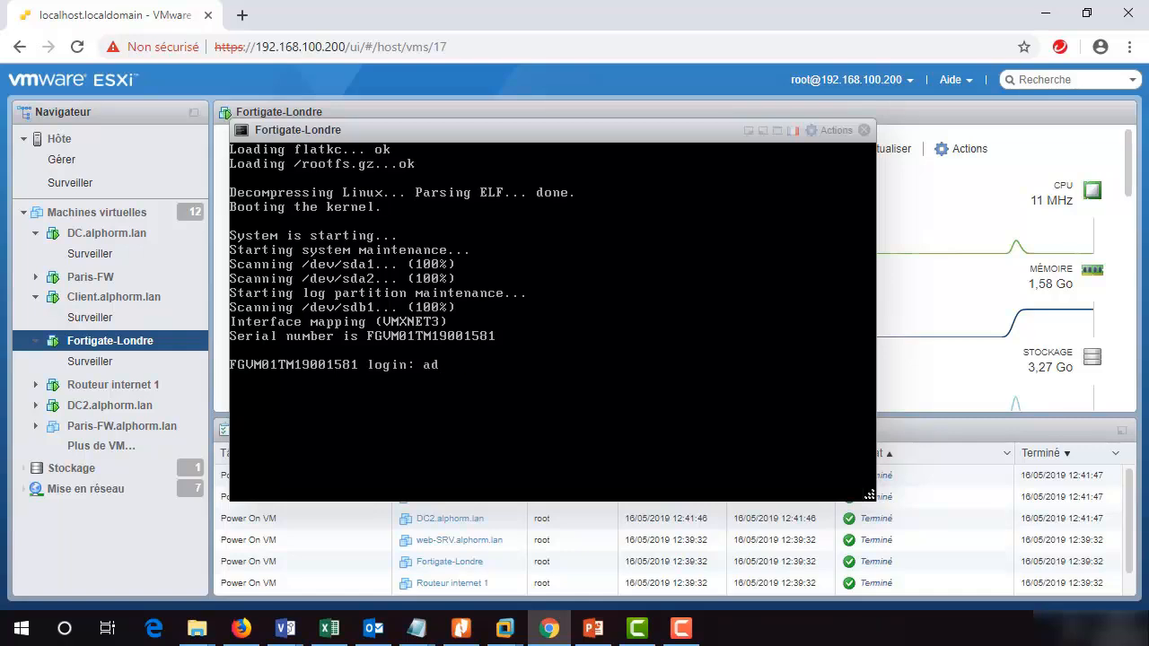
Step: Try to log in to the Fortigate-Londre firewall as admin with the account password, and close its console
{"action": "key", "text": "Return"}
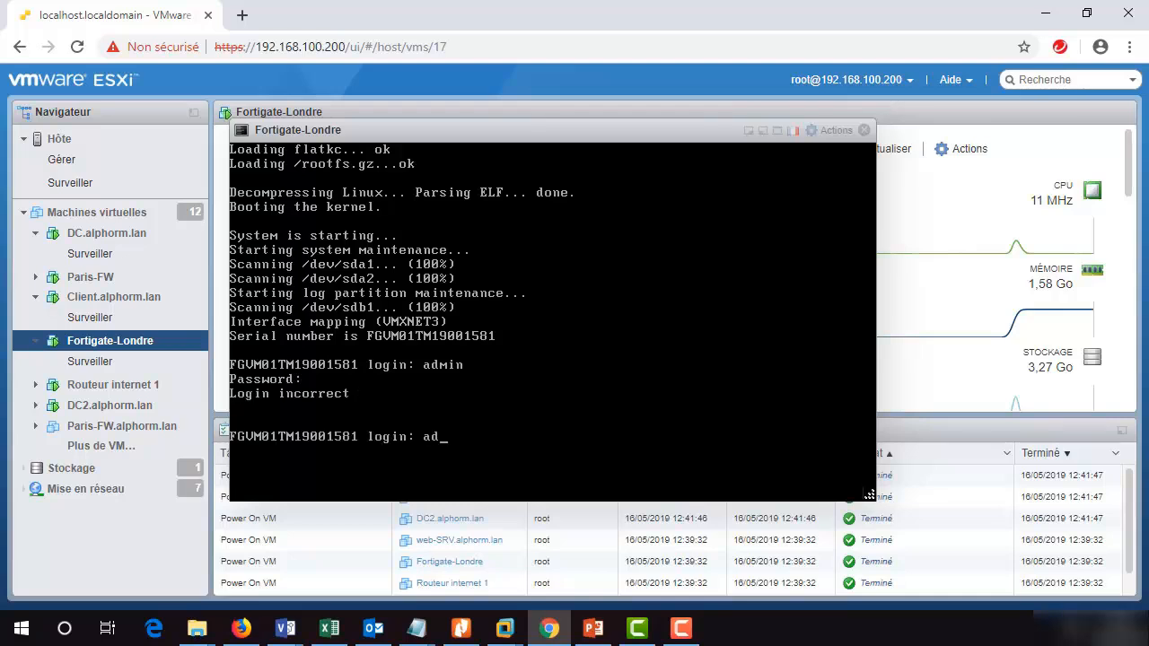
{"action": "type", "text": "n"}
{"action": "key", "text": "Return"}
{"action": "left_click", "coordinate": [864, 130]}
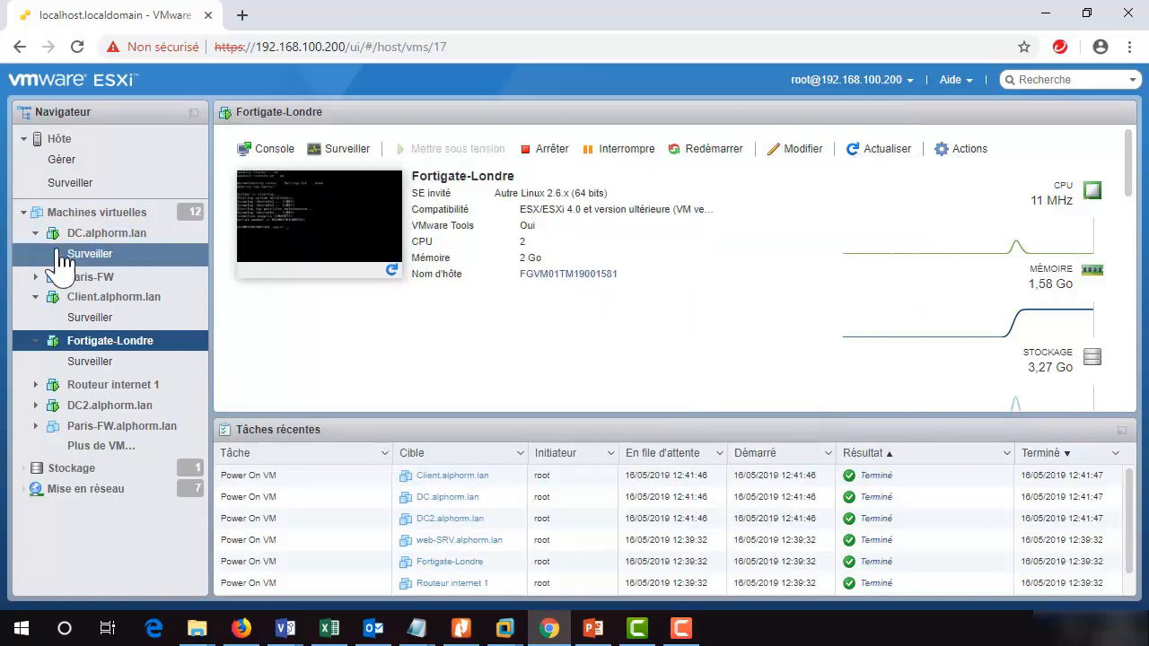
Step: Open the console of the Routeur internet 1 virtual machine from the virtual machine list
{"action": "left_click", "coordinate": [108, 216]}
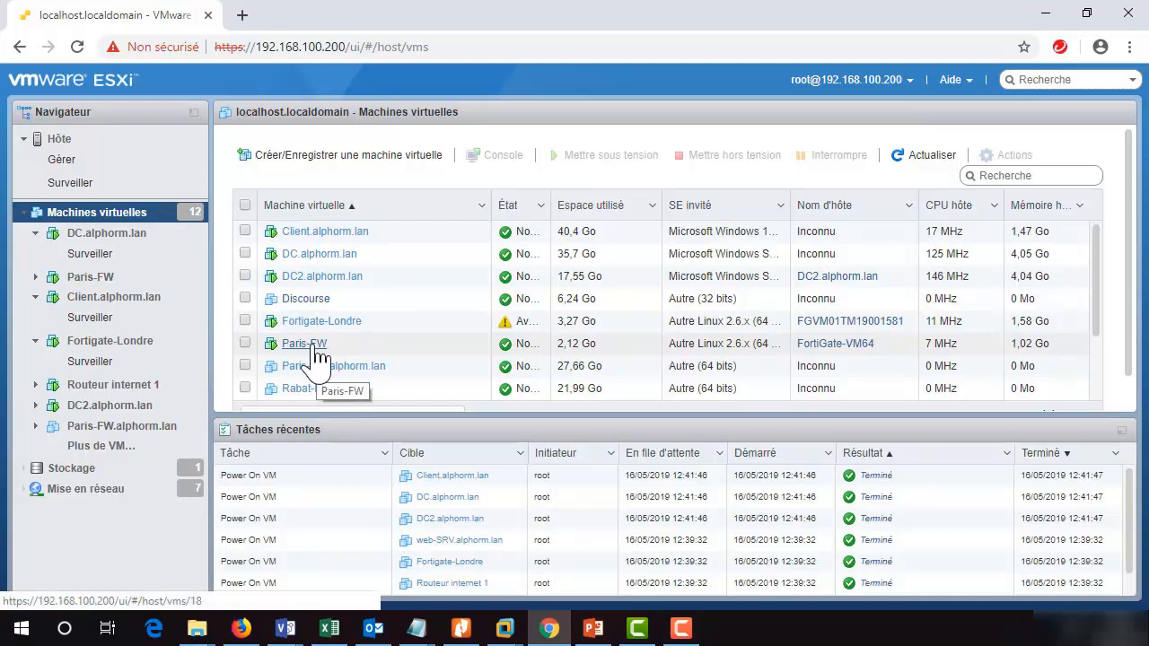
{"action": "scroll", "coordinate": [318, 363], "scroll_direction": "down", "scroll_amount": 3}
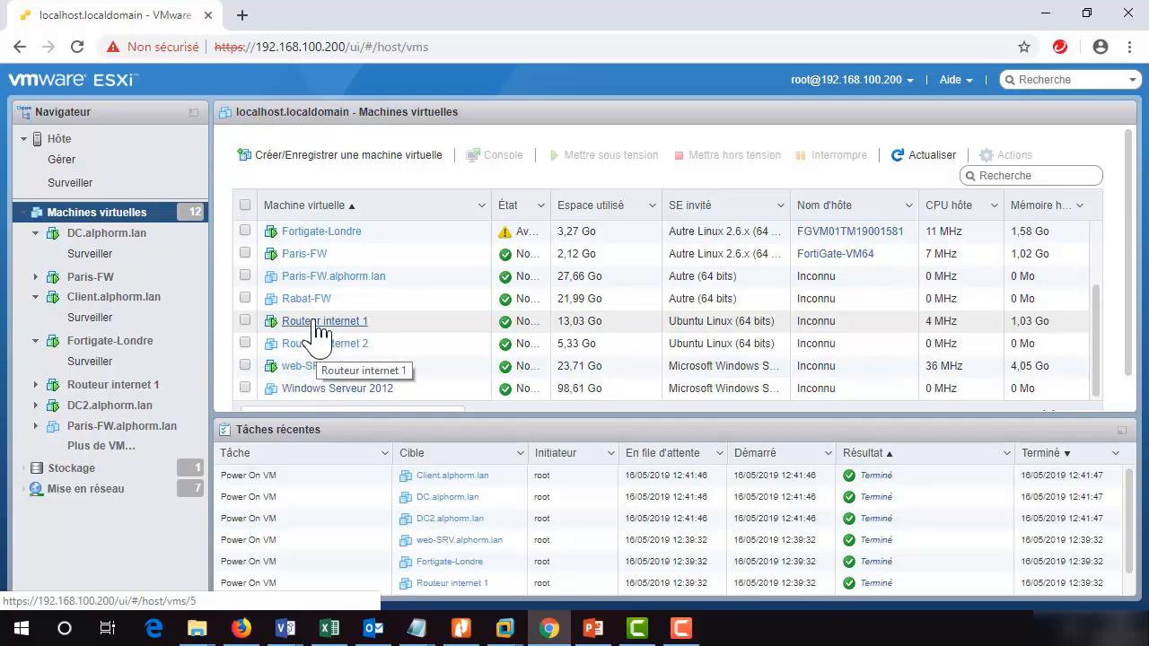
{"action": "left_click", "coordinate": [316, 323]}
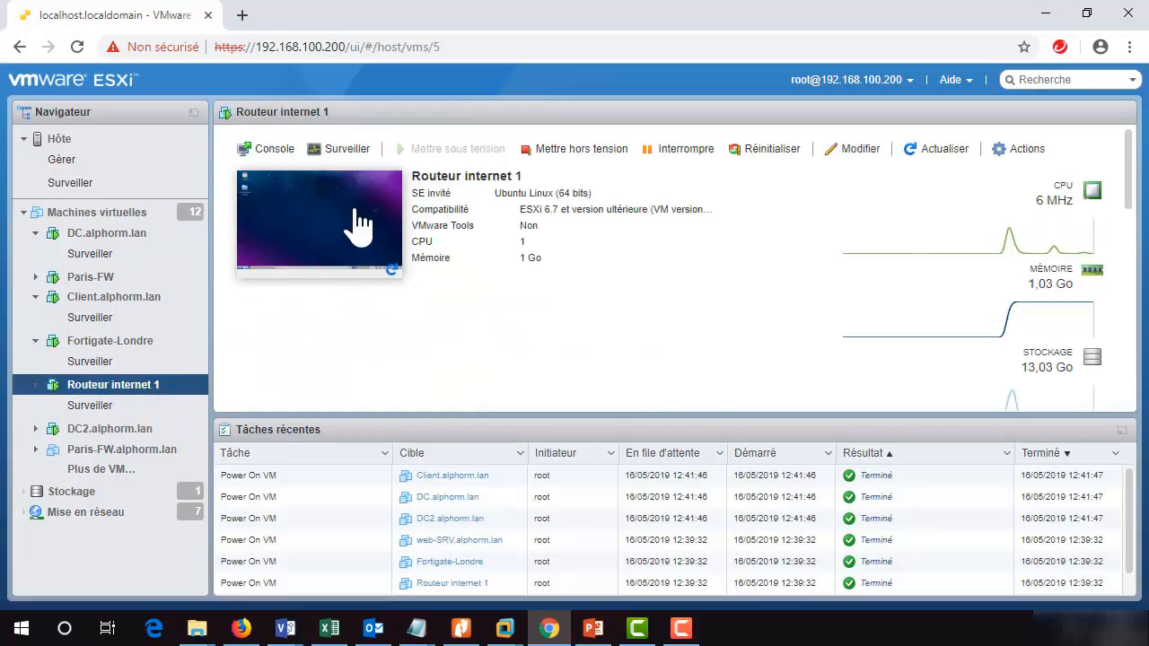
{"action": "left_click", "coordinate": [357, 215]}
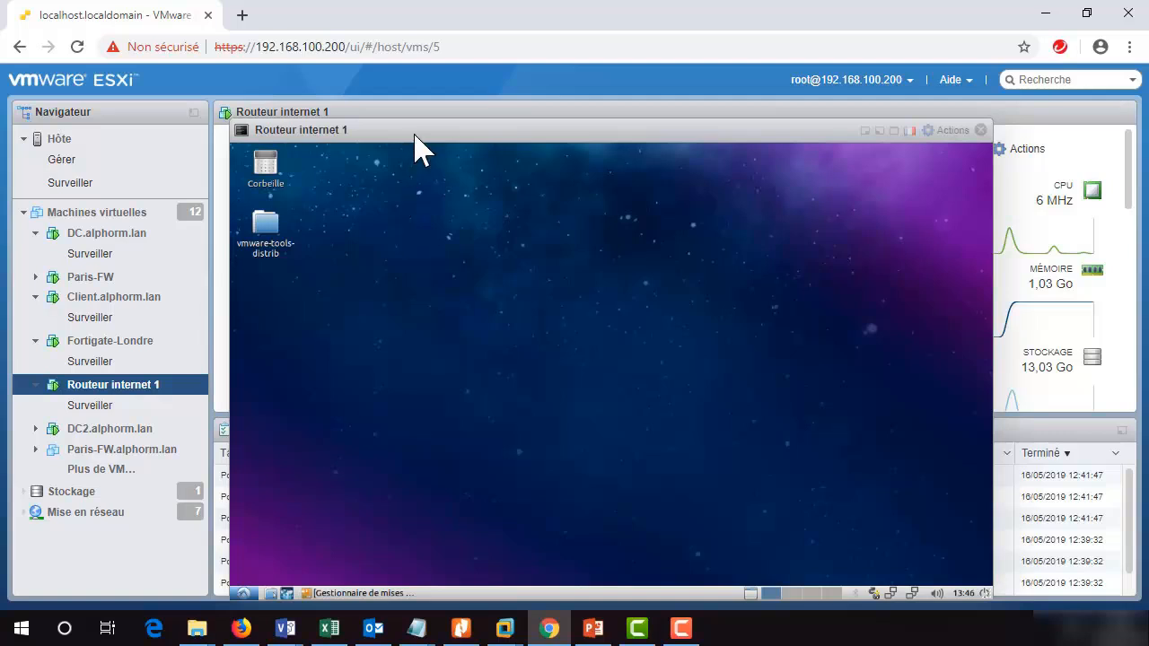
Step: Launch LXTerminal in the Routeur internet 1 guest and run ifconfig to list its network interfaces
{"action": "left_click", "coordinate": [232, 570]}
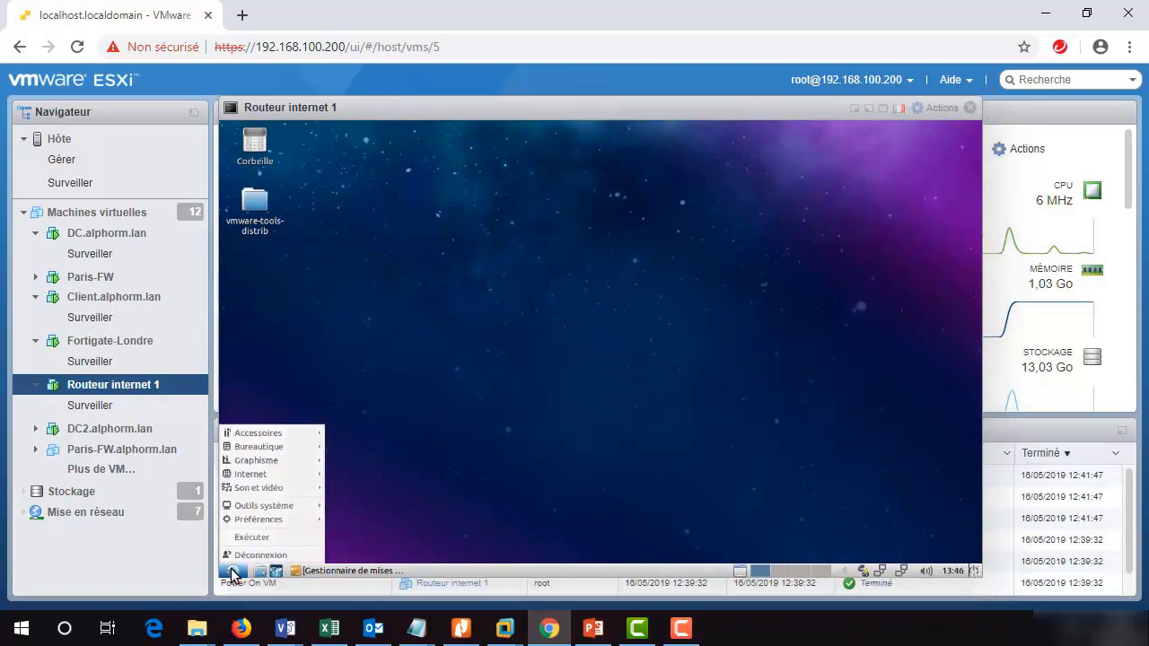
{"action": "mouse_move", "coordinate": [260, 506]}
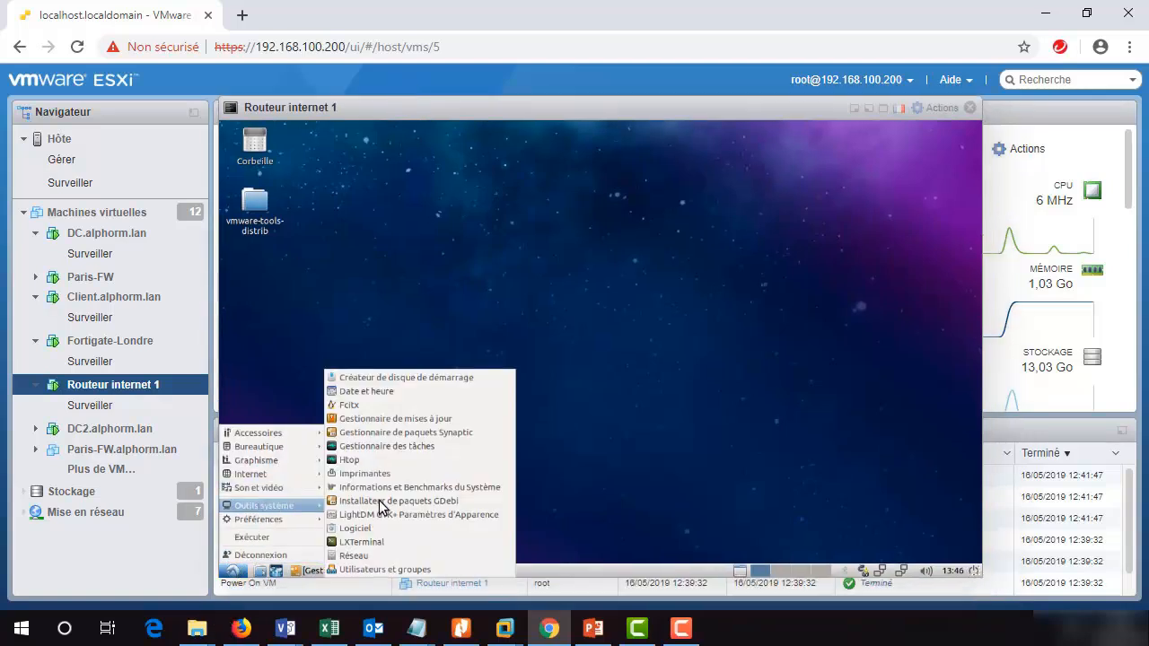
{"action": "left_click", "coordinate": [362, 543]}
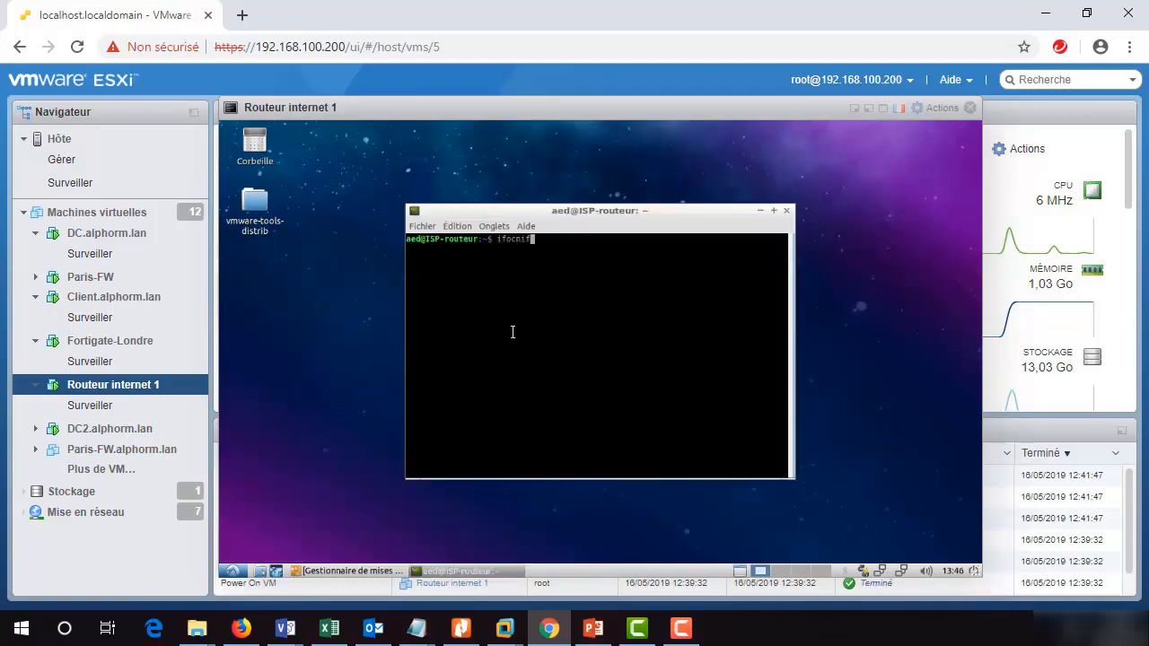
{"action": "key", "text": "BackSpace"}
{"action": "key", "text": "BackSpace"}
{"action": "key", "text": "Return"}
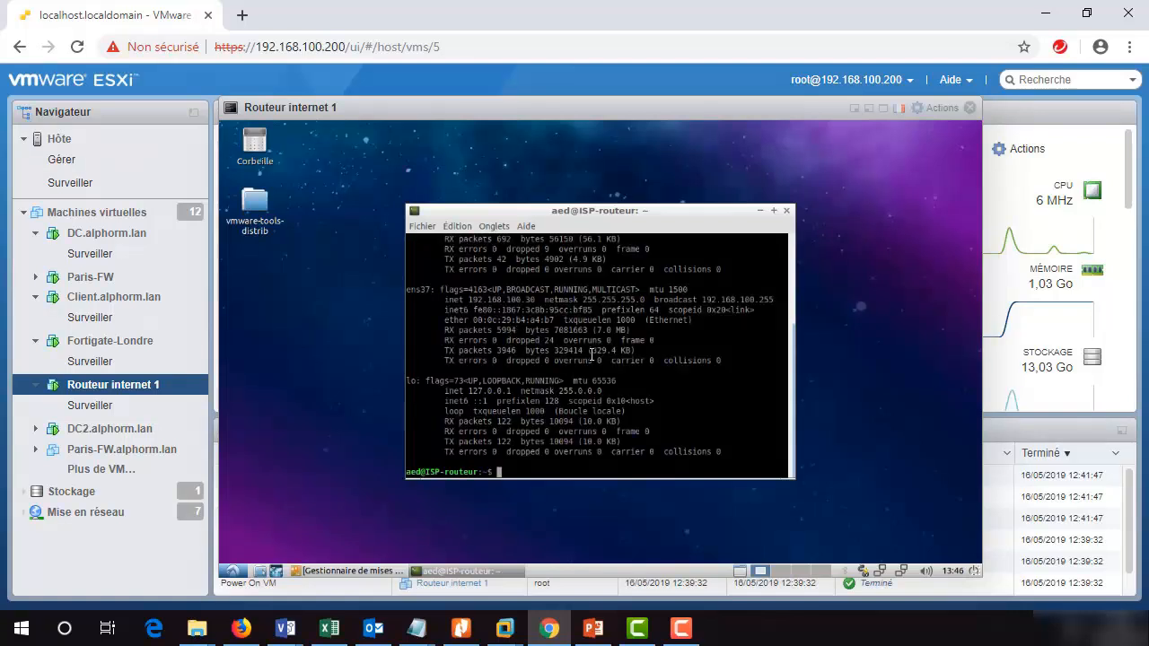
Step: Close the terminal and console of Routeur internet 1, and show the host's virtual switches
{"action": "left_click", "coordinate": [785, 212]}
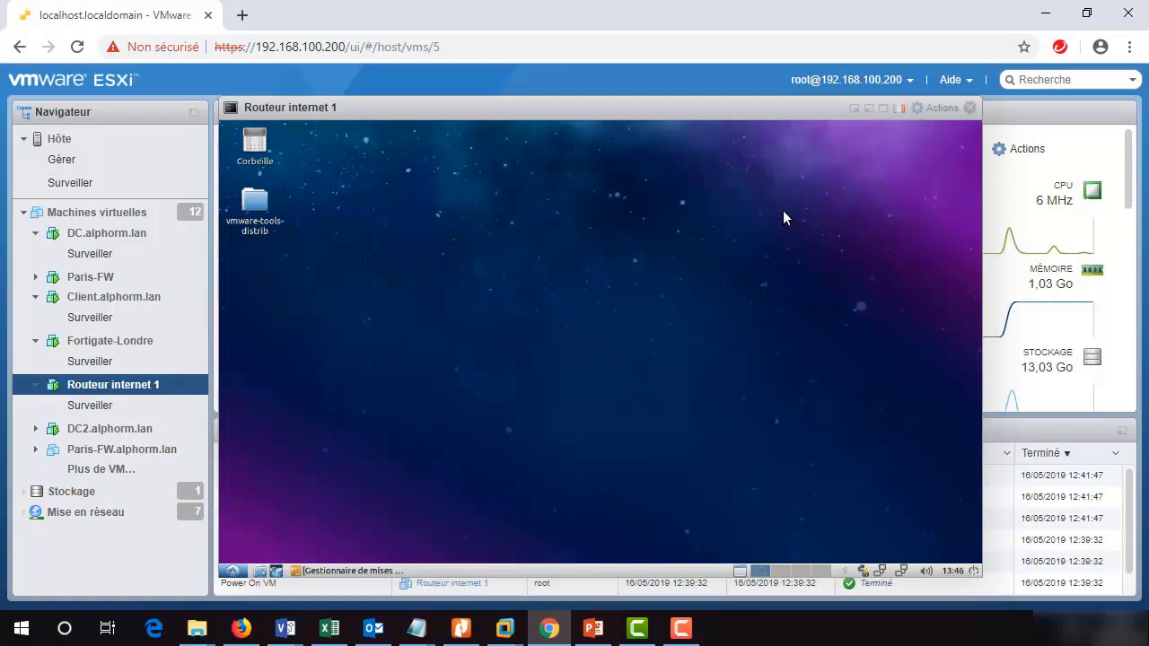
{"action": "left_click", "coordinate": [971, 108]}
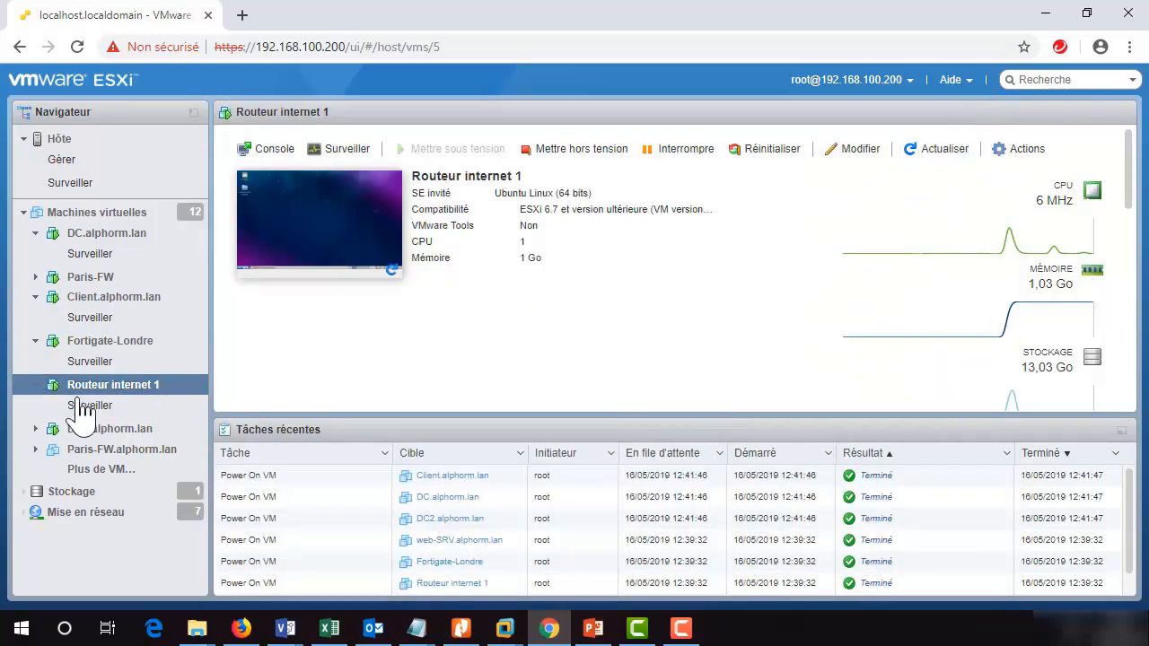
{"action": "left_click", "coordinate": [81, 516]}
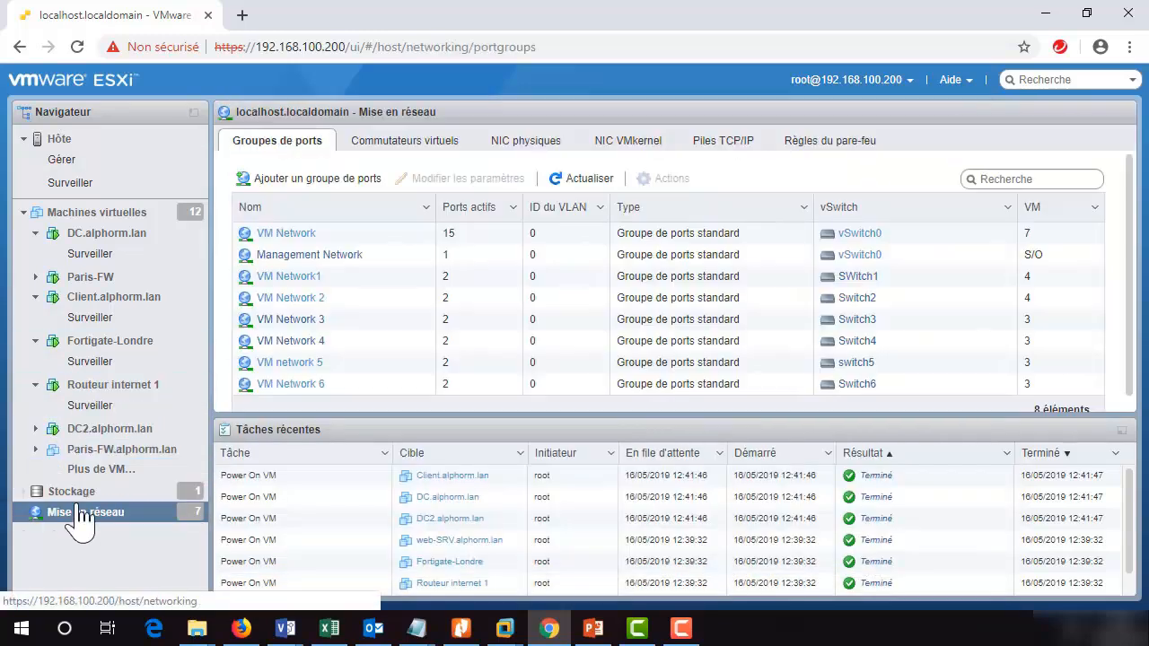
{"action": "left_click", "coordinate": [403, 152]}
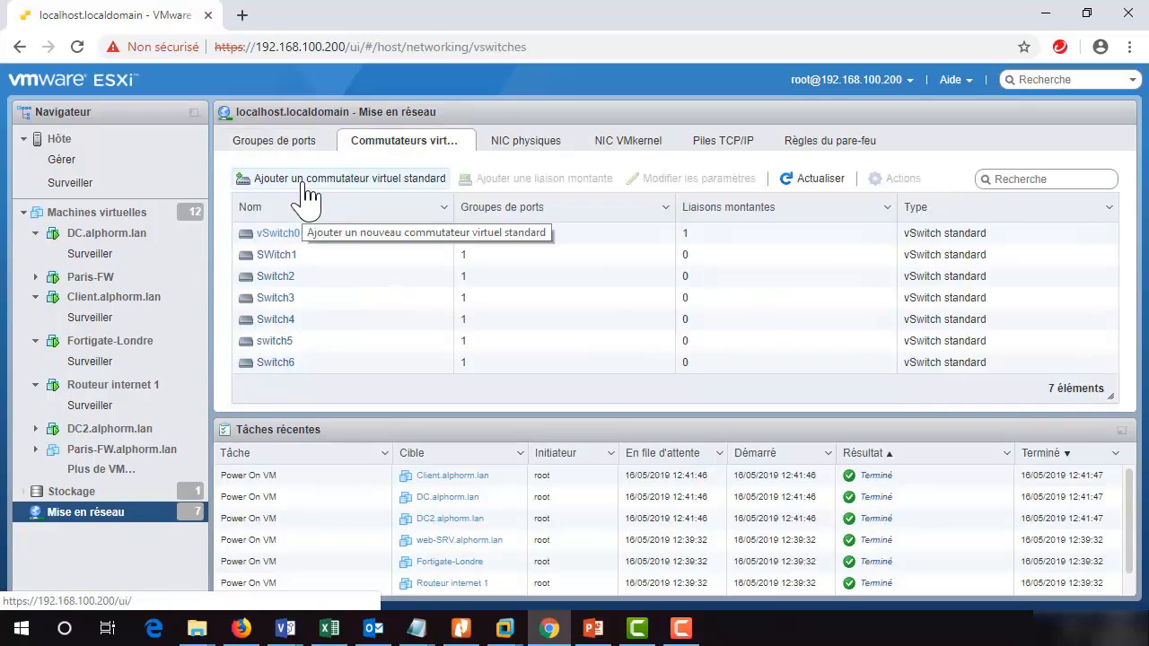
Step: Add a standard virtual switch named WAN2-Londre to the host
{"action": "left_click", "coordinate": [306, 184]}
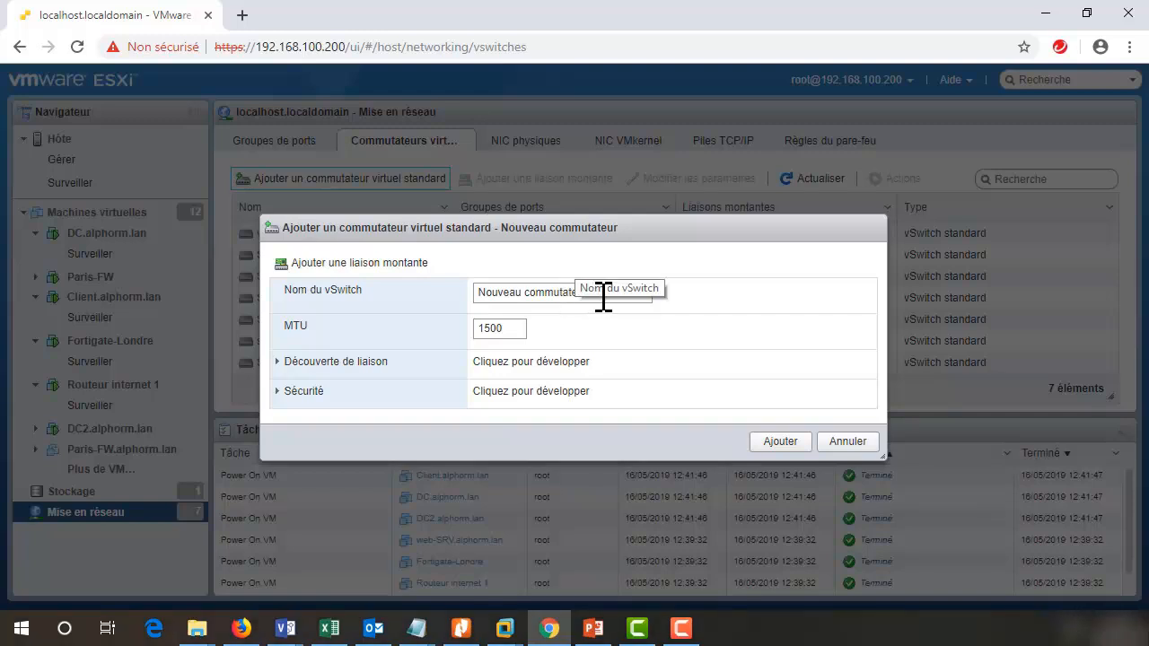
{"action": "triple_click", "coordinate": [603, 296]}
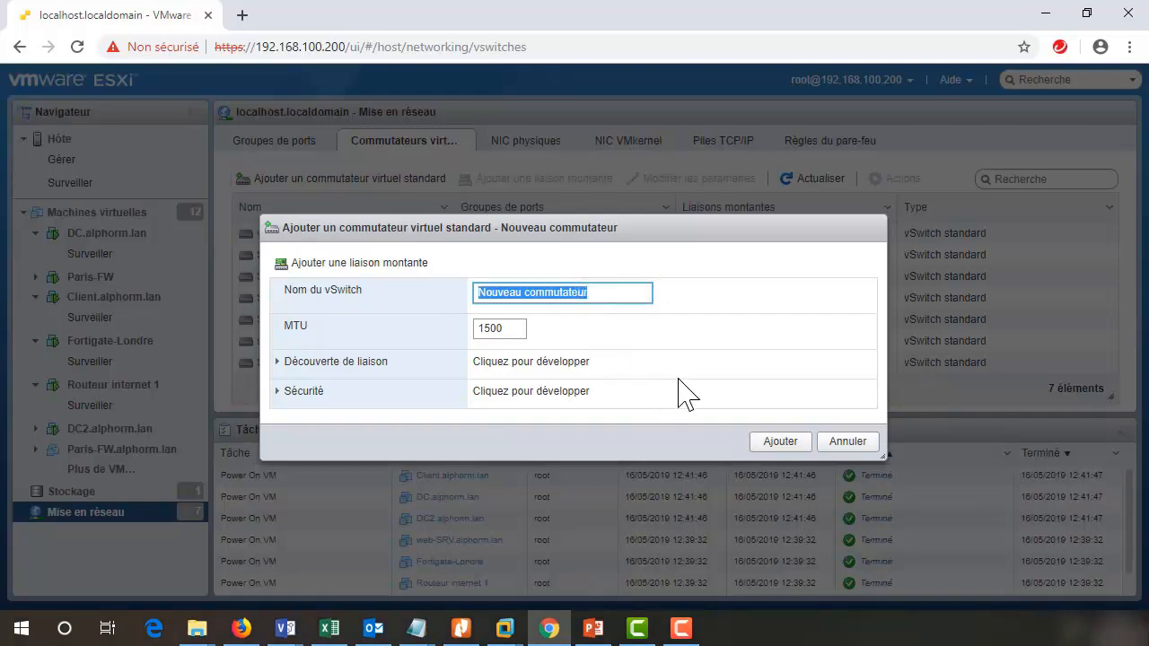
{"action": "type", "text": "WA"}
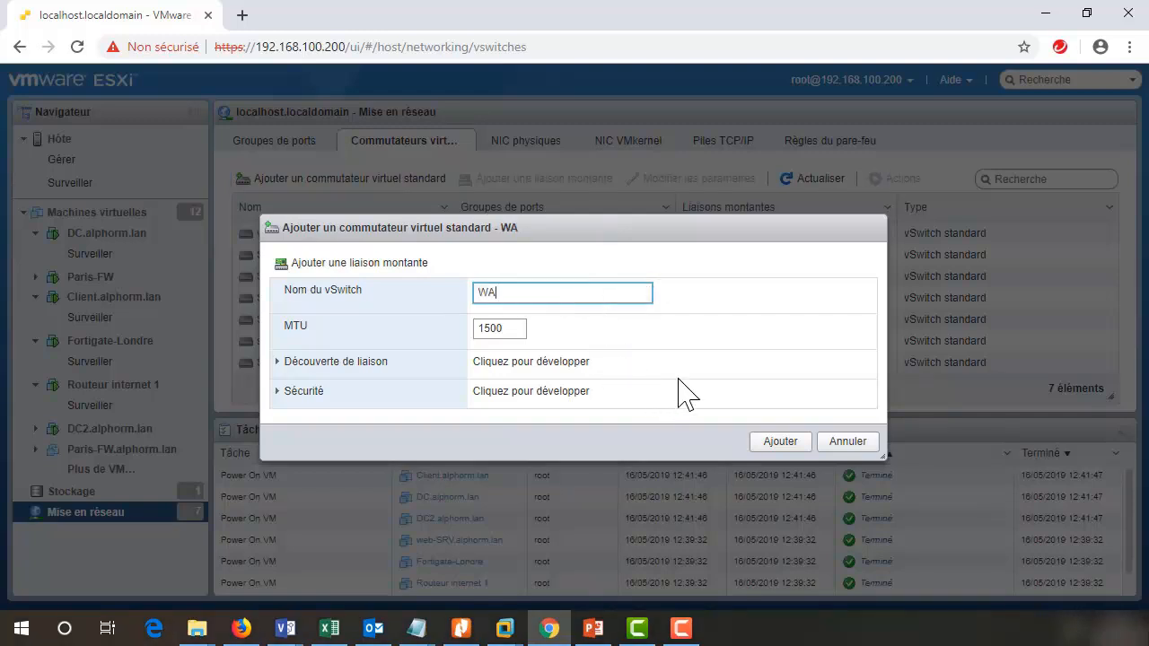
{"action": "type", "text": "N2-Lon"}
{"action": "type", "text": "dre"}
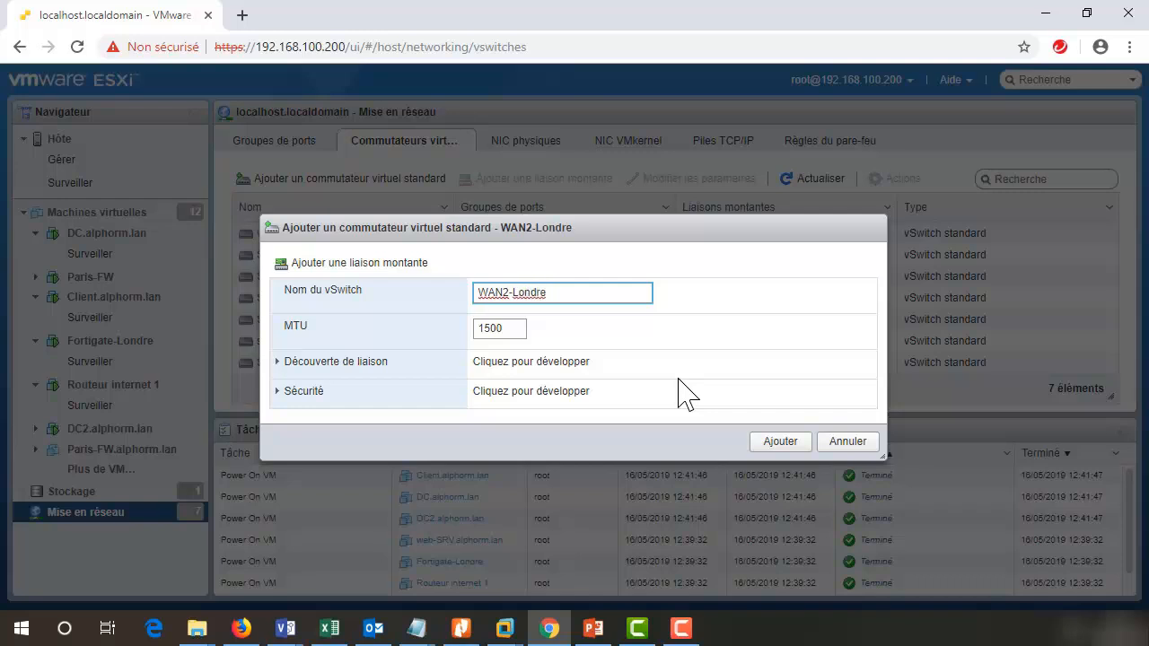
{"action": "left_click", "coordinate": [781, 441]}
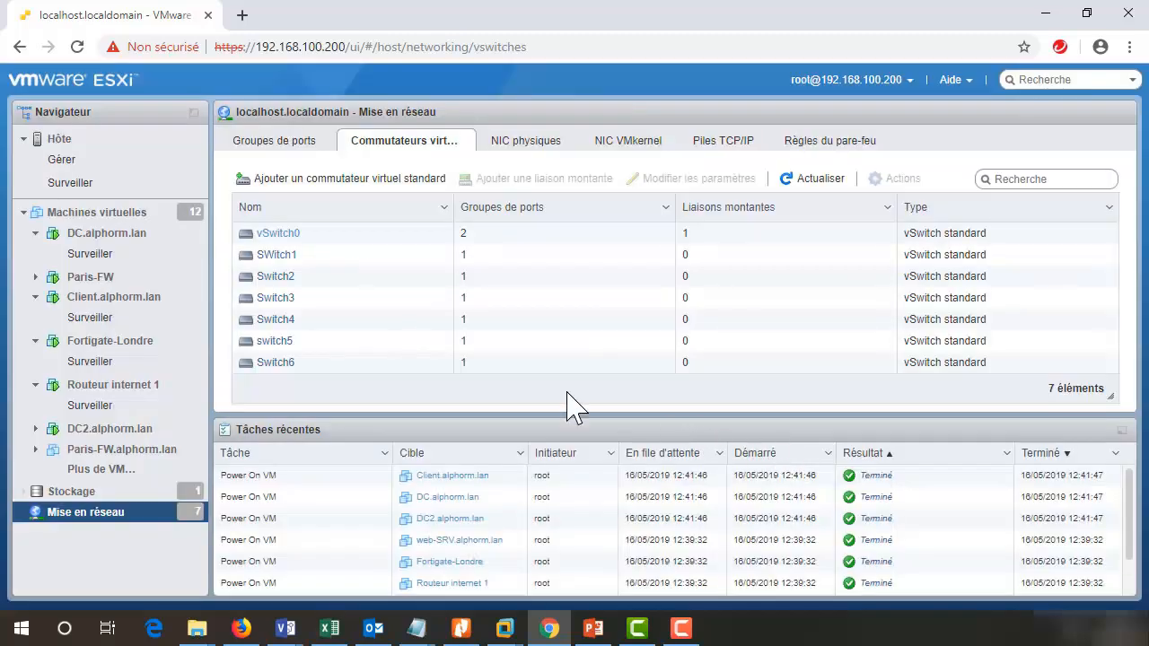
Step: Add a second standard virtual switch named WAN2-Paris
{"action": "left_click", "coordinate": [287, 184]}
{"action": "left_click", "coordinate": [585, 292]}
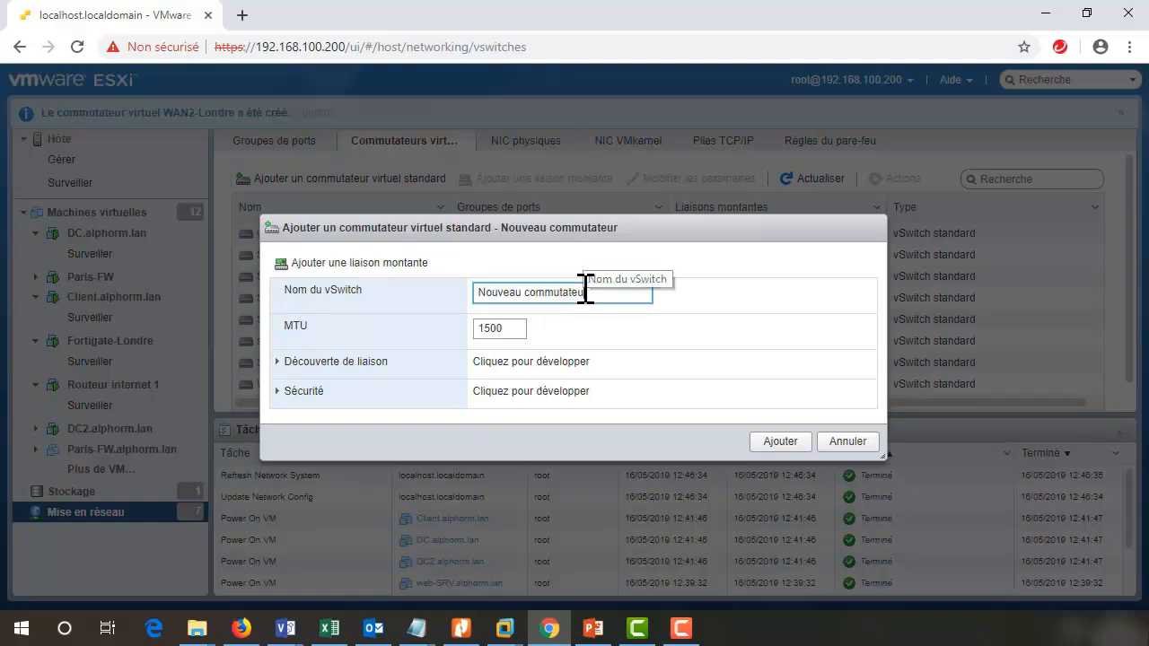
{"action": "left_click_drag", "start_coordinate": [586, 291], "coordinate": [369, 315]}
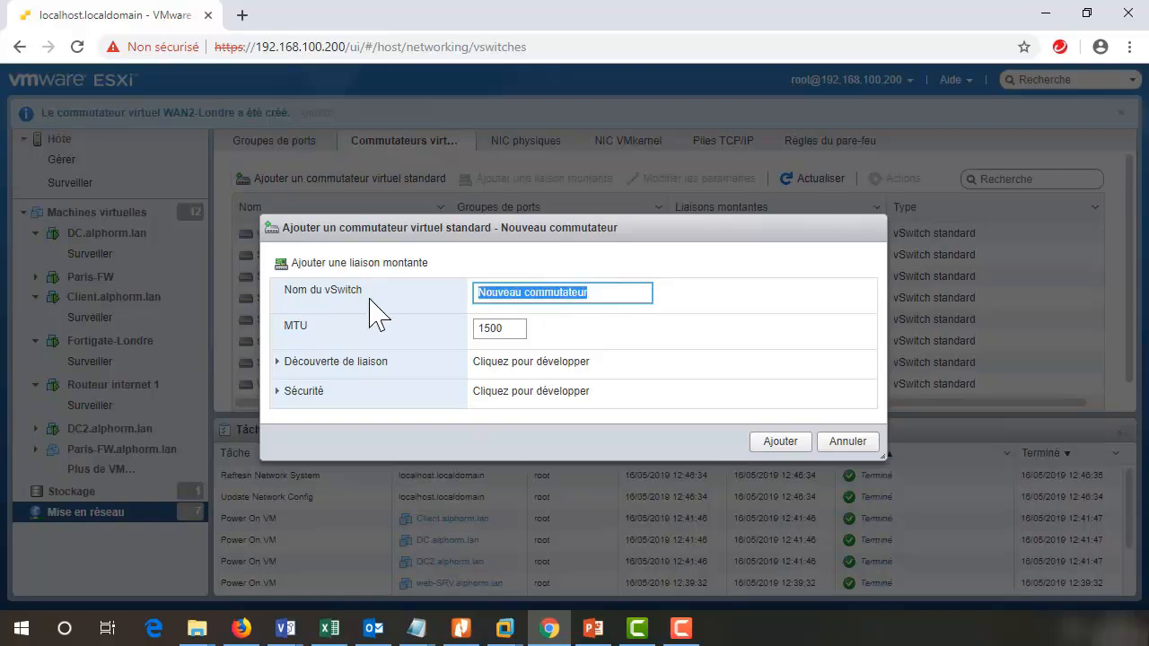
{"action": "type", "text": "WAN2-Paris"}
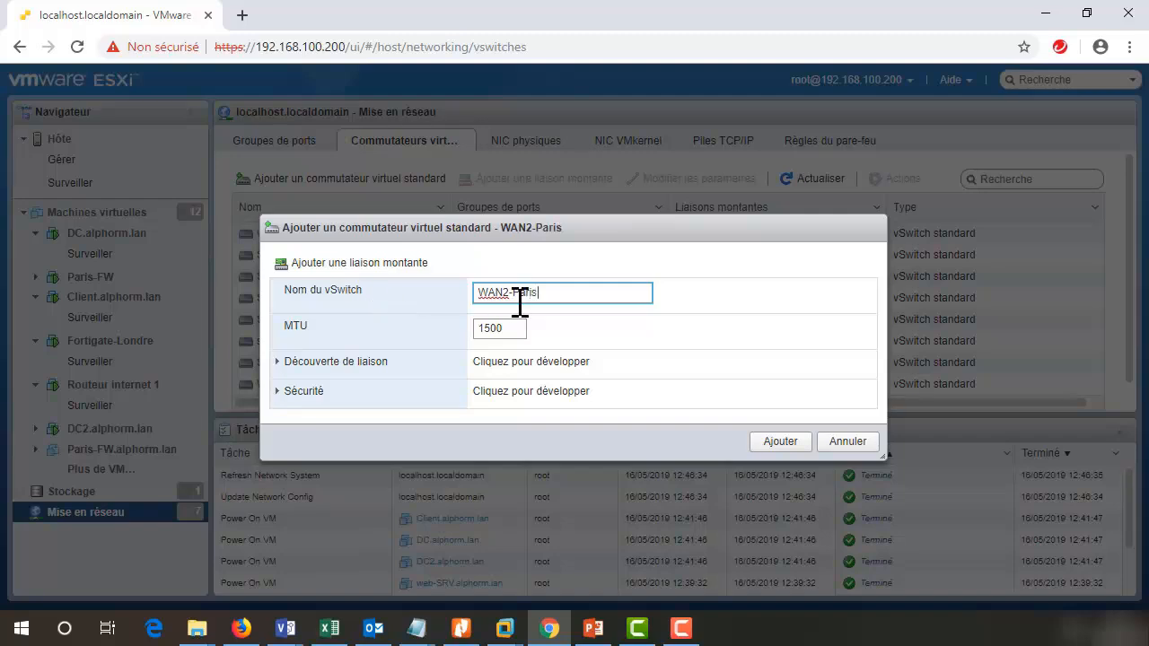
{"action": "left_click", "coordinate": [800, 443]}
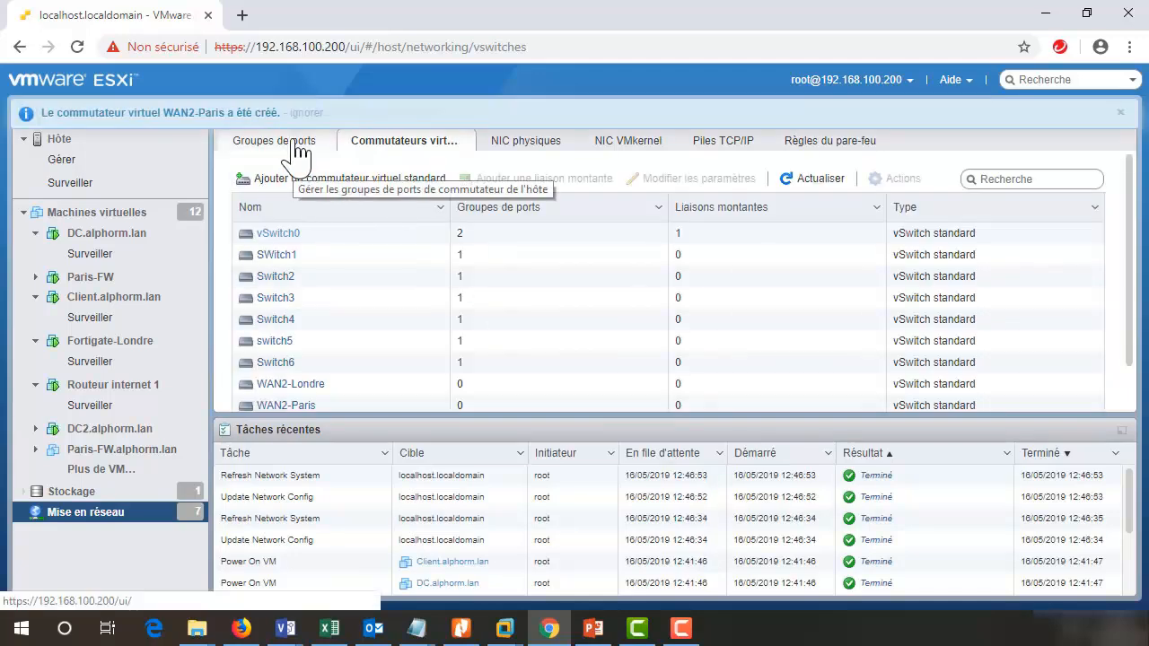
Step: Add a port group named WAN2-Londre attached to the WAN2-Londre virtual switch
{"action": "left_click", "coordinate": [296, 151]}
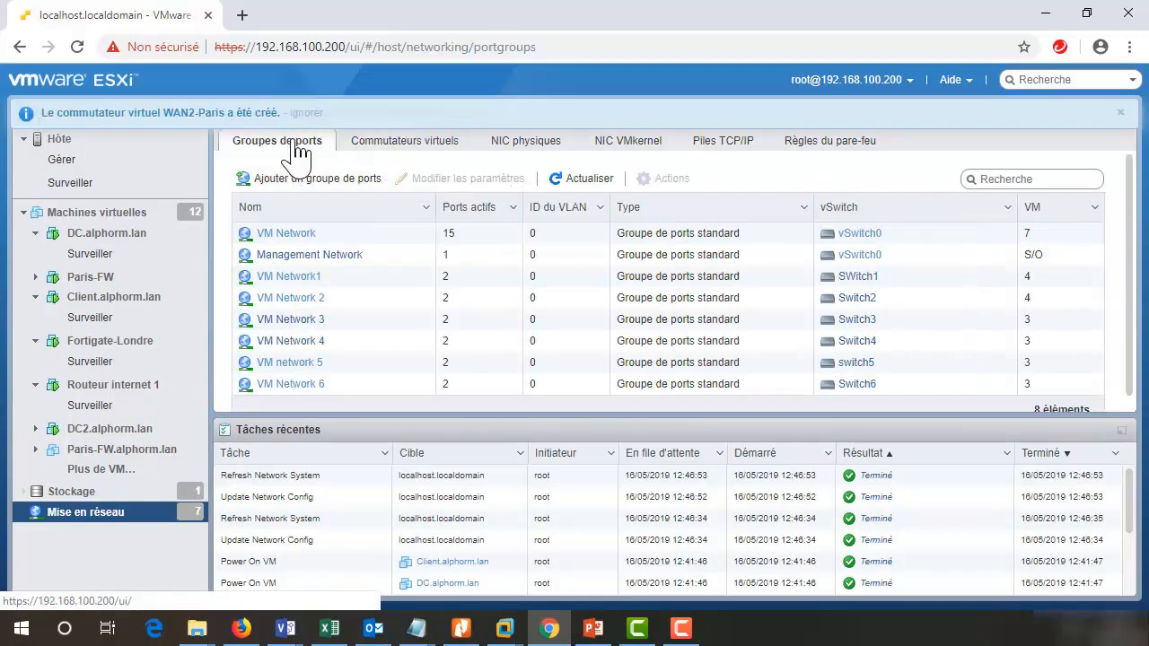
{"action": "left_click", "coordinate": [339, 182]}
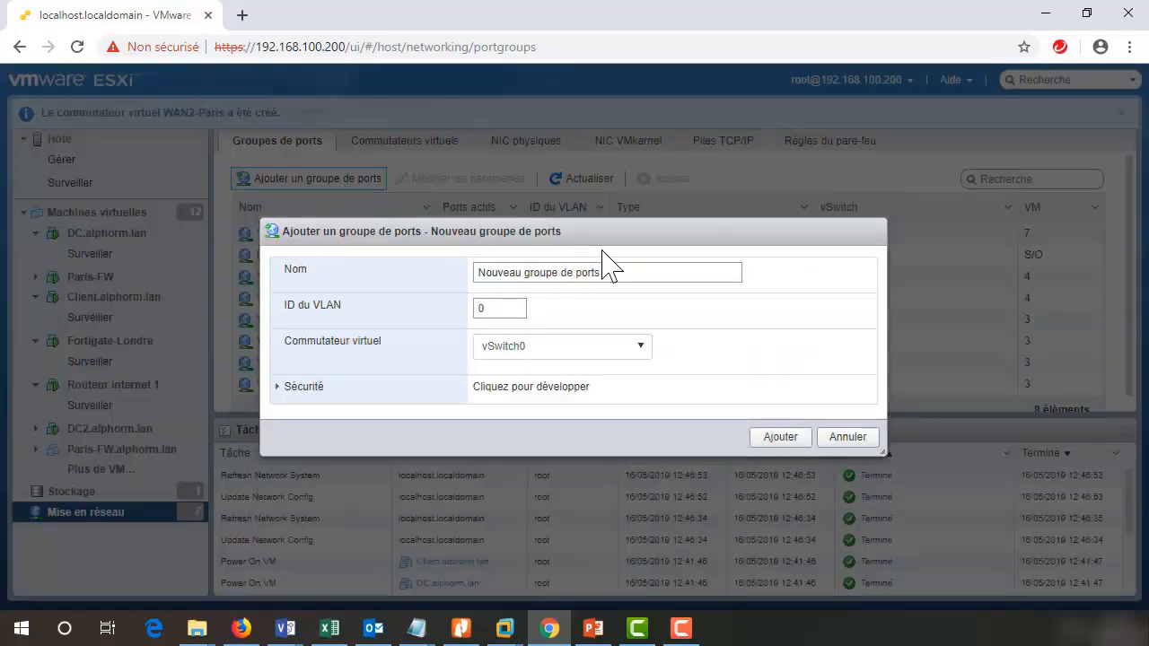
{"action": "triple_click", "coordinate": [625, 272]}
{"action": "left_click_drag", "start_coordinate": [625, 272], "coordinate": [359, 280]}
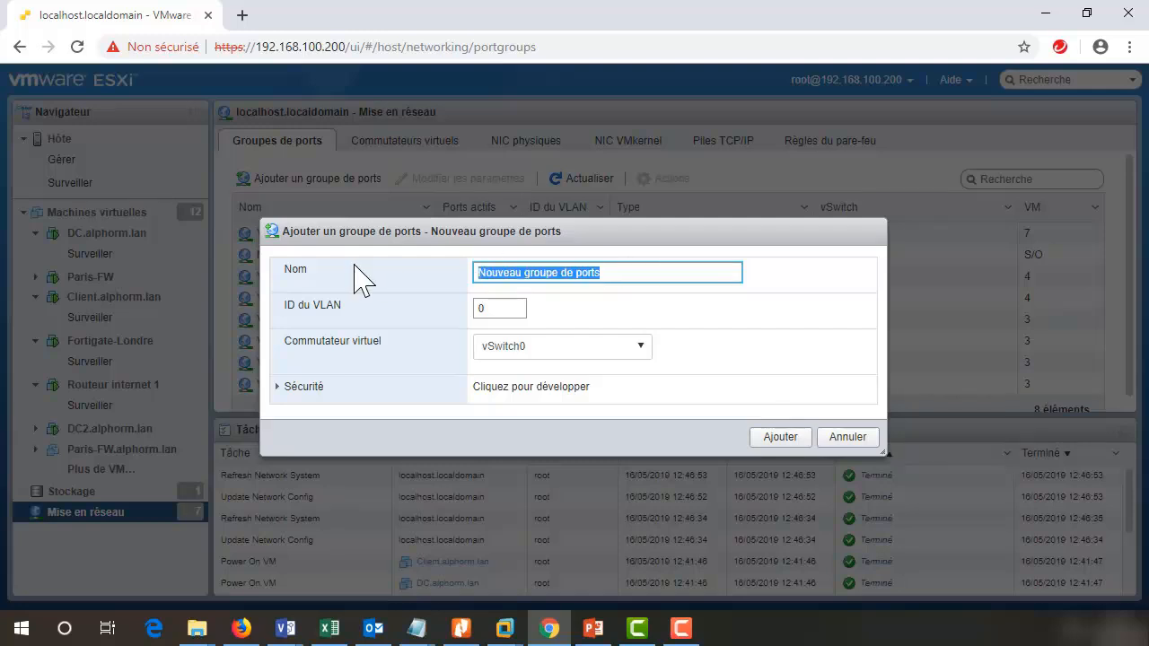
{"action": "type", "text": "WAN2-Londre"}
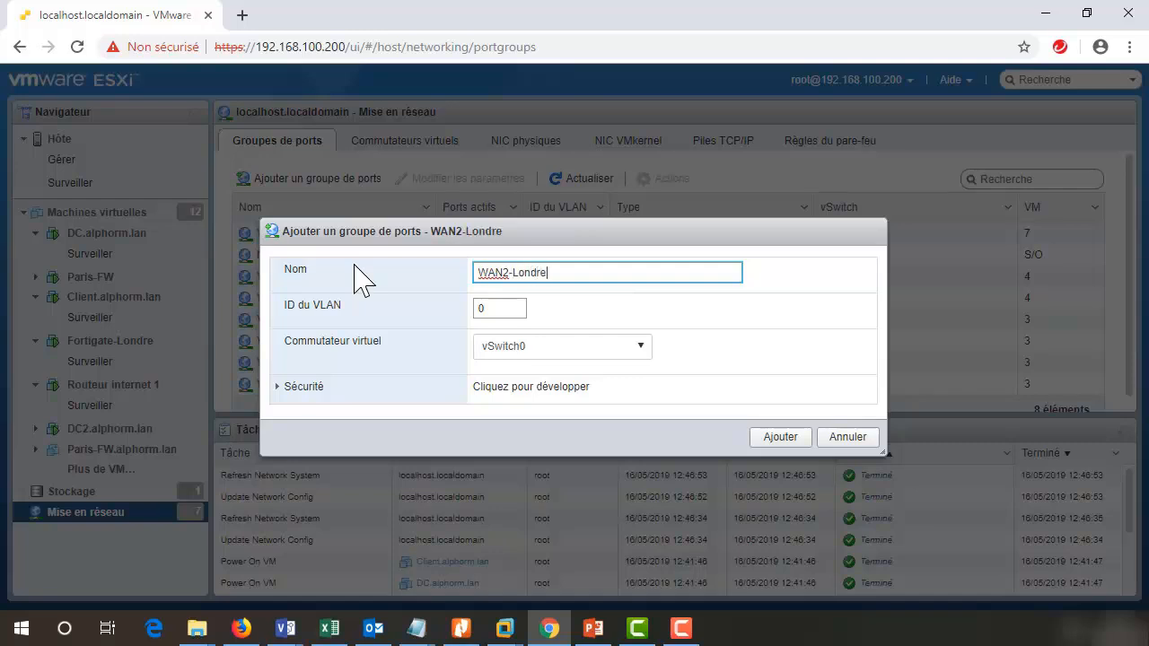
{"action": "left_click", "coordinate": [537, 354]}
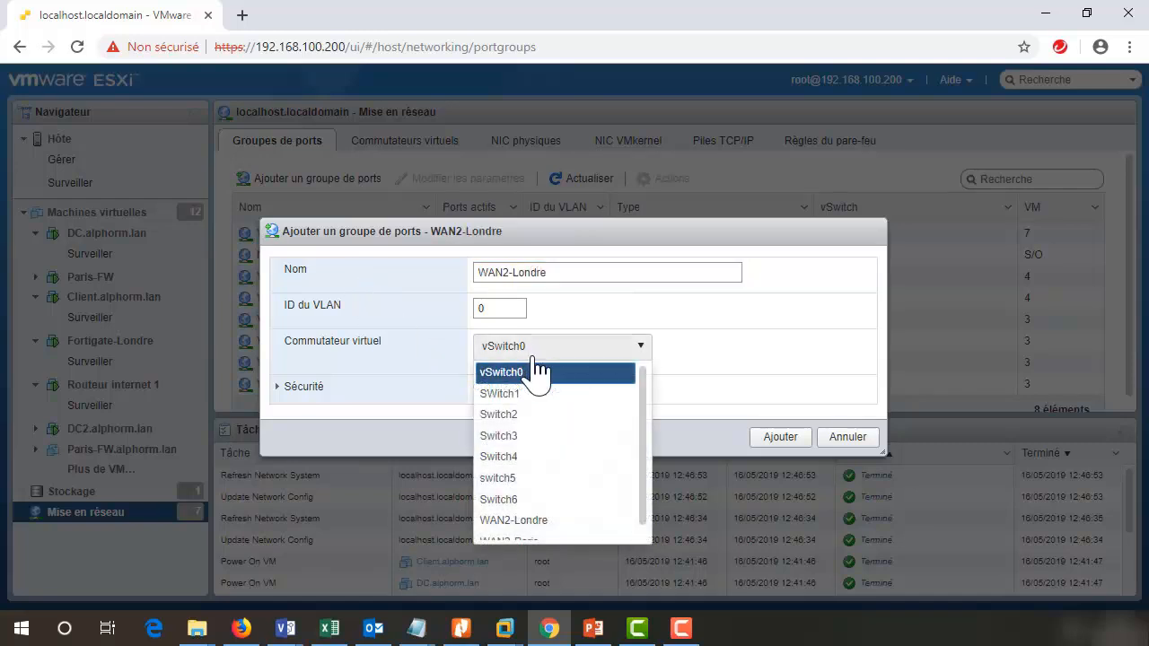
{"action": "scroll", "coordinate": [515, 485], "scroll_direction": "down", "scroll_amount": 1}
{"action": "left_click", "coordinate": [515, 508]}
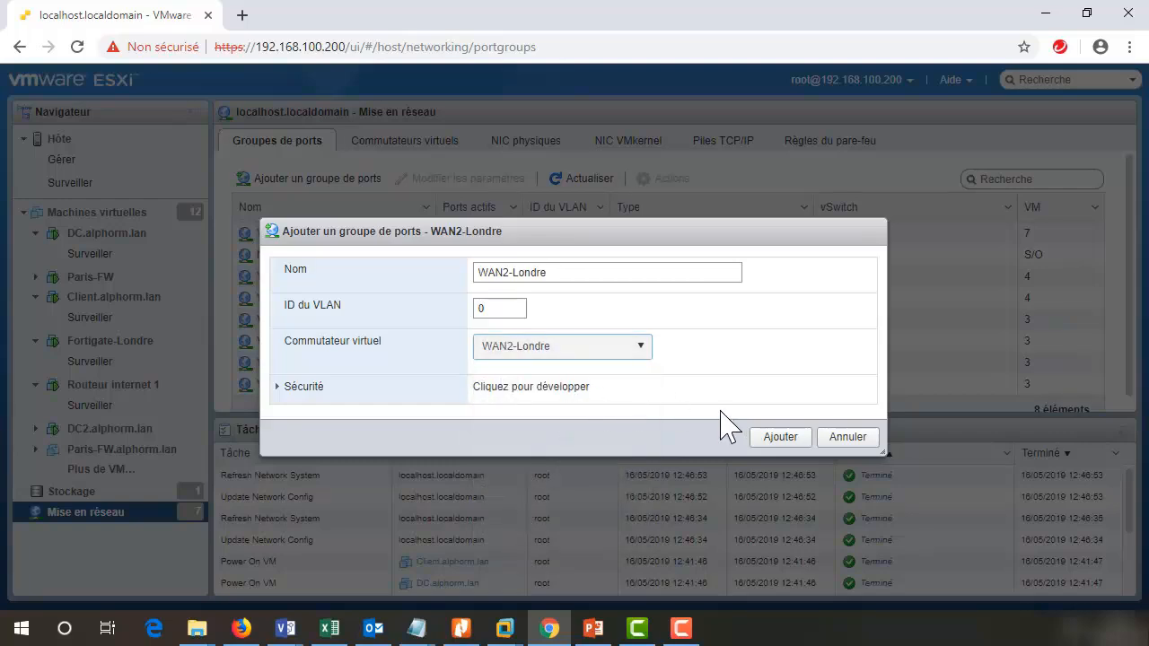
{"action": "left_click", "coordinate": [781, 438]}
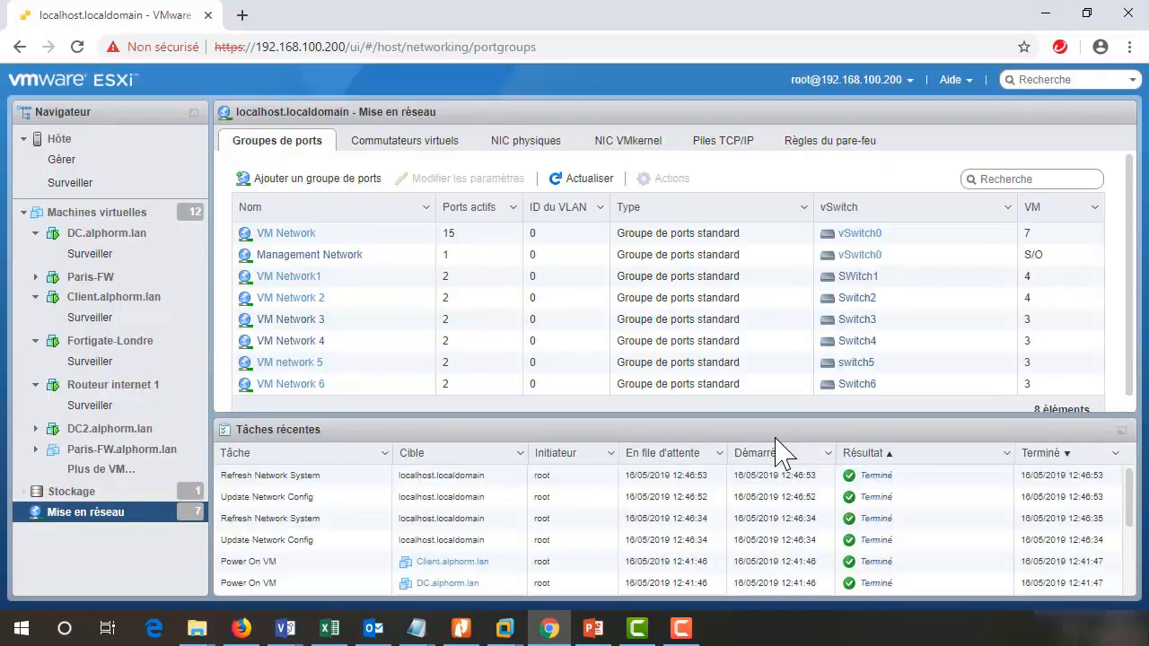
Step: Add a port group named WAN2-Paris attached to the WAN2-Paris virtual switch, and check both new entries in the port group list
{"action": "left_click", "coordinate": [346, 183]}
{"action": "left_click_drag", "start_coordinate": [610, 274], "coordinate": [457, 269]}
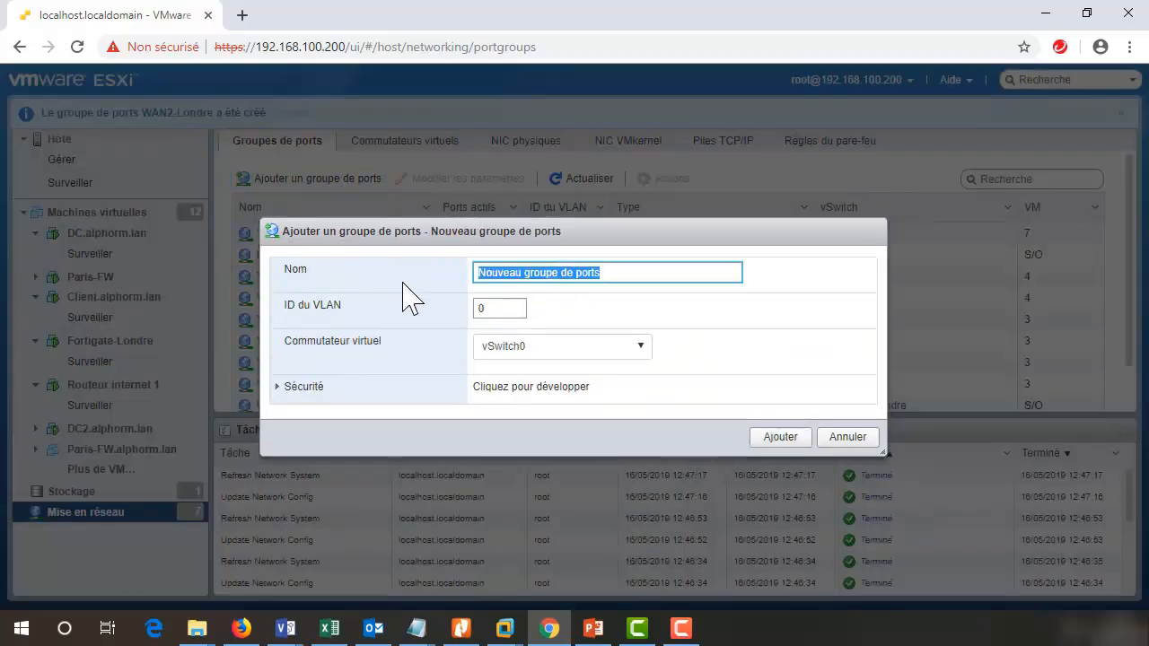
{"action": "type", "text": "WAN"}
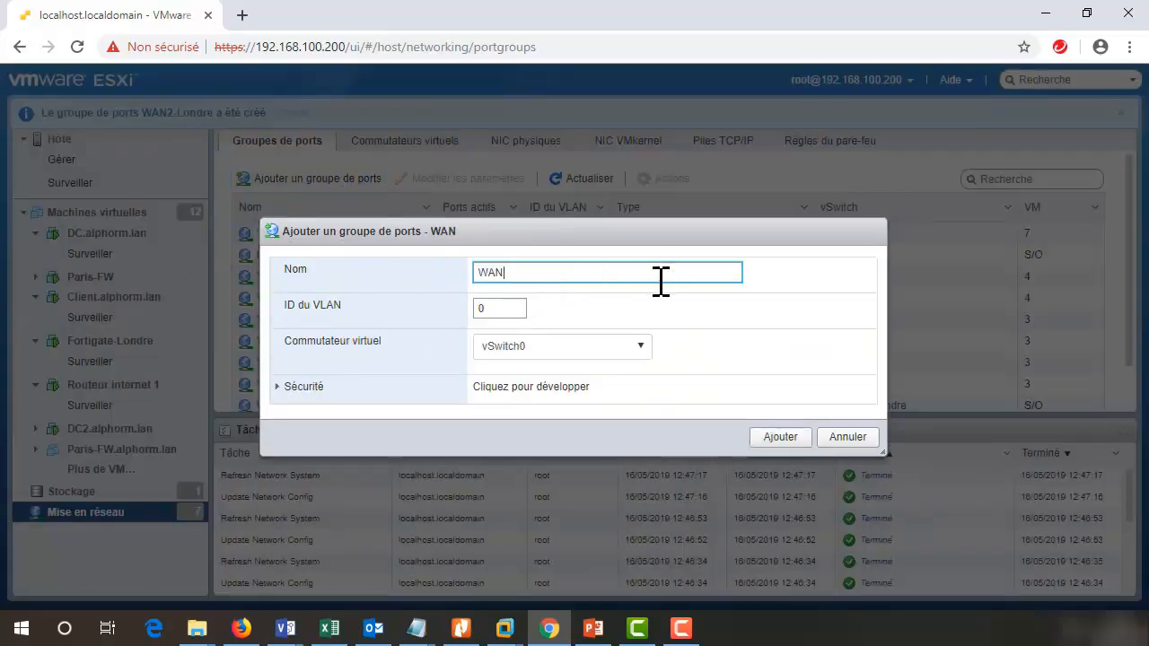
{"action": "type", "text": "2-PAris"}
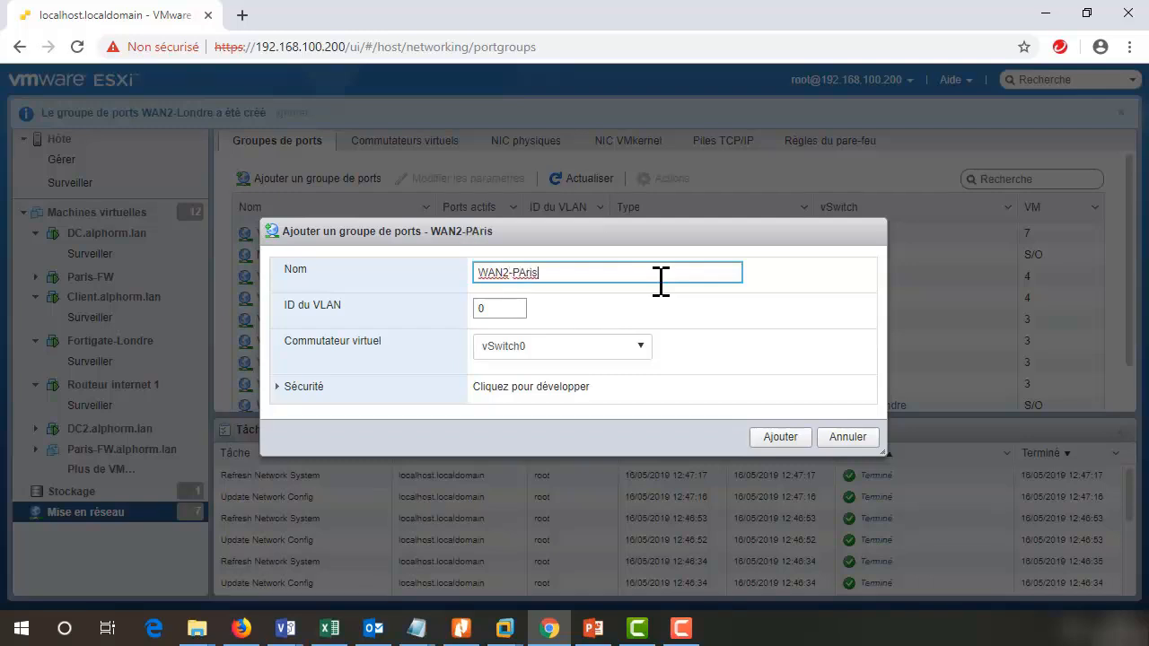
{"action": "key", "text": "BackSpace"}
{"action": "key", "text": "BackSpace"}
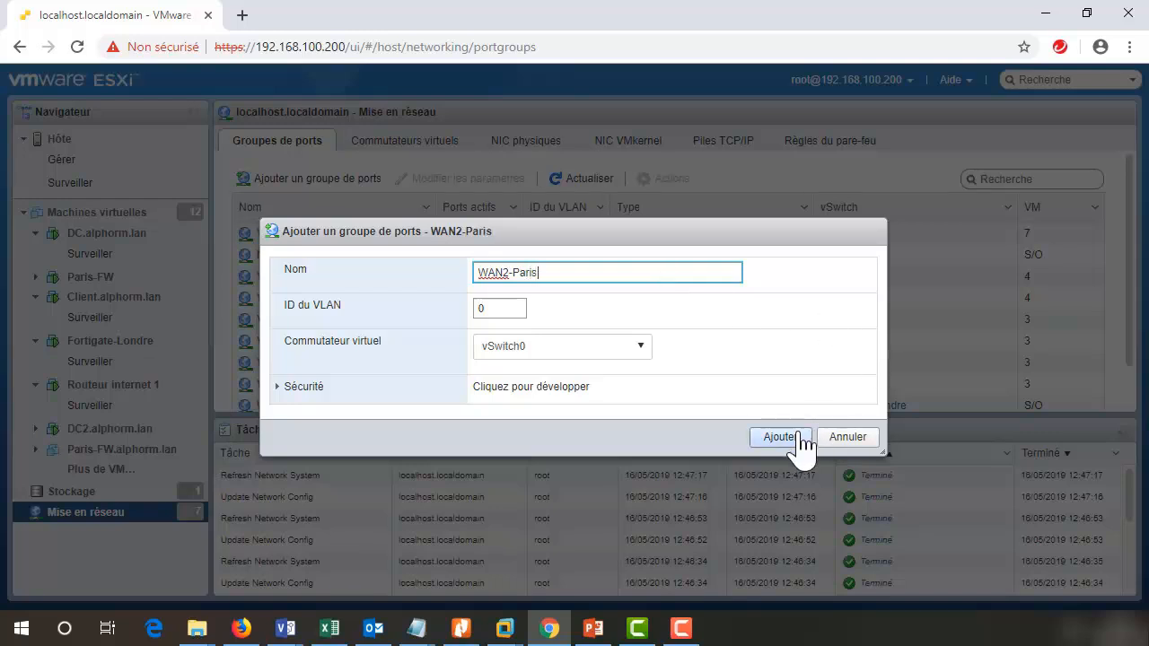
{"action": "left_click", "coordinate": [641, 355]}
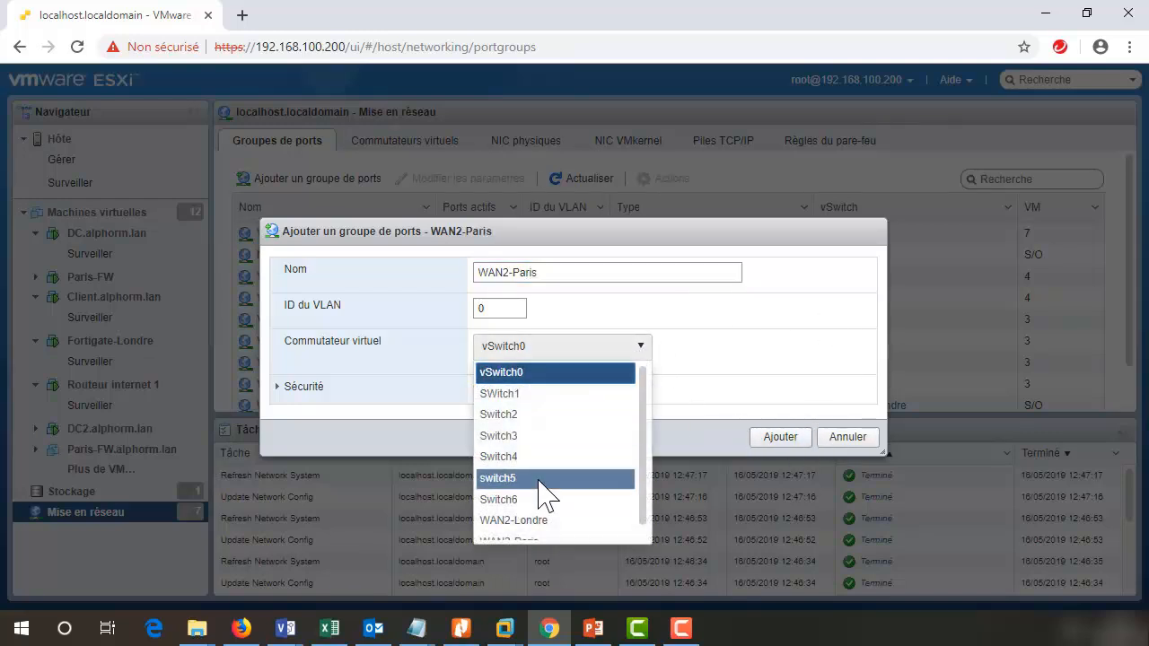
{"action": "scroll", "coordinate": [544, 493], "scroll_direction": "down", "scroll_amount": 1}
{"action": "left_click", "coordinate": [519, 530]}
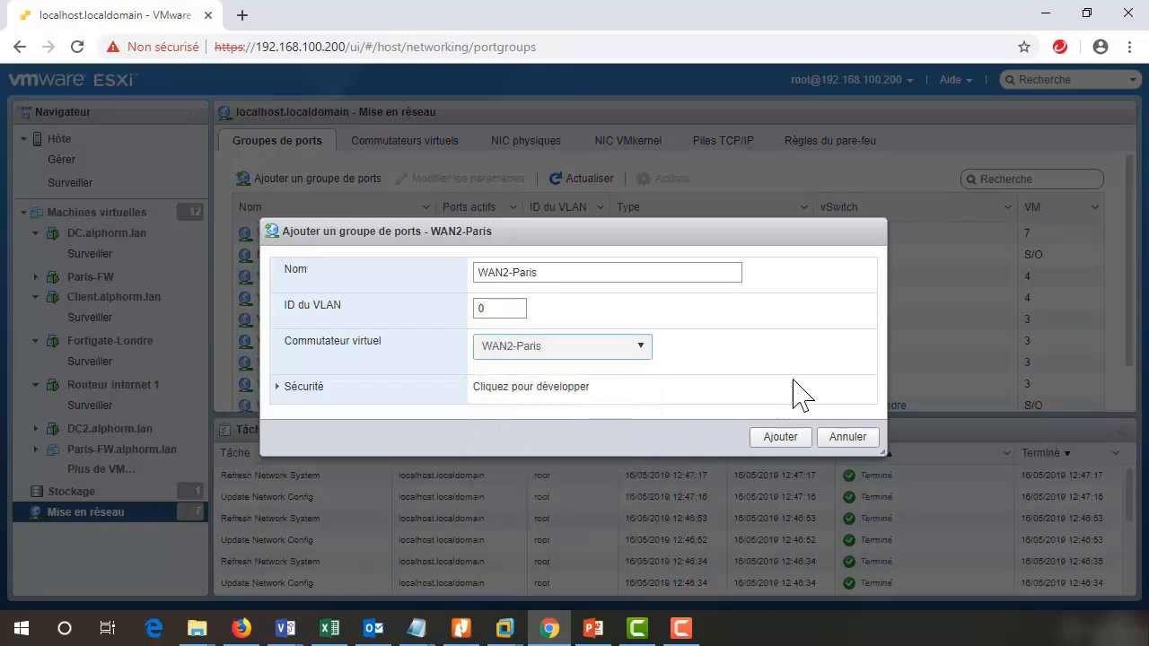
{"action": "left_click", "coordinate": [780, 436]}
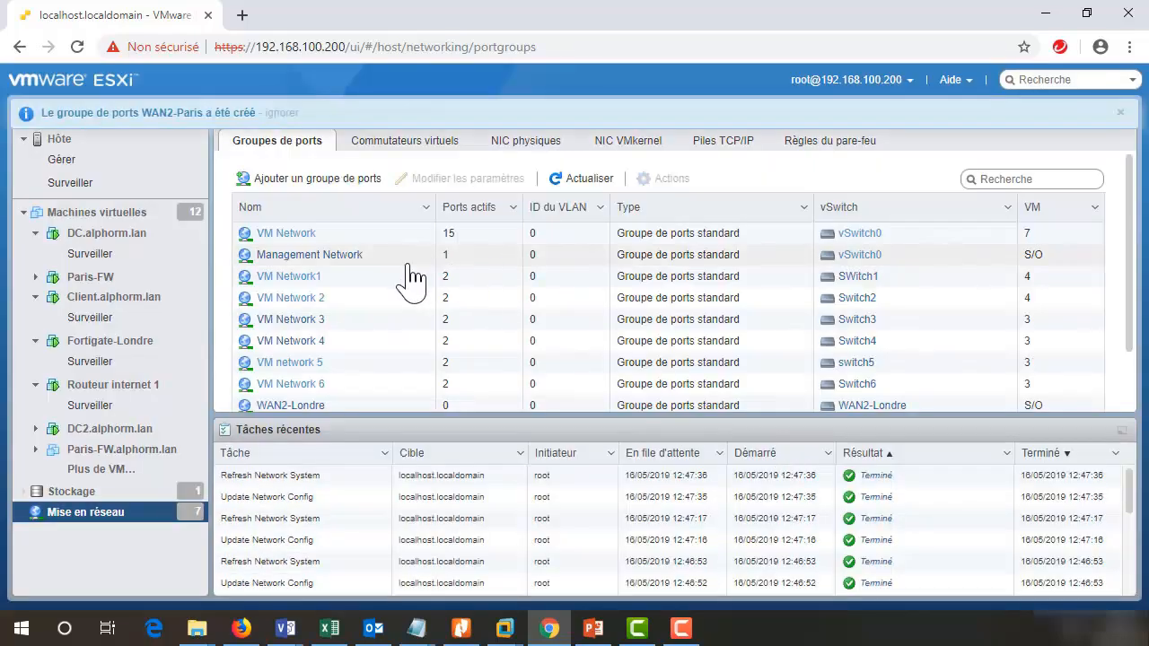
{"action": "scroll", "coordinate": [382, 390], "scroll_direction": "down", "scroll_amount": 2}
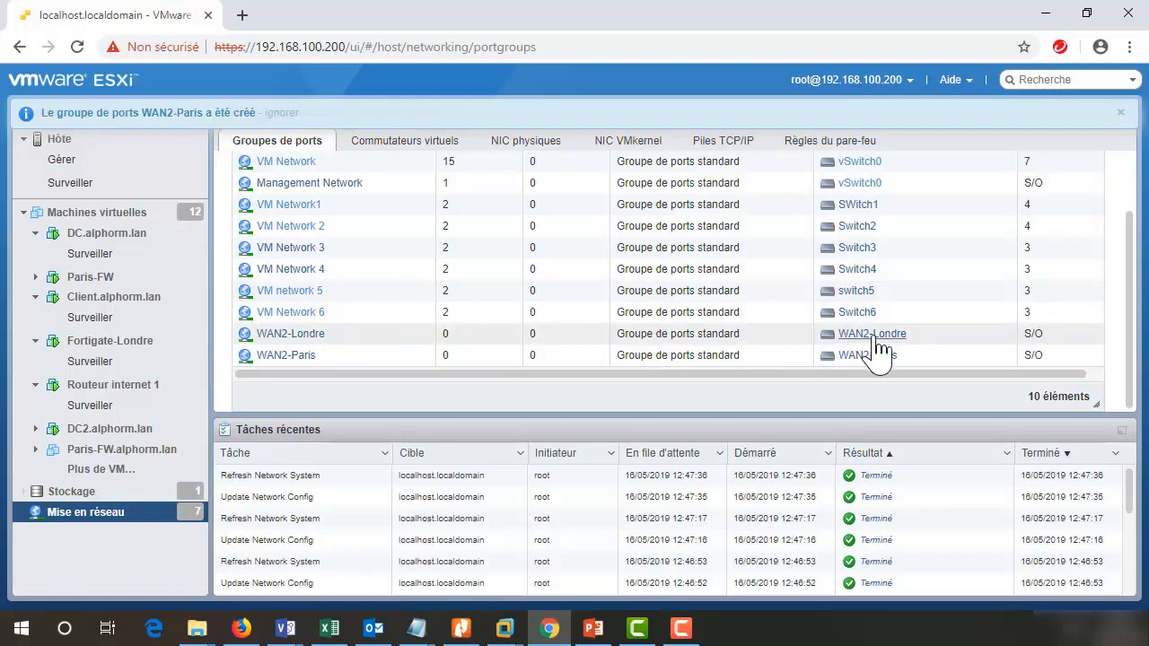
{"action": "scroll", "coordinate": [874, 353], "scroll_direction": "up", "scroll_amount": 2}
{"action": "scroll", "coordinate": [897, 345], "scroll_direction": "down", "scroll_amount": 2}
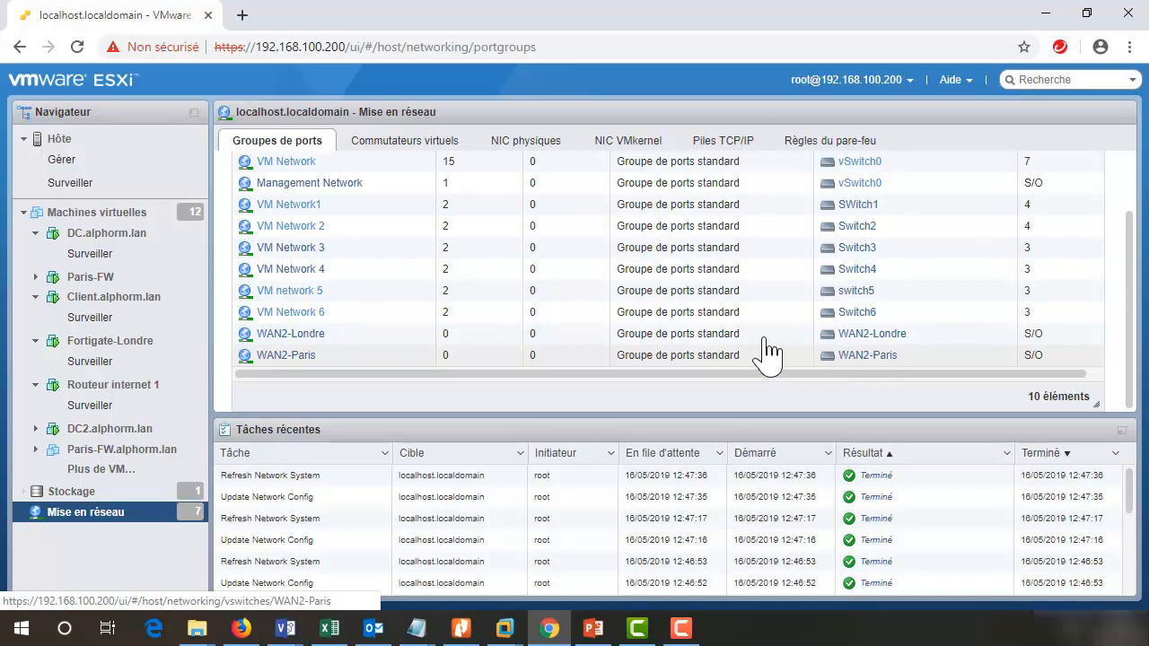
Step: Edit the settings of the Routeur internet 1 virtual machine and add two new network adapters
{"action": "left_click", "coordinate": [115, 395]}
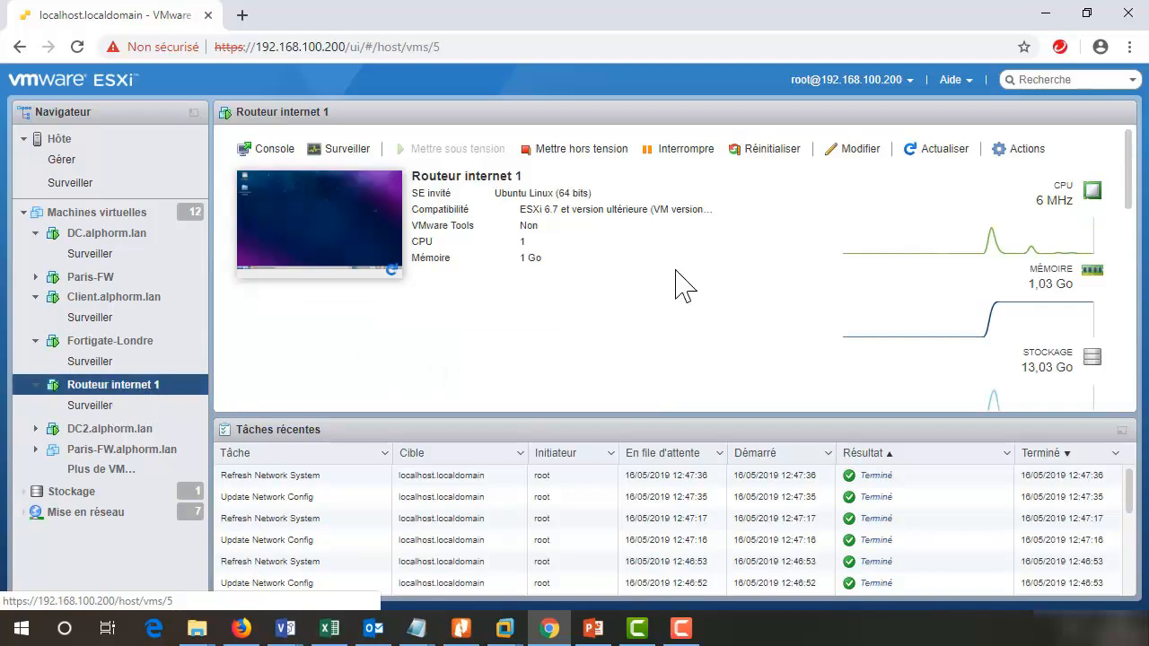
{"action": "left_click", "coordinate": [857, 154]}
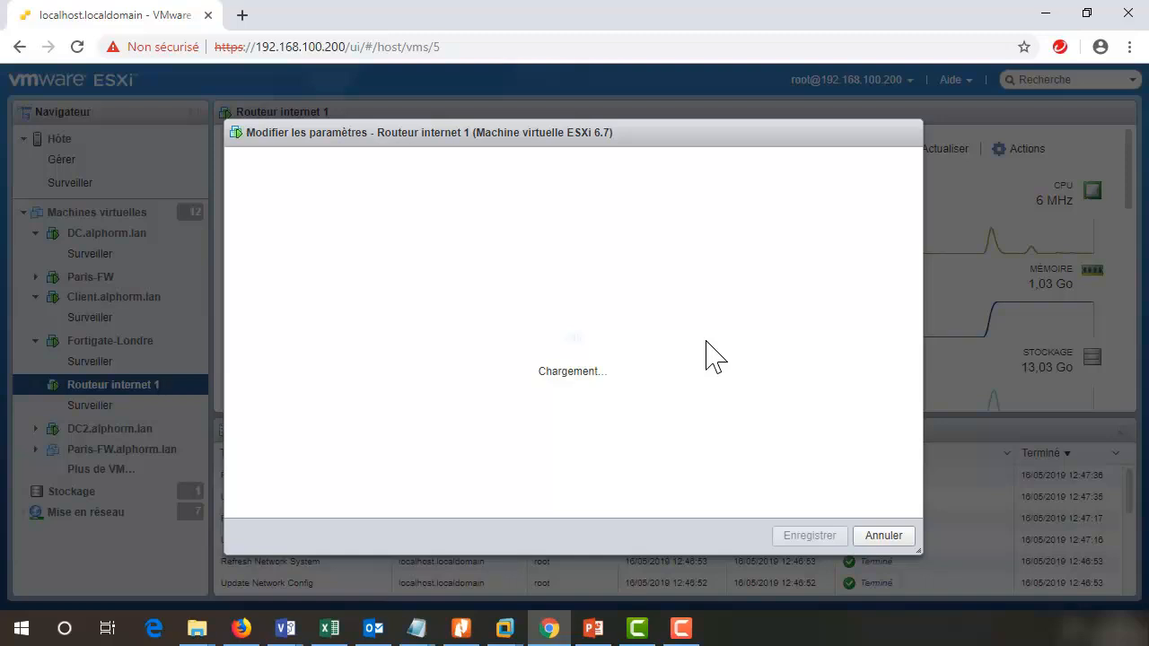
{"action": "scroll", "coordinate": [705, 356], "scroll_direction": "down", "scroll_amount": 1}
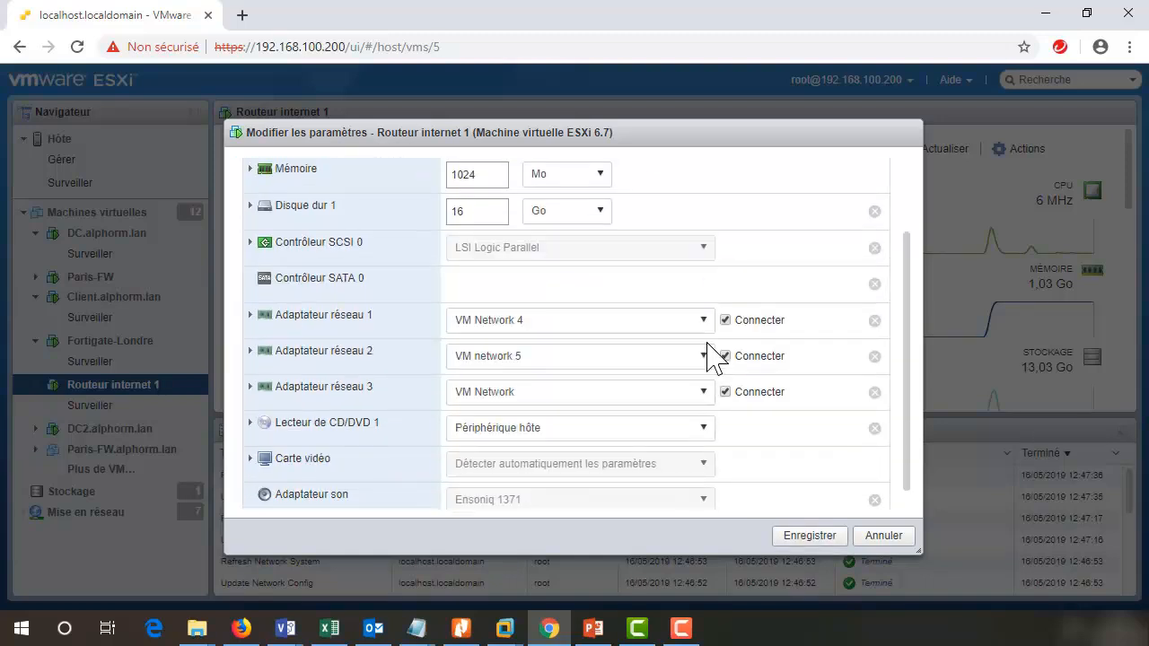
{"action": "scroll", "coordinate": [706, 356], "scroll_direction": "up", "scroll_amount": 2}
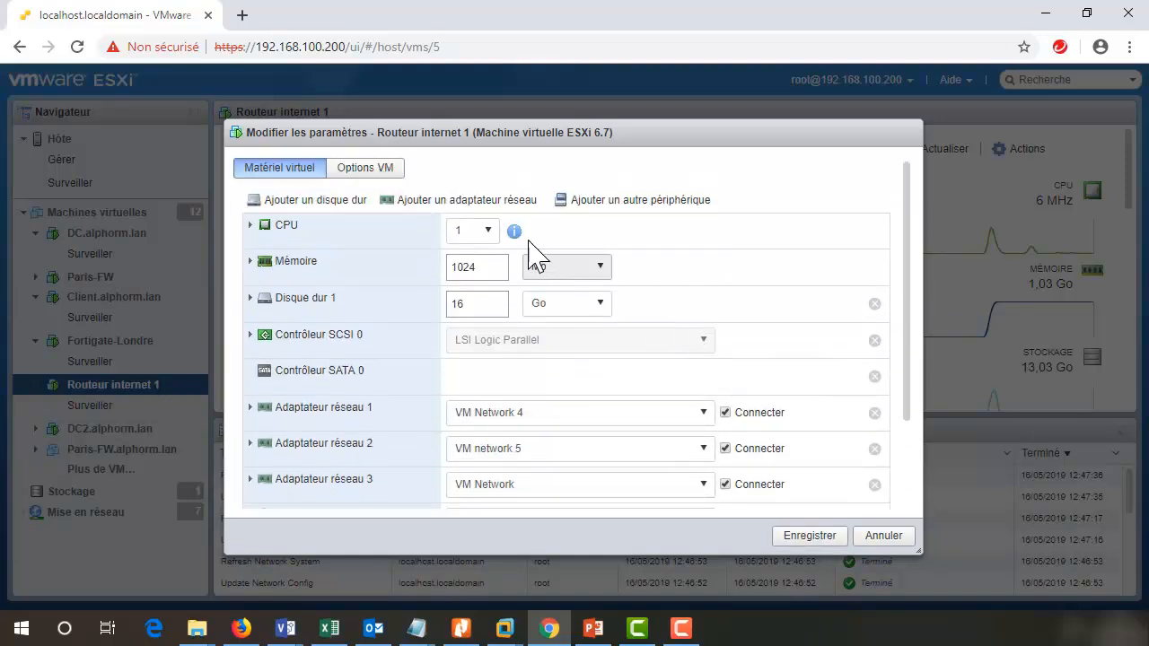
{"action": "left_click", "coordinate": [453, 203]}
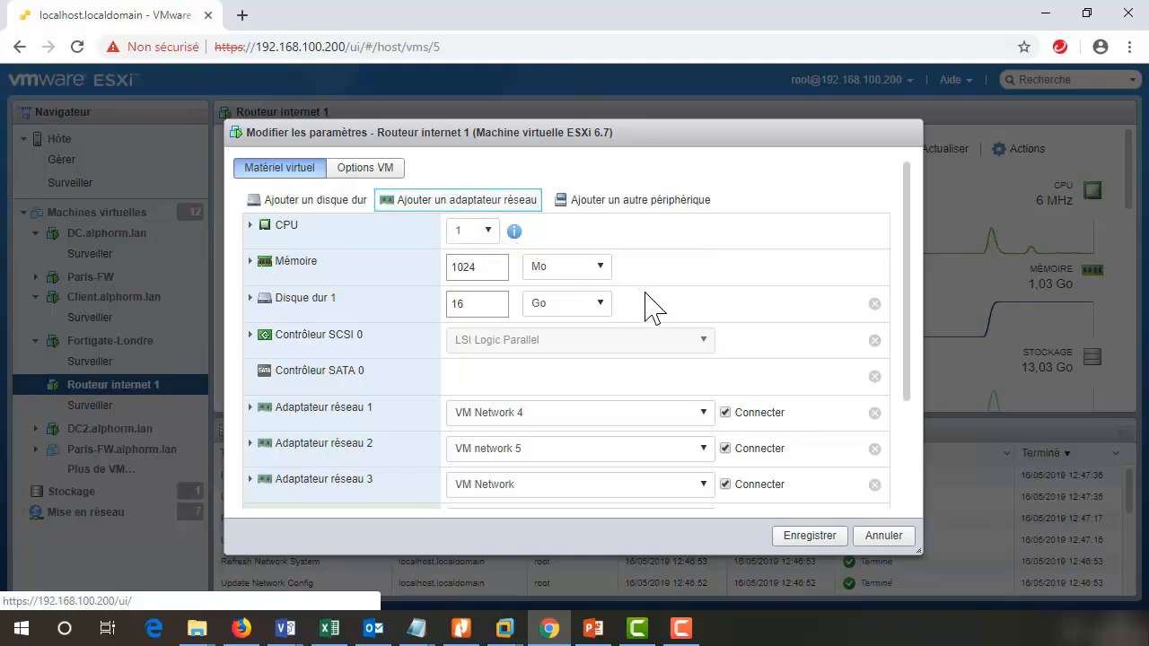
{"action": "scroll", "coordinate": [474, 300], "scroll_direction": "up", "scroll_amount": 2}
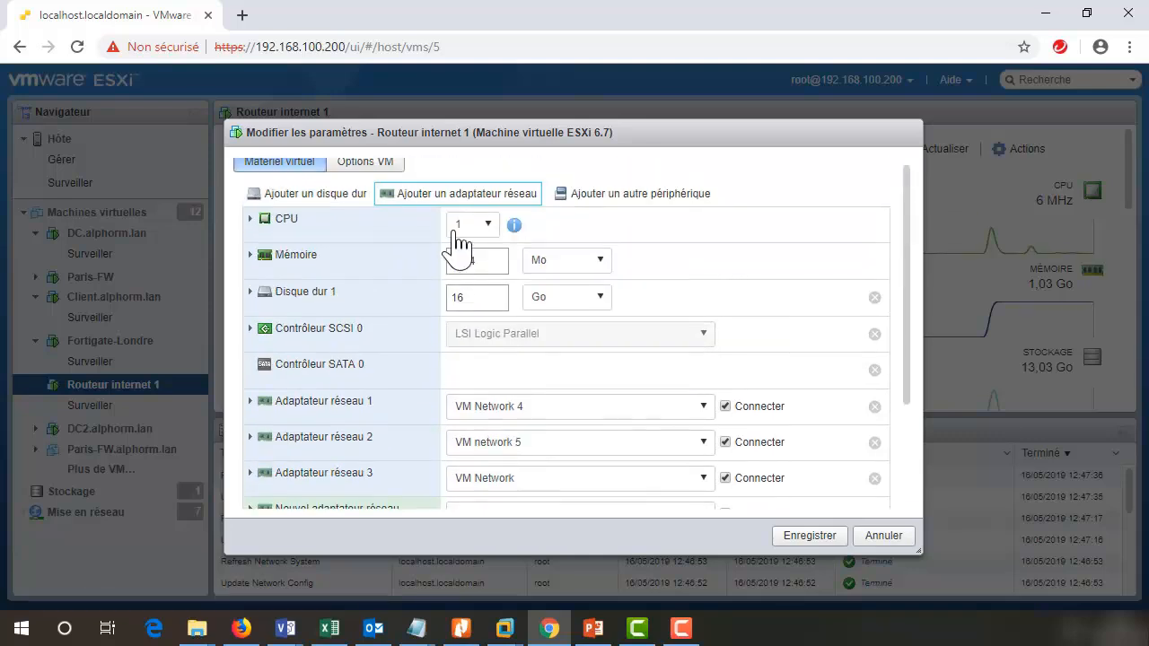
{"action": "scroll", "coordinate": [584, 316], "scroll_direction": "down", "scroll_amount": 3}
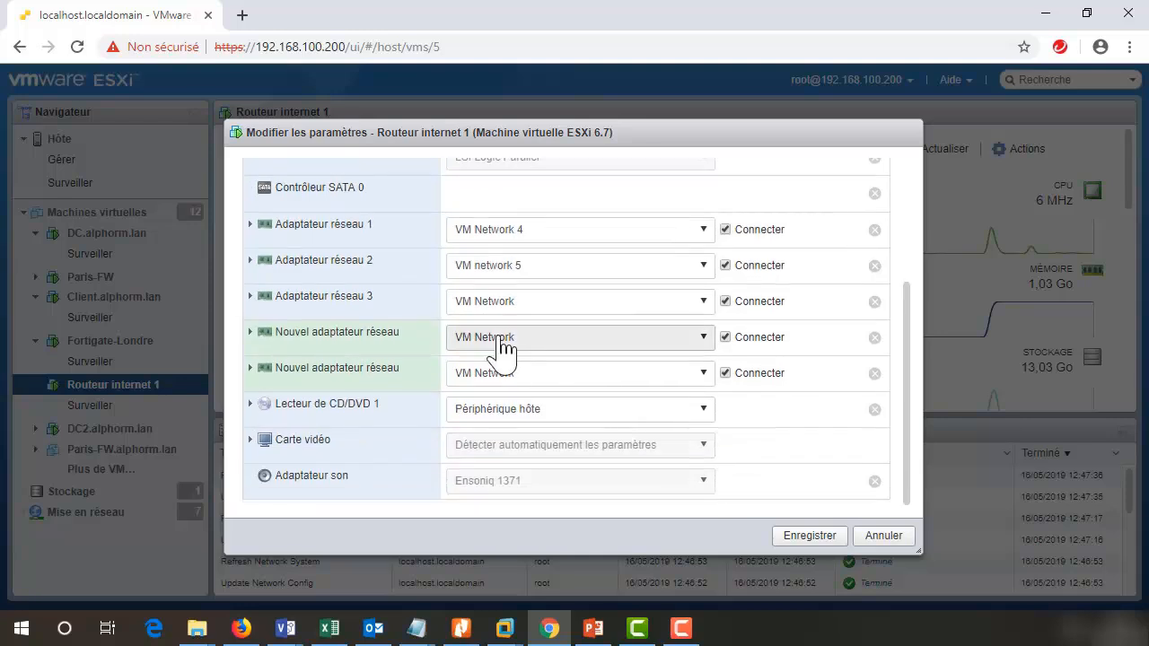
Step: Connect the first new network adapter to WAN2-Londre and the second to WAN2-Paris, and save the virtual machine's settings
{"action": "left_click", "coordinate": [501, 337]}
{"action": "scroll", "coordinate": [509, 386], "scroll_direction": "down", "scroll_amount": 1}
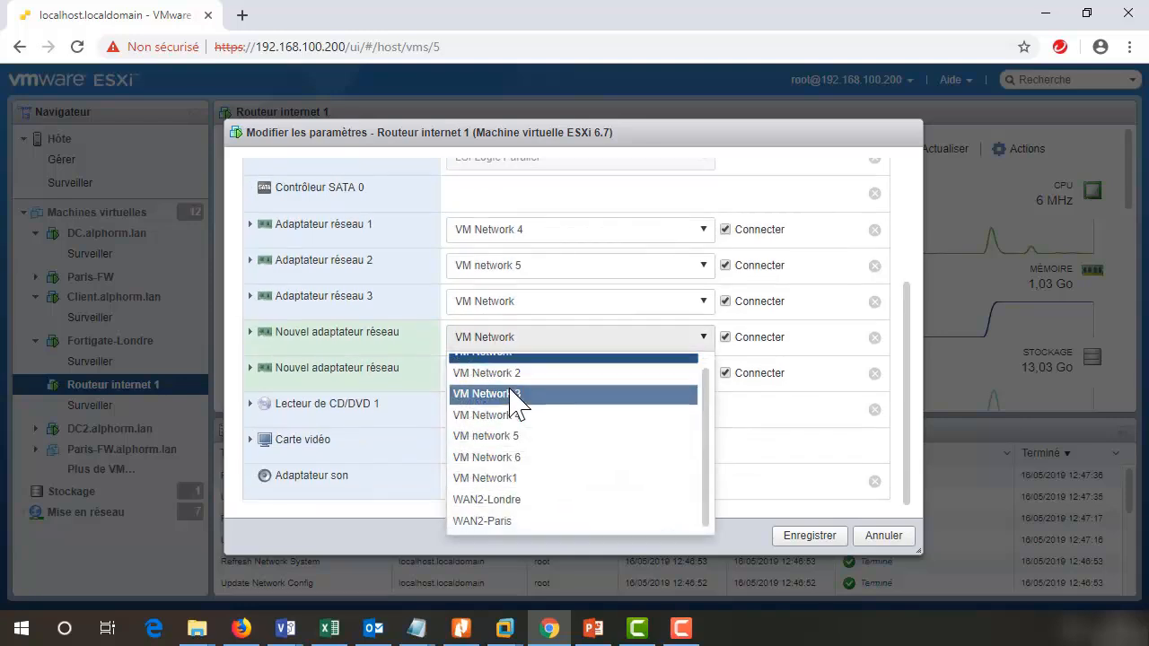
{"action": "left_click", "coordinate": [531, 499]}
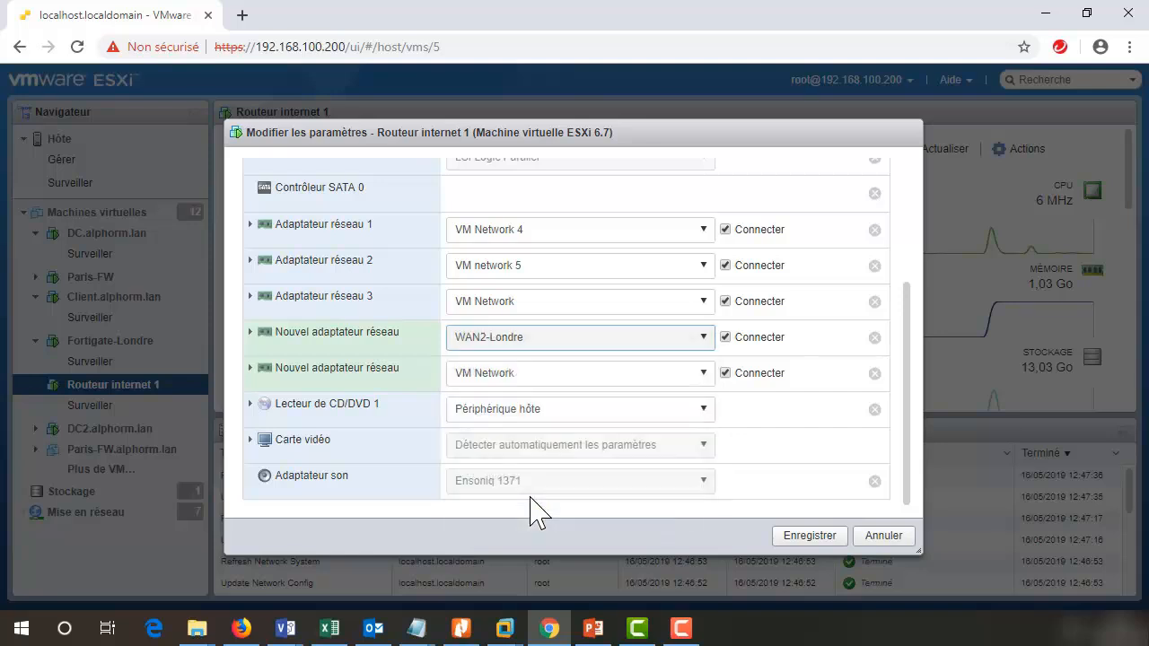
{"action": "left_click", "coordinate": [498, 384]}
{"action": "scroll", "coordinate": [509, 539], "scroll_direction": "down", "scroll_amount": 1}
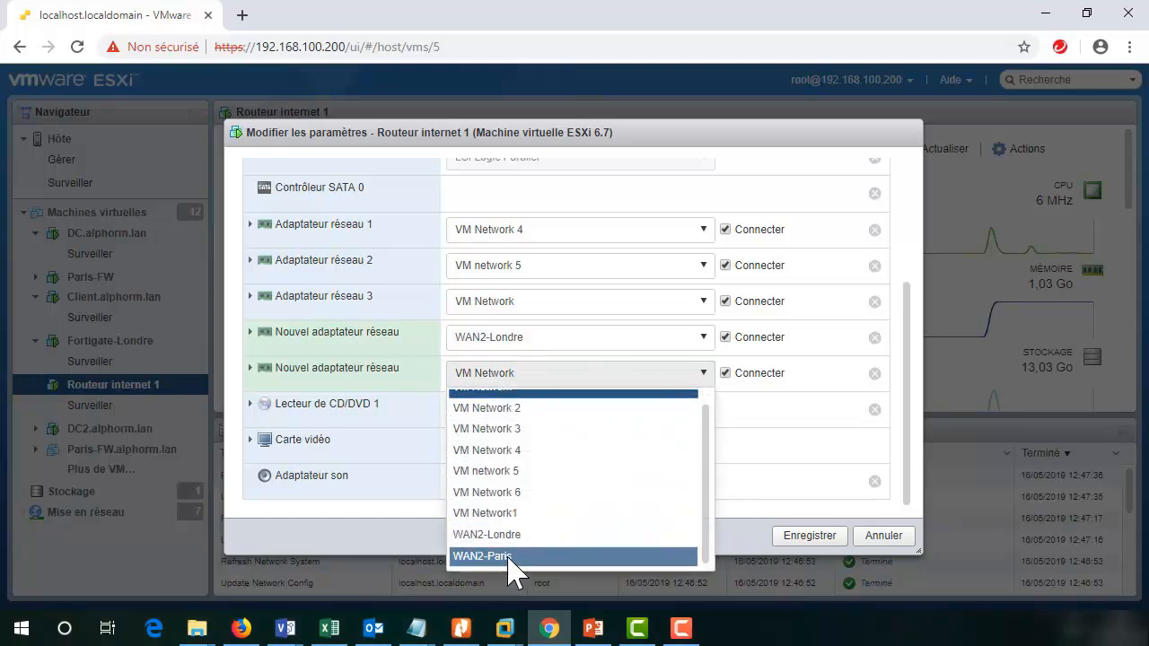
{"action": "left_click", "coordinate": [508, 558]}
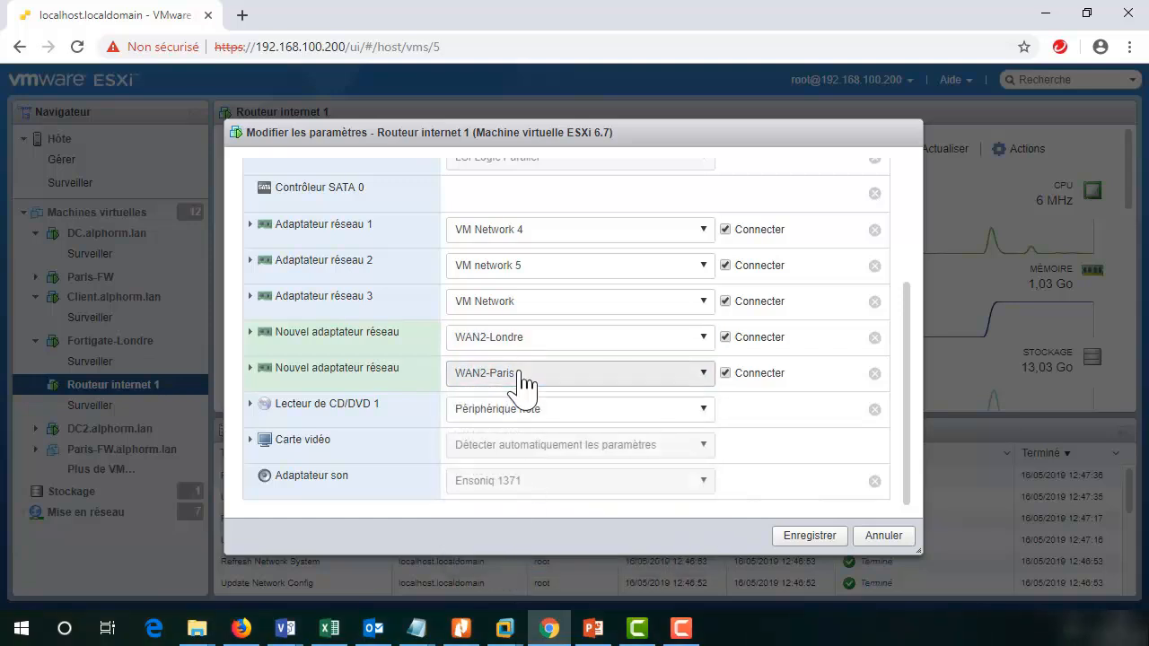
{"action": "left_click", "coordinate": [804, 538]}
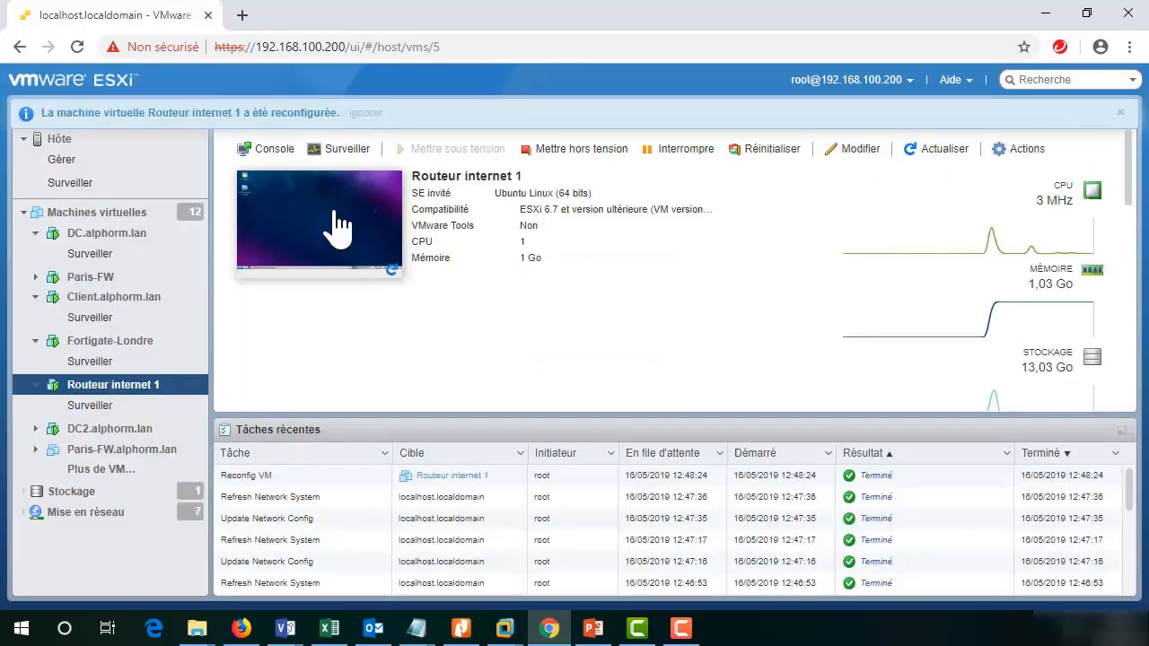
Step: Open the Routeur internet 1 console and start an LXTerminal session on its desktop
{"action": "left_click", "coordinate": [333, 225]}
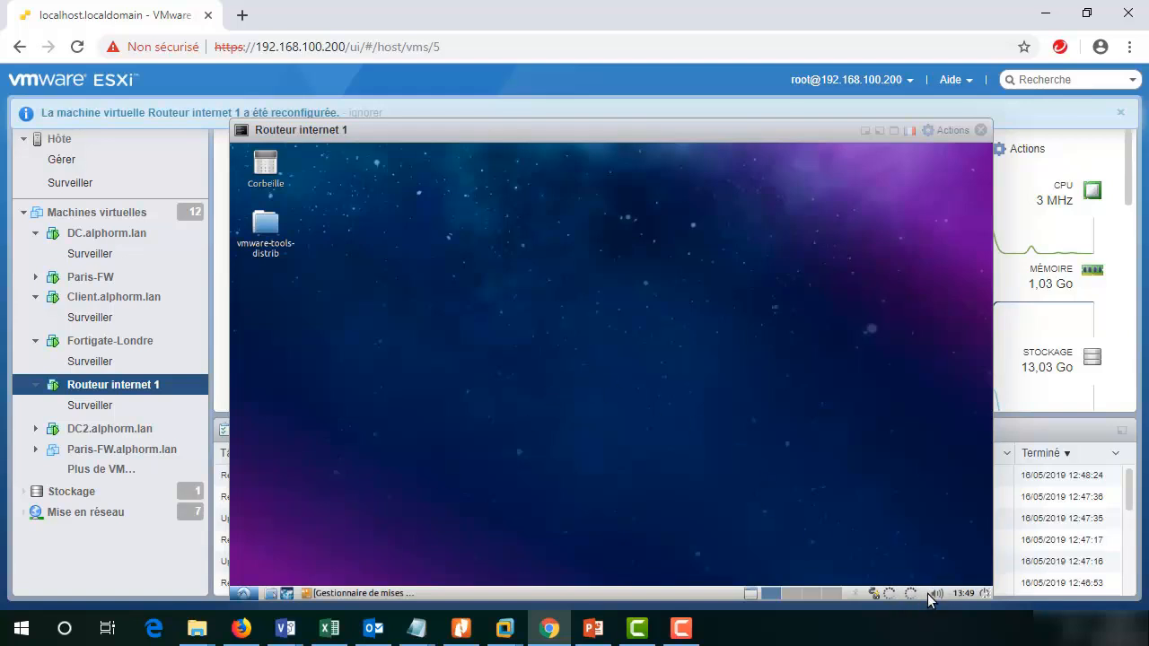
{"action": "left_click", "coordinate": [244, 595]}
{"action": "mouse_move", "coordinate": [266, 531]}
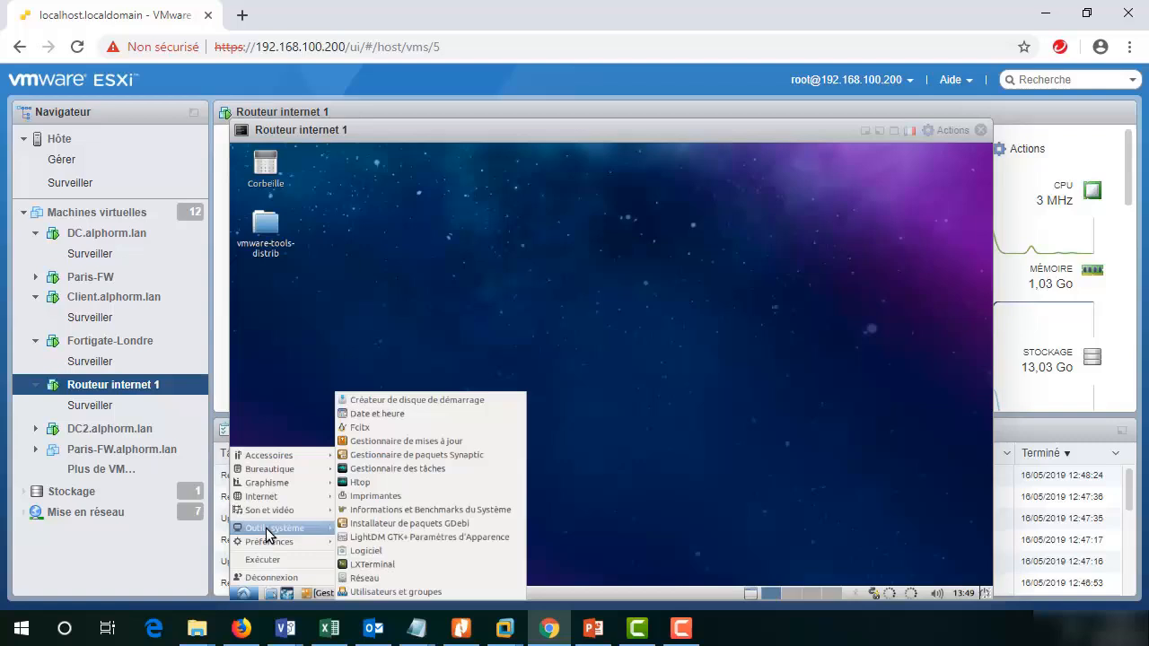
{"action": "left_click", "coordinate": [373, 564]}
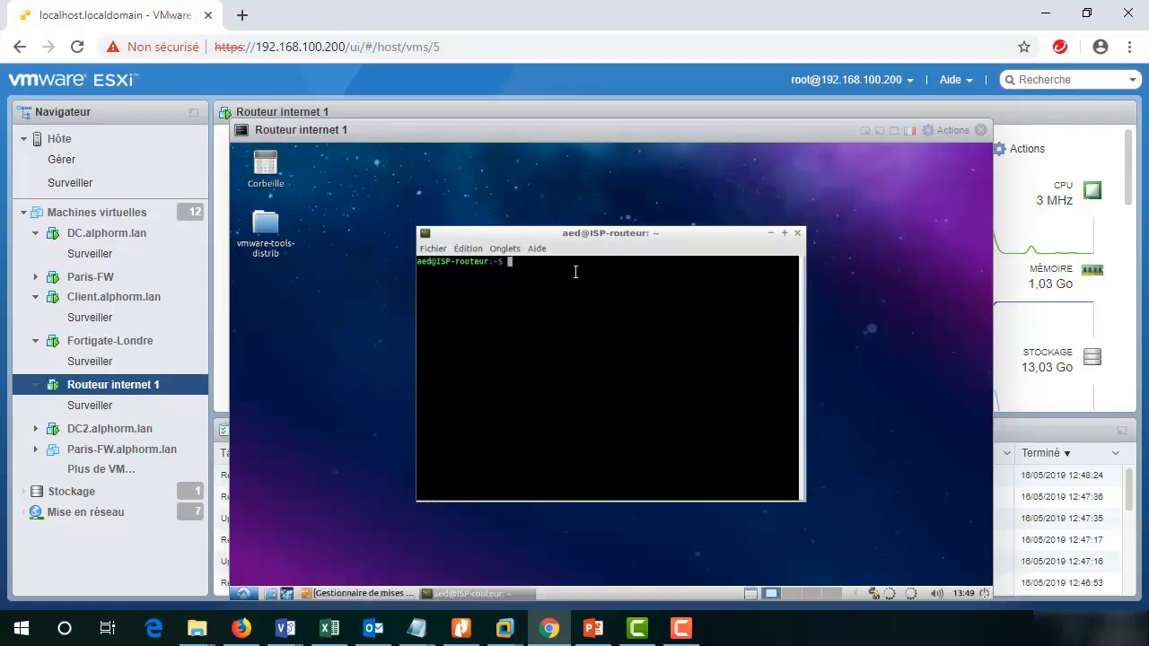
Step: Run ifconfig in the terminal to list the router's network interfaces
{"action": "type", "text": "ifocnfcig"}
{"action": "key", "text": "BackSpace"}
{"action": "key", "text": "BackSpace"}
{"action": "key", "text": "BackSpace"}
{"action": "key", "text": "BackSpace"}
{"action": "key", "text": "BackSpace"}
{"action": "key", "text": "BackSpace"}
{"action": "key", "text": "BackSpace"}
{"action": "type", "text": "config"}
{"action": "key", "text": "Return"}
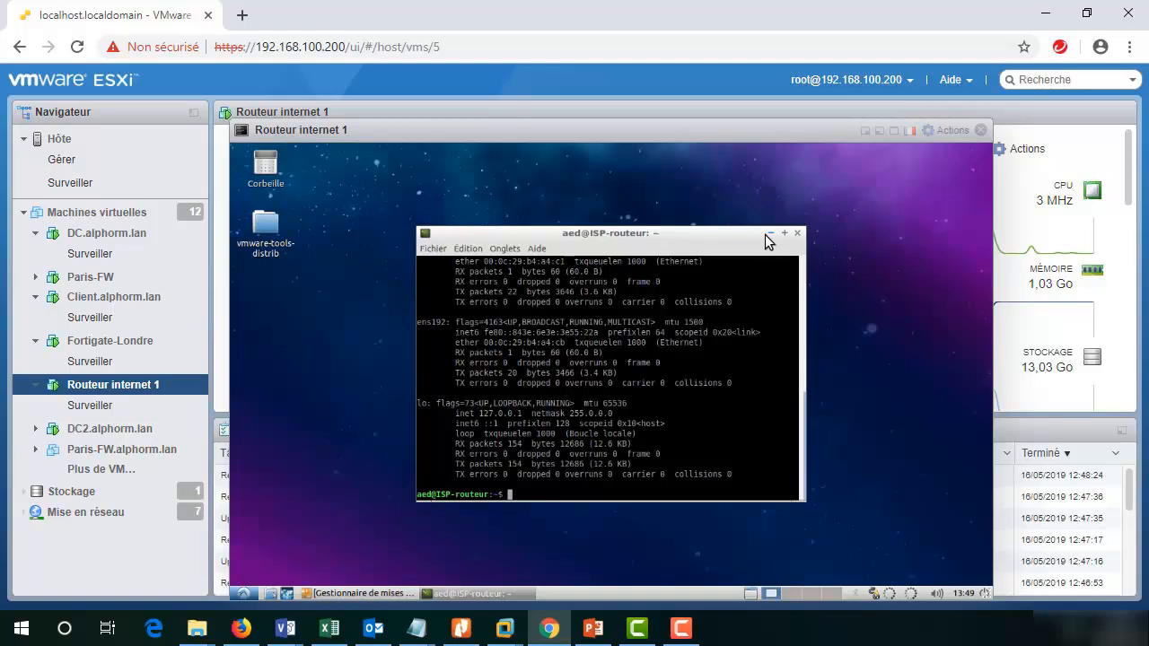
Step: Enlarge the terminal and console to full screen and examine the ifconfig entries for the ens160 and ens192 interfaces
{"action": "scroll", "coordinate": [733, 230], "scroll_direction": "up", "scroll_amount": 1}
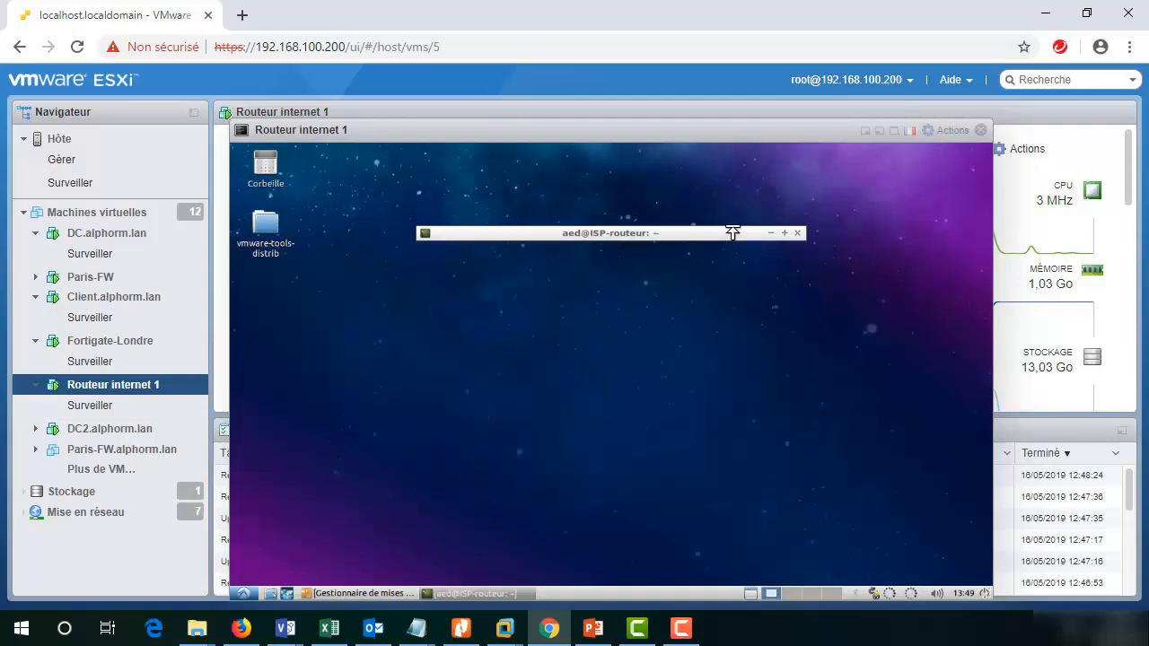
{"action": "left_click", "coordinate": [785, 233]}
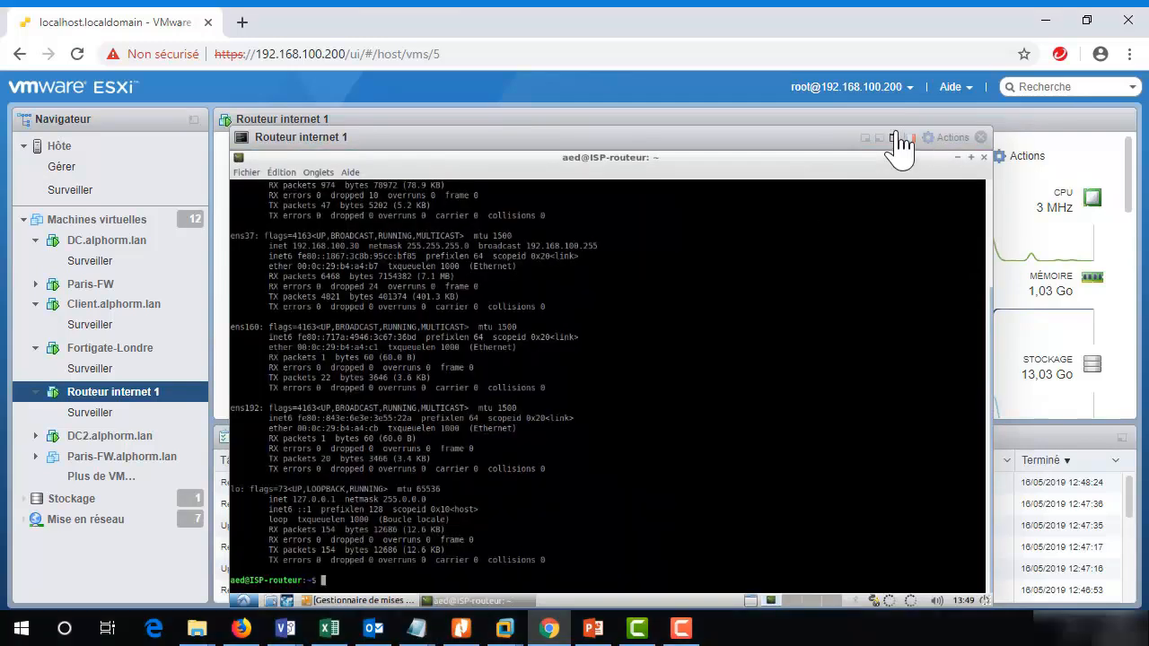
{"action": "left_click", "coordinate": [895, 137]}
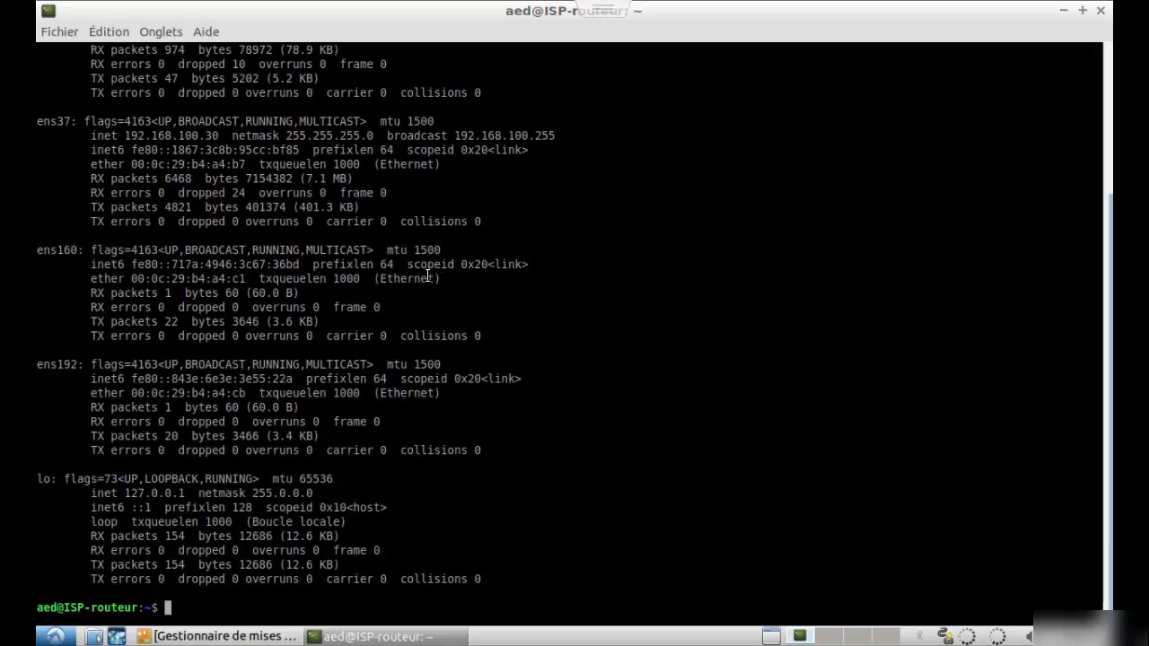
{"action": "scroll", "coordinate": [209, 264], "scroll_direction": "up", "scroll_amount": 5}
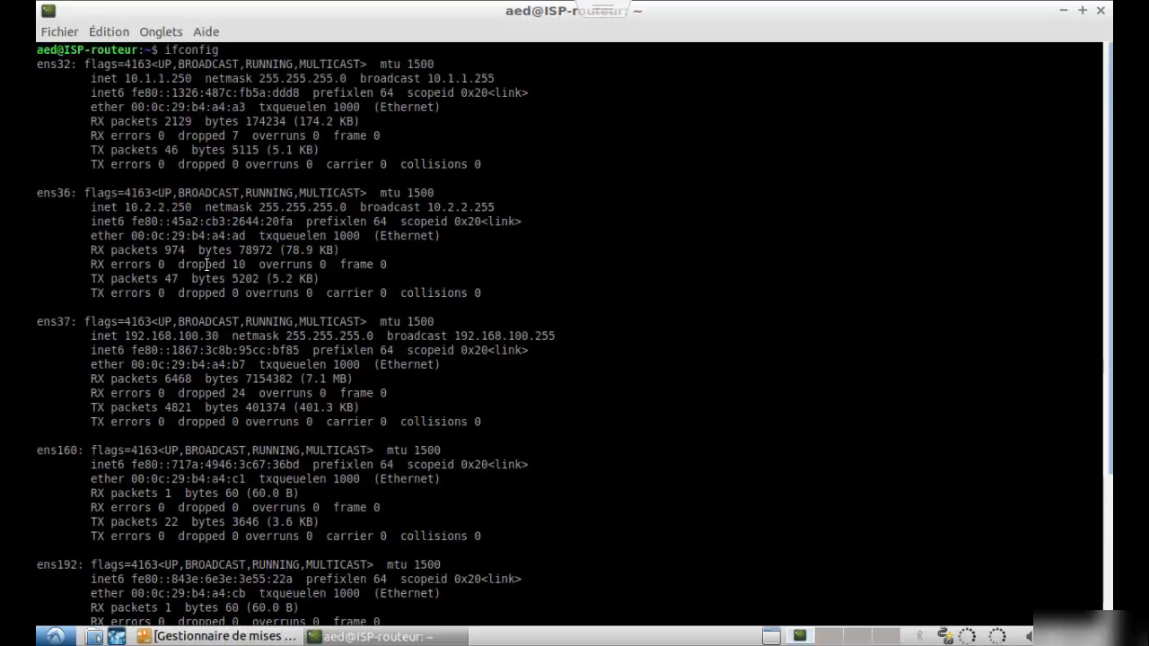
{"action": "scroll", "coordinate": [208, 264], "scroll_direction": "down", "scroll_amount": 4}
{"action": "left_click_drag", "start_coordinate": [87, 278], "coordinate": [36, 278]}
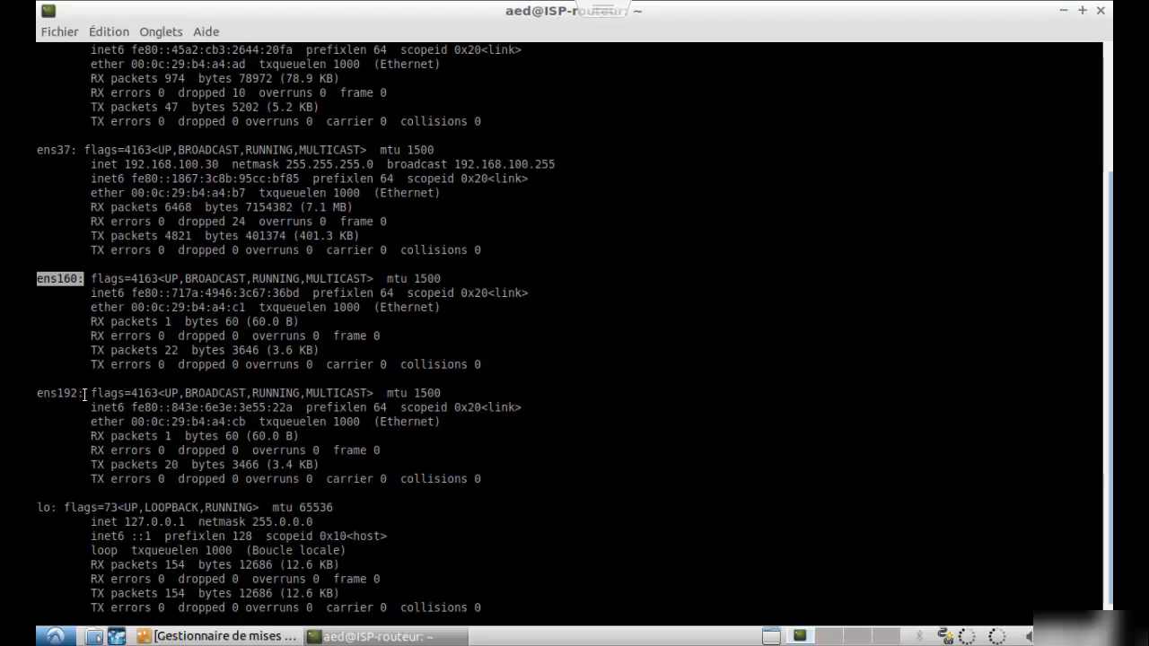
{"action": "left_click_drag", "start_coordinate": [88, 394], "coordinate": [37, 393]}
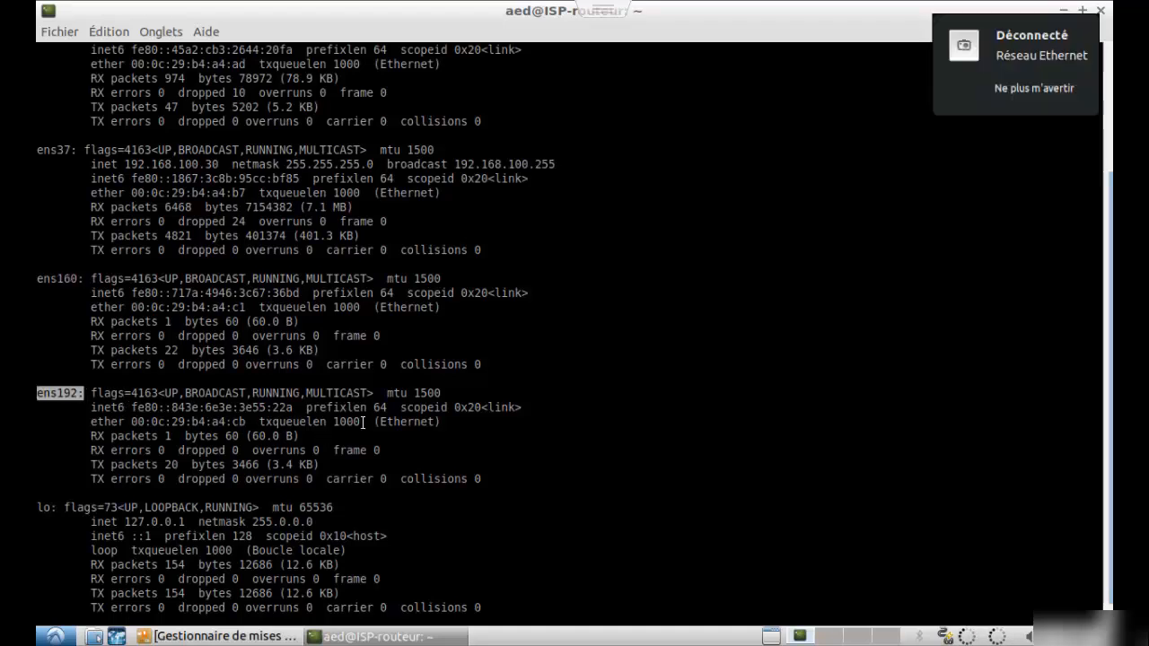
{"action": "left_click", "coordinate": [968, 635]}
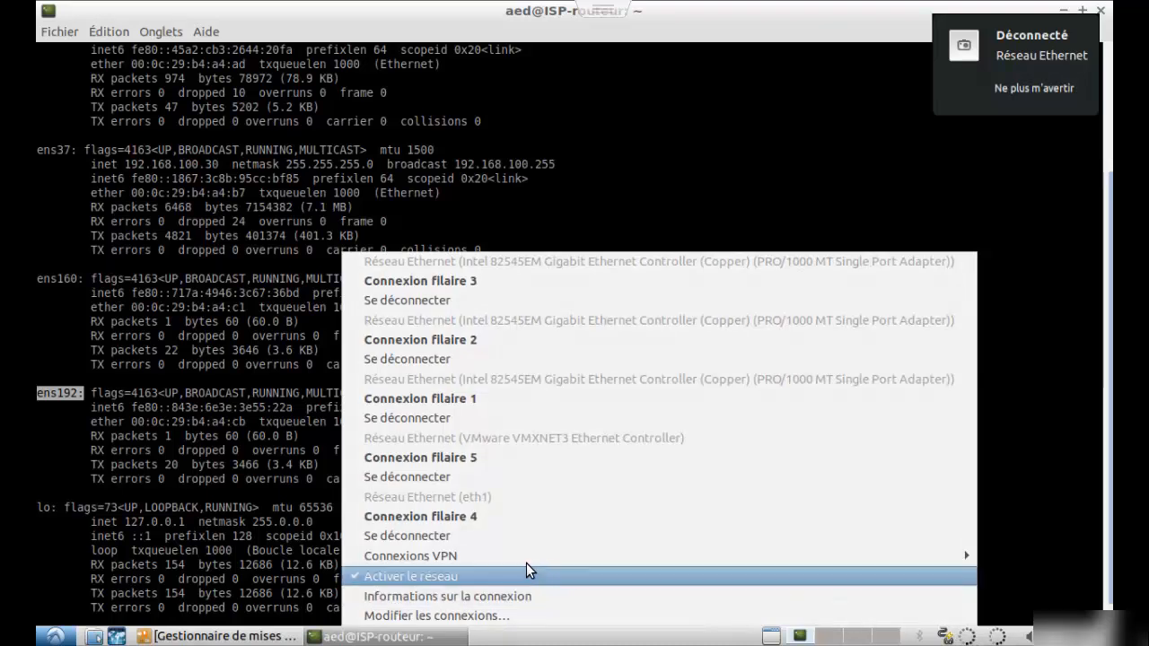
{"action": "mouse_move", "coordinate": [479, 557]}
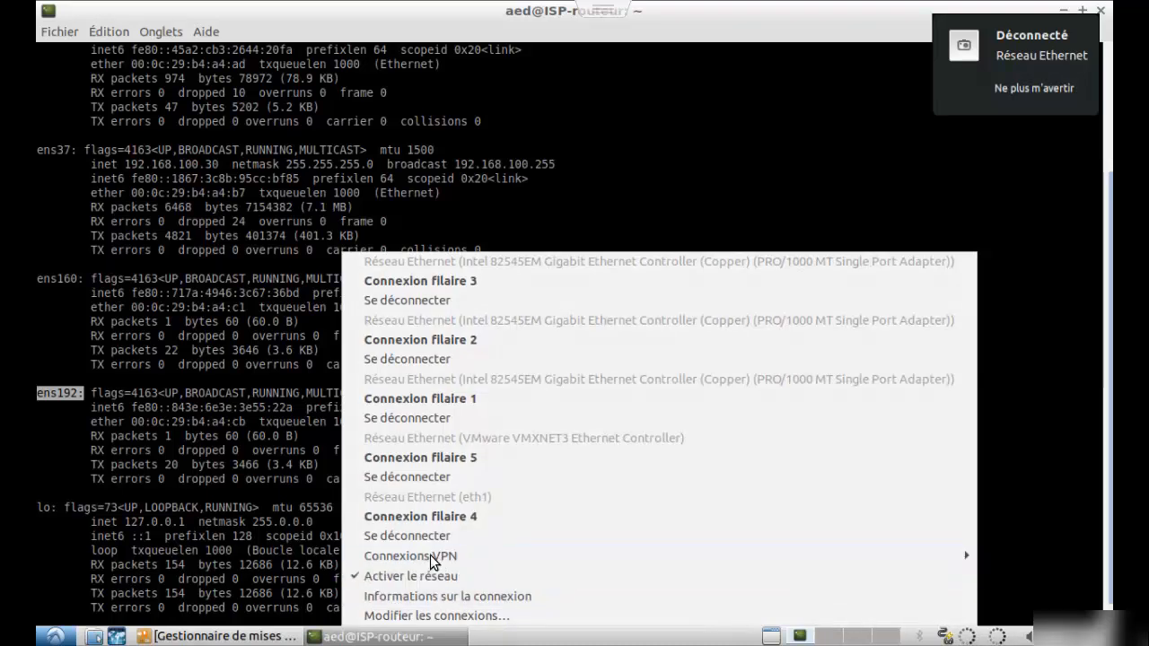
{"action": "left_click", "coordinate": [426, 519]}
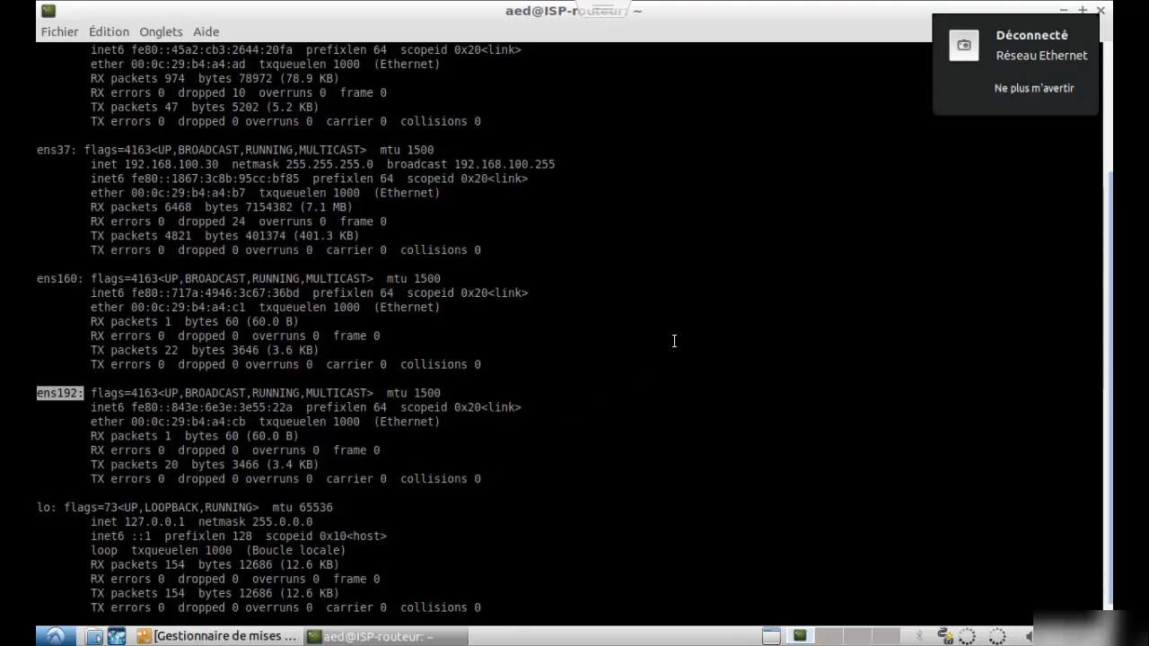
Step: Open the router's network connection editor and bring up the IPv4 settings of Connexion filaire 4
{"action": "left_click", "coordinate": [969, 637]}
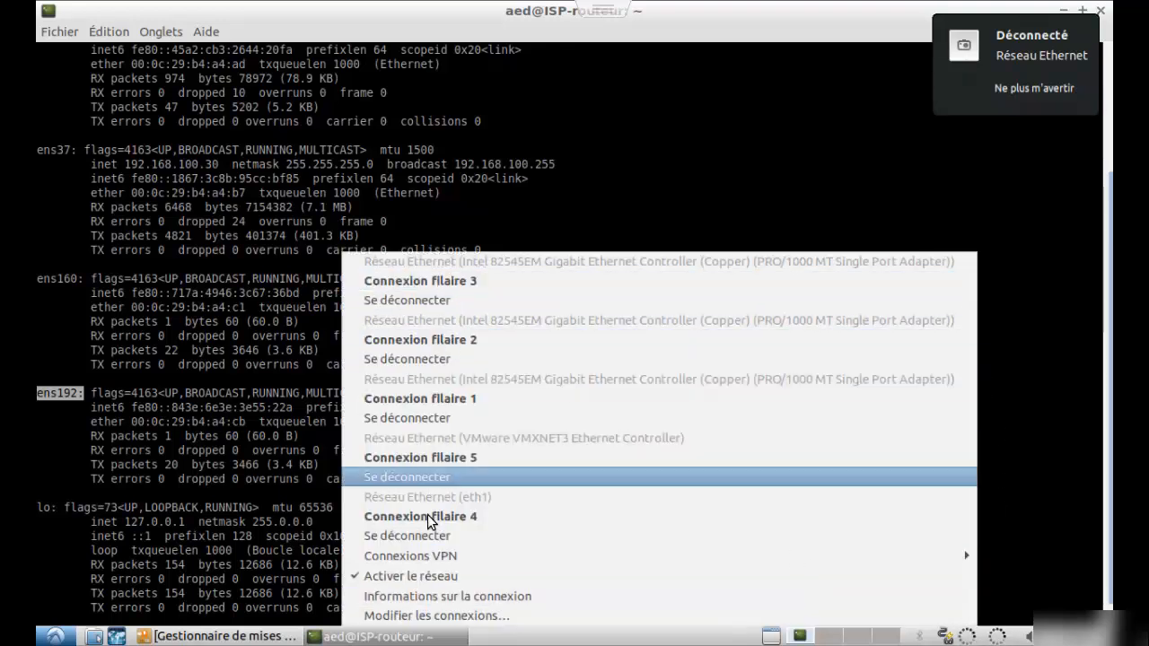
{"action": "left_click", "coordinate": [447, 616]}
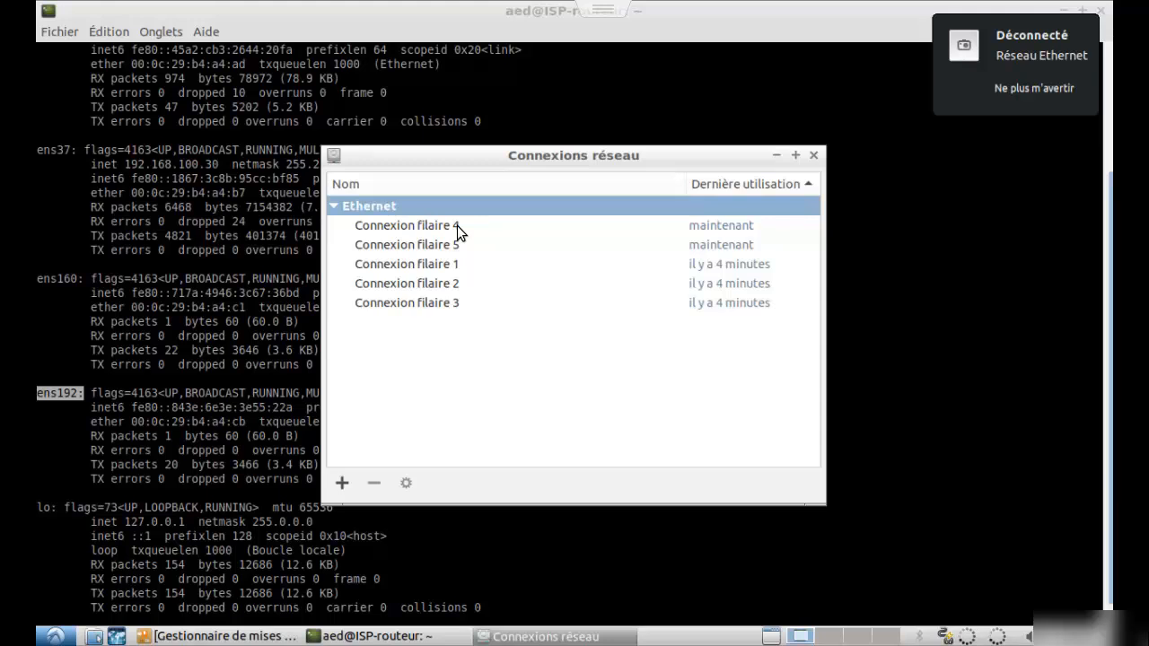
{"action": "double_click", "coordinate": [457, 226]}
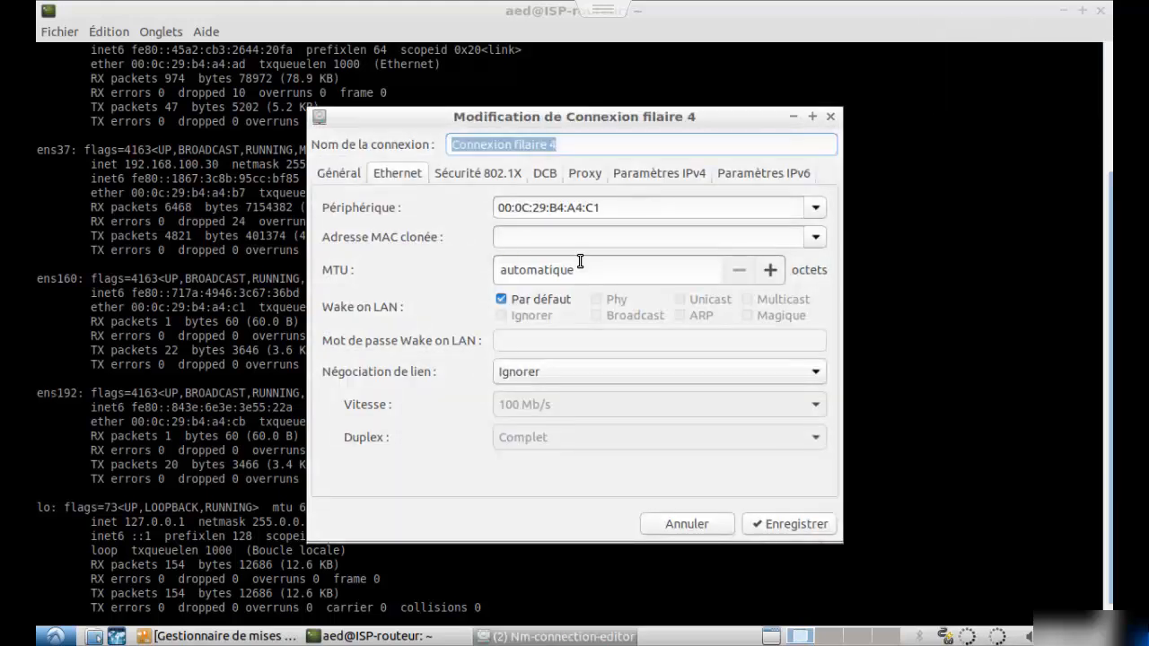
{"action": "left_click", "coordinate": [657, 175]}
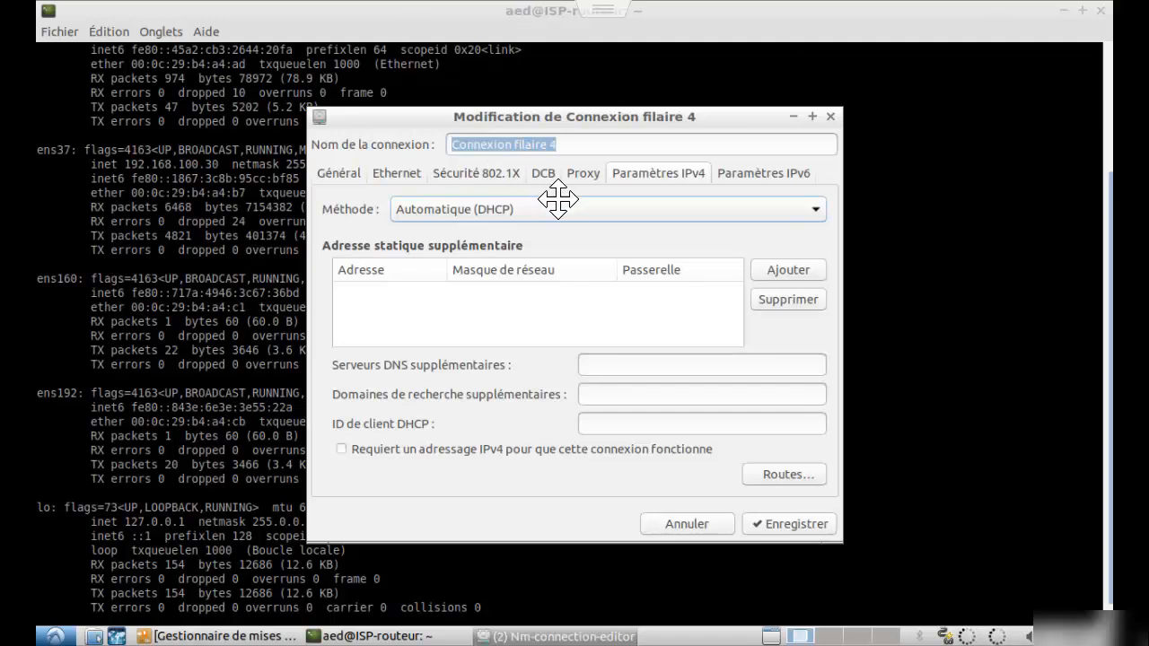
Step: Add the static address 10.3.3.250 with netmask 255.255.255.0 and no gateway to Connexion filaire 4, and save it
{"action": "left_click", "coordinate": [784, 270]}
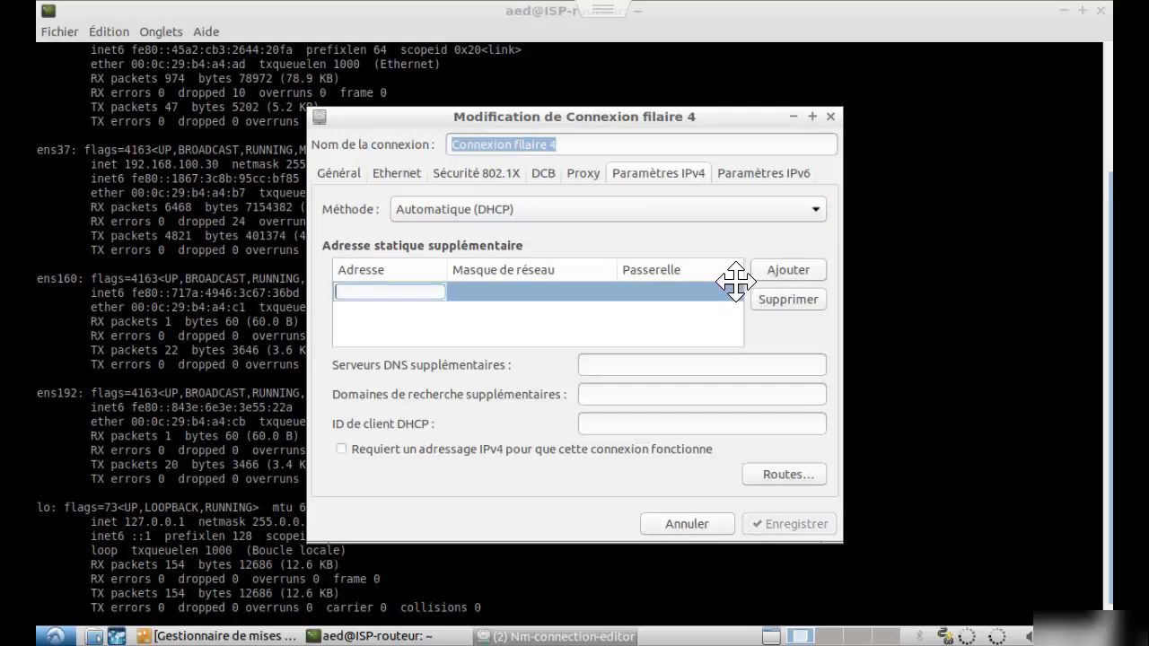
{"action": "type", "text": "10."}
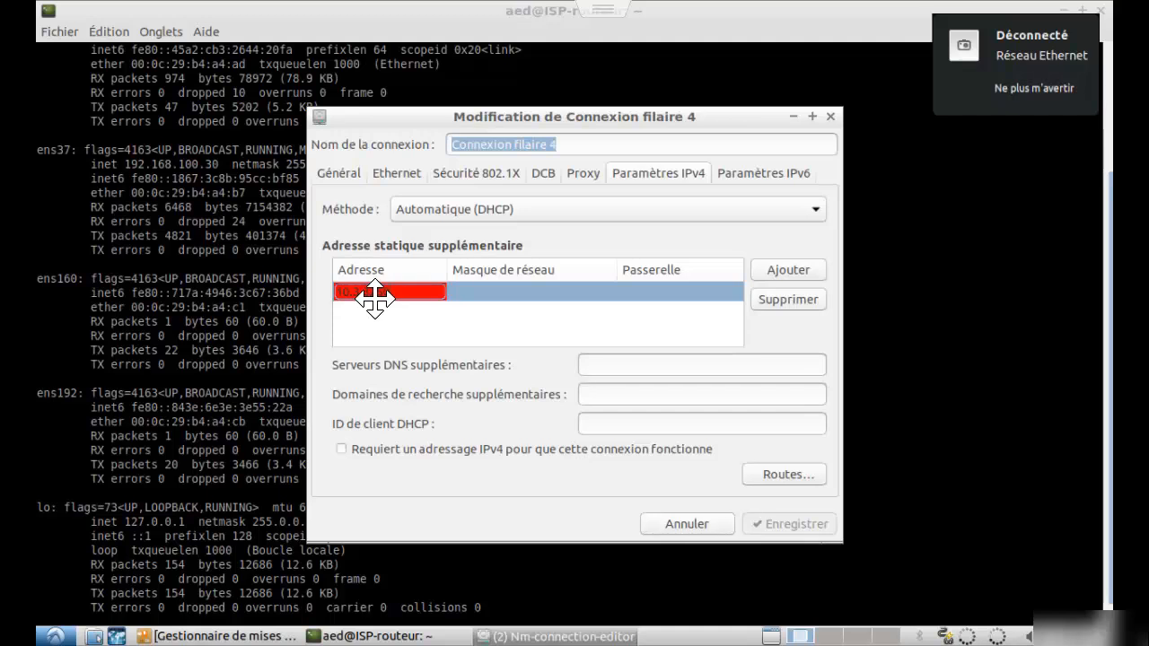
{"action": "type", "text": "150"}
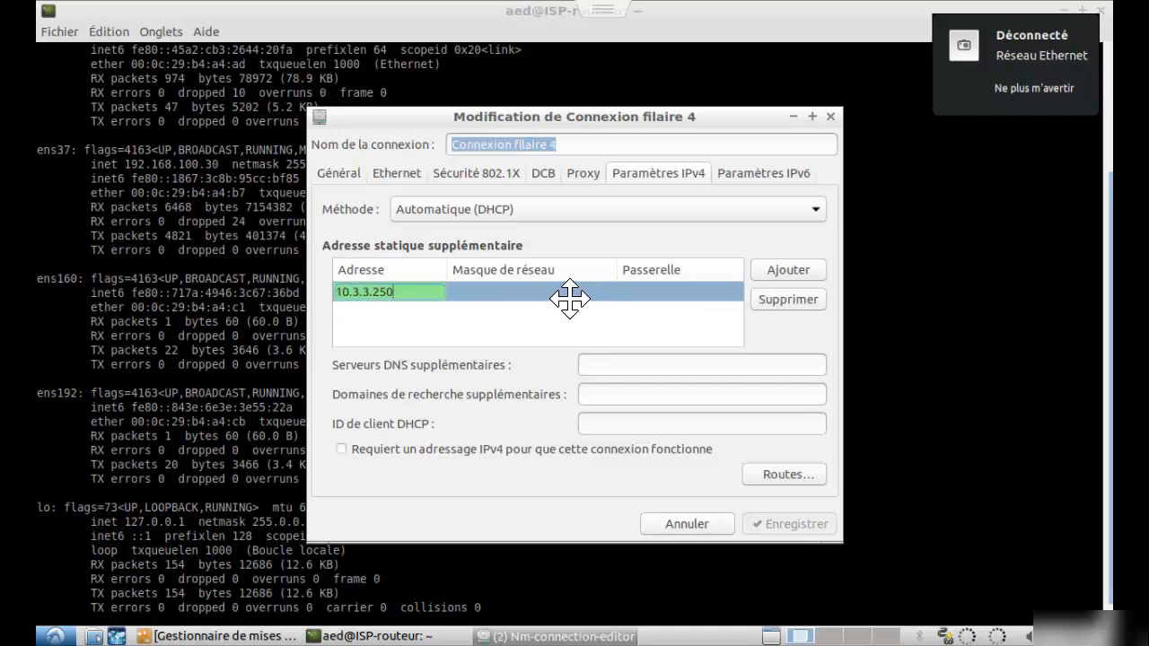
{"action": "left_click", "coordinate": [503, 298]}
{"action": "type", "text": "255"}
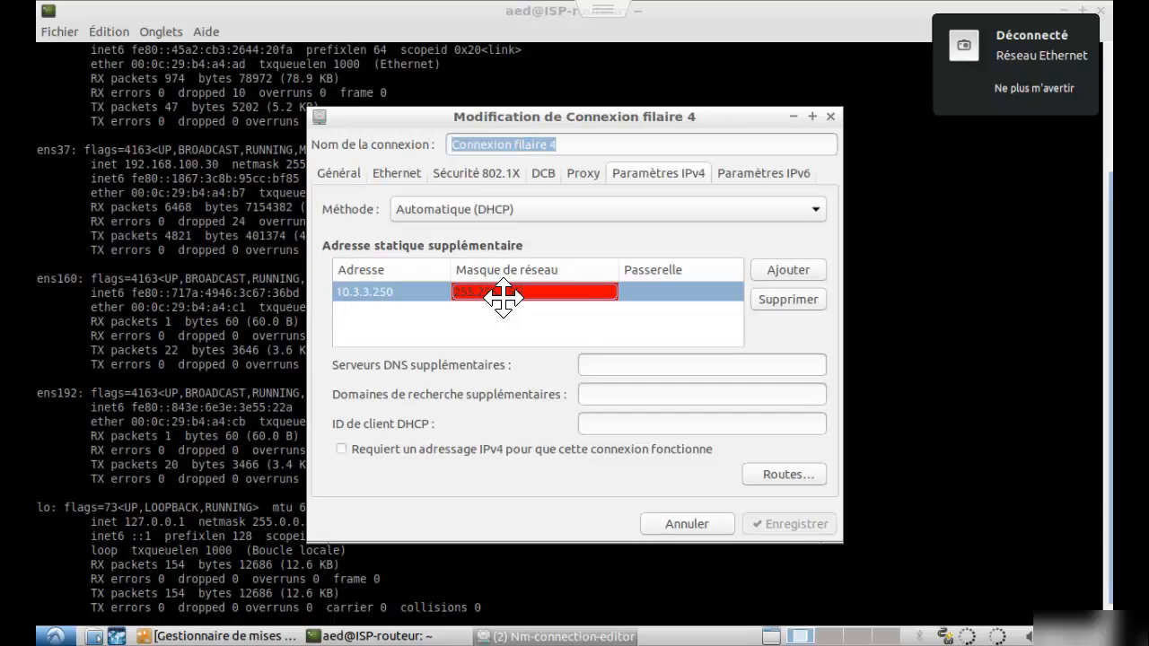
{"action": "type", "text": ".255.255.0"}
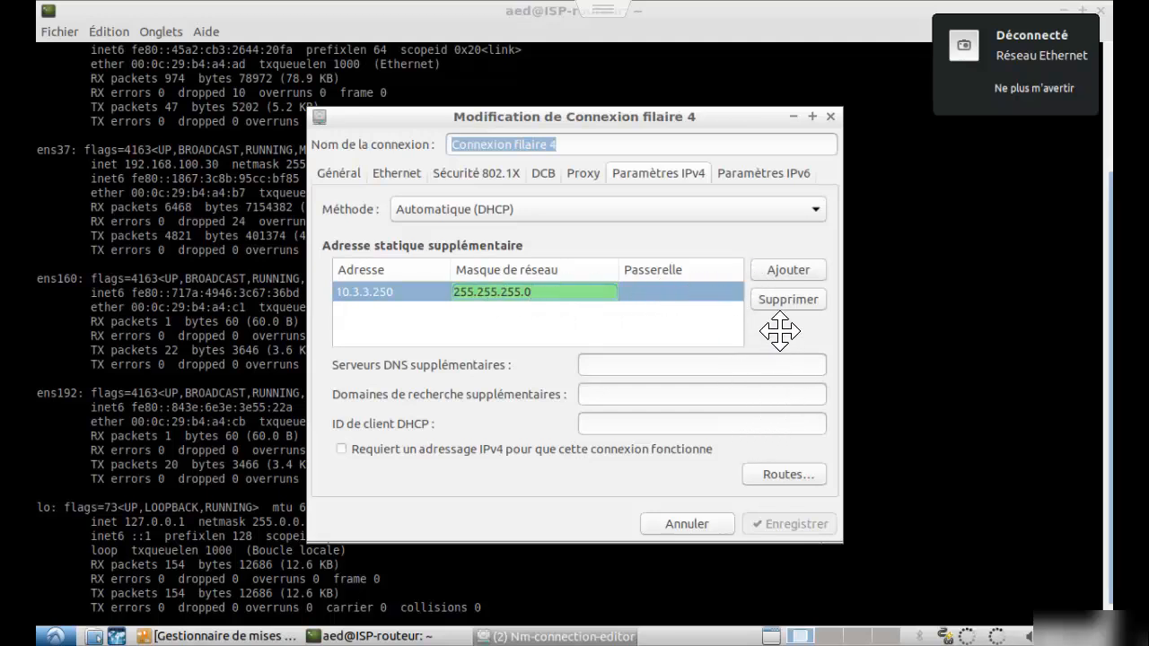
{"action": "left_click", "coordinate": [652, 340]}
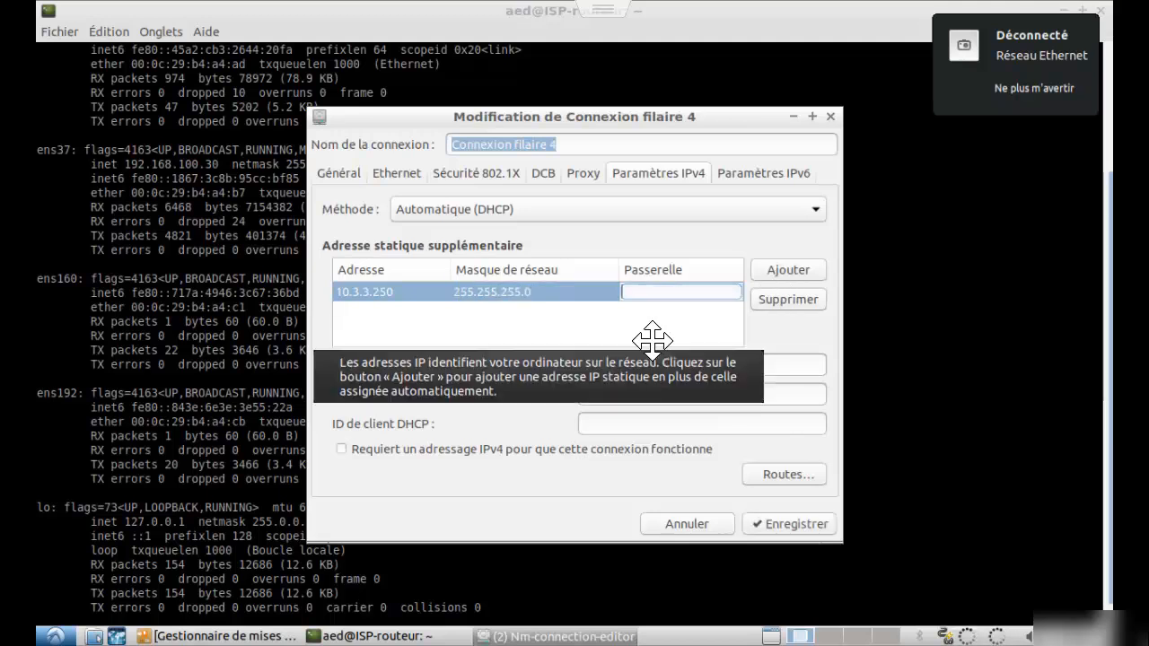
{"action": "left_click", "coordinate": [791, 527]}
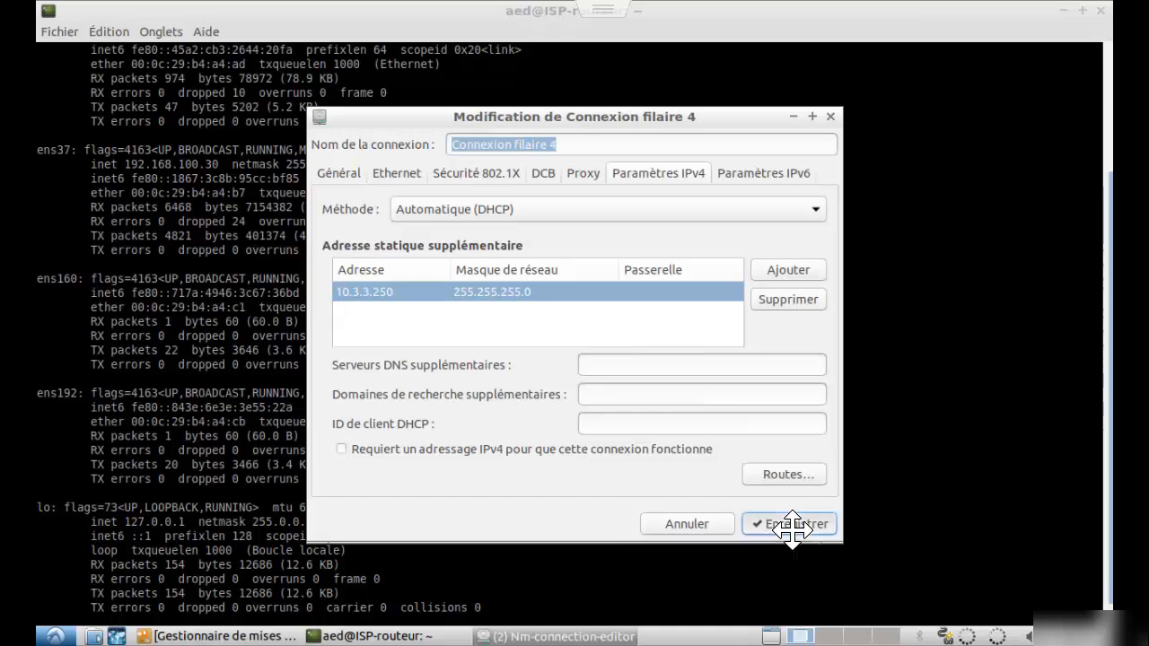
Step: Open the IPv4 settings of Connexion filaire 5 and set the addressing method to Manuel
{"action": "double_click", "coordinate": [440, 242]}
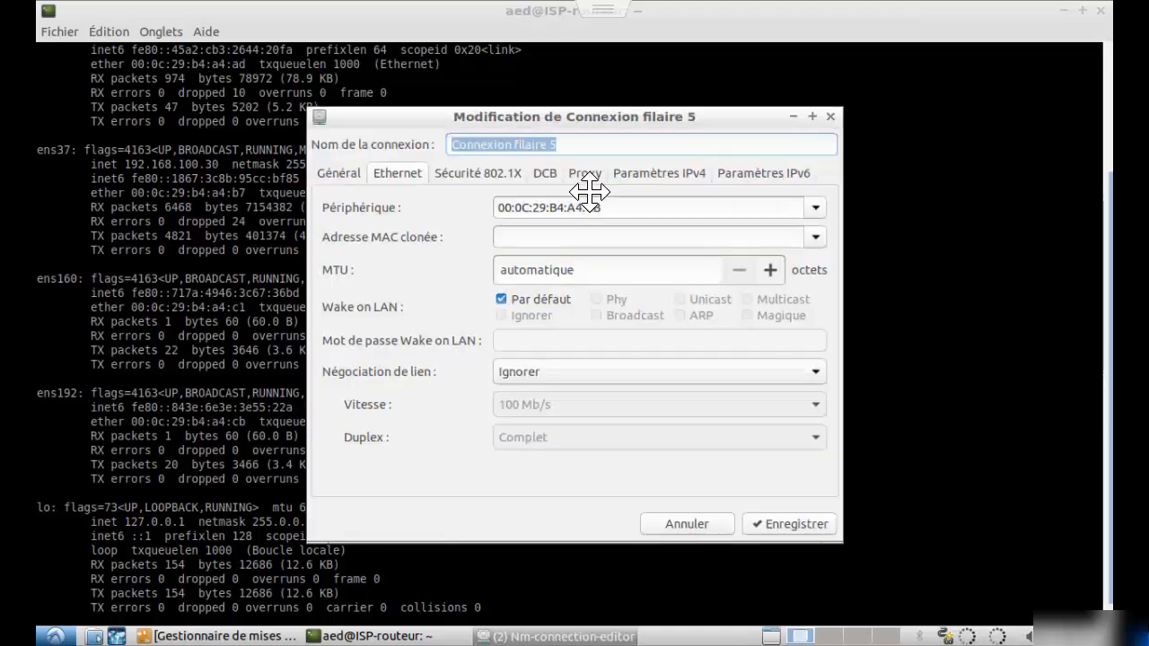
{"action": "left_click", "coordinate": [655, 174]}
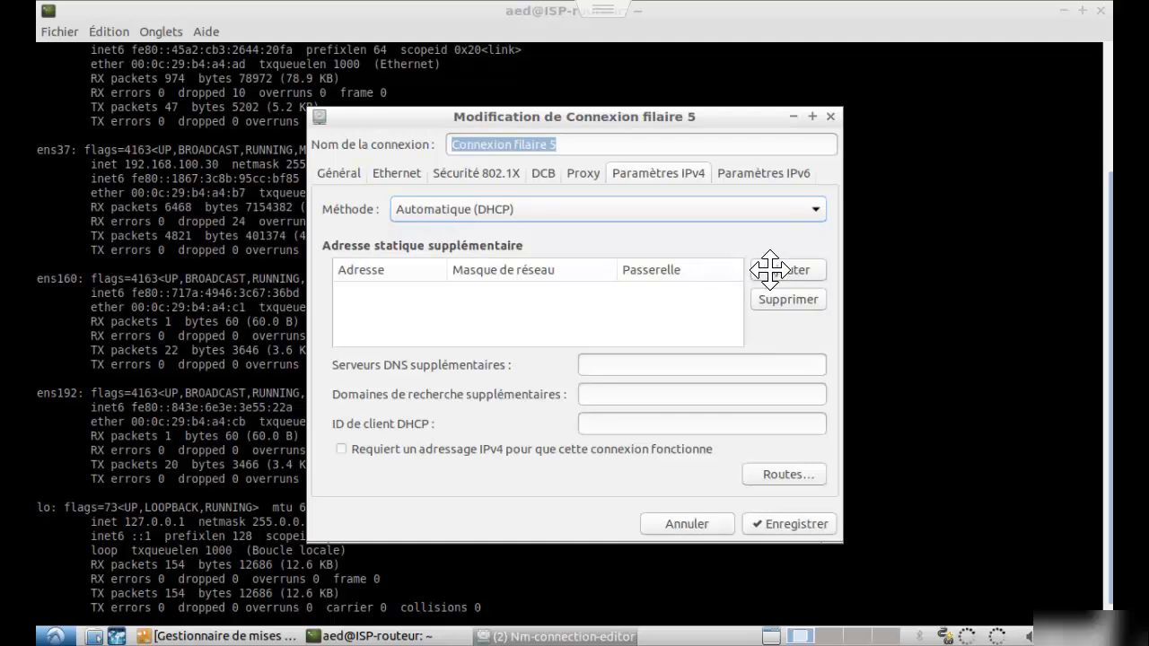
{"action": "left_click", "coordinate": [620, 209]}
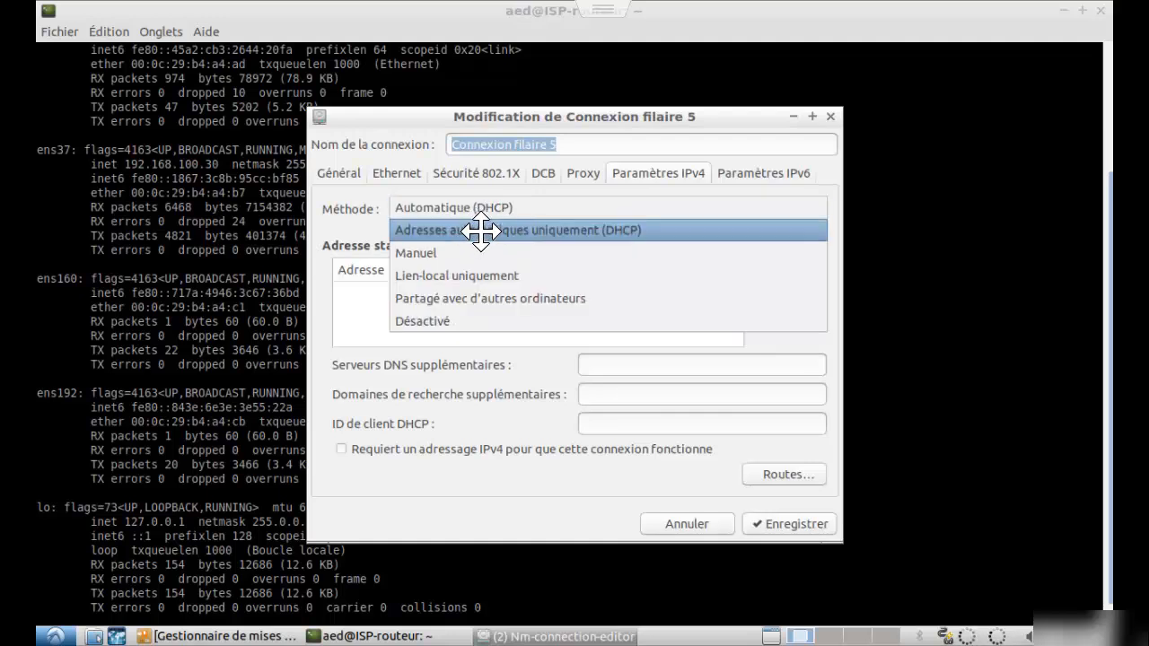
{"action": "left_click", "coordinate": [446, 253]}
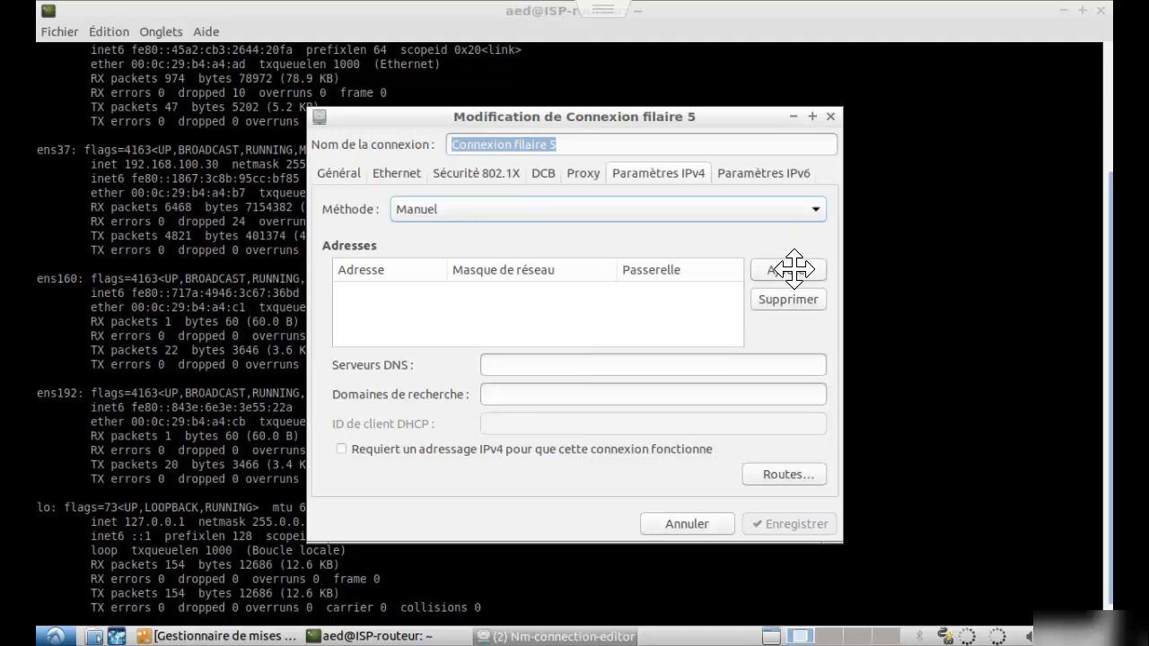
Step: Add the address 10.4.4.250 with netmask 255.255.255.0 to Connexion filaire 5 and save the connection
{"action": "left_click", "coordinate": [792, 270]}
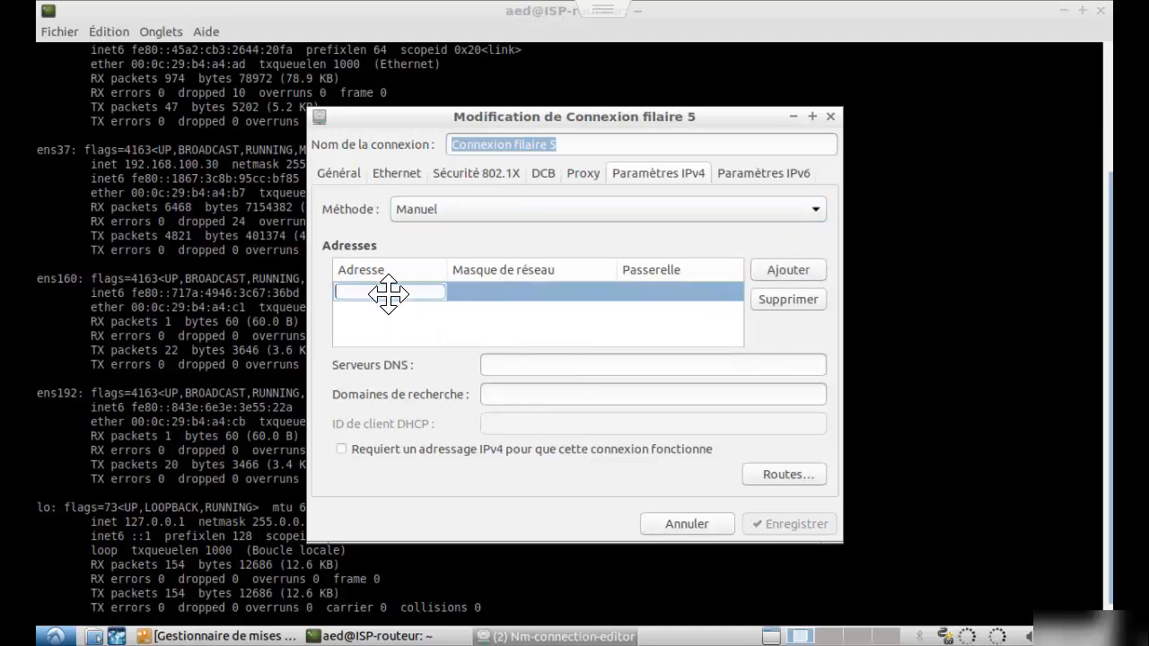
{"action": "type", "text": "10"}
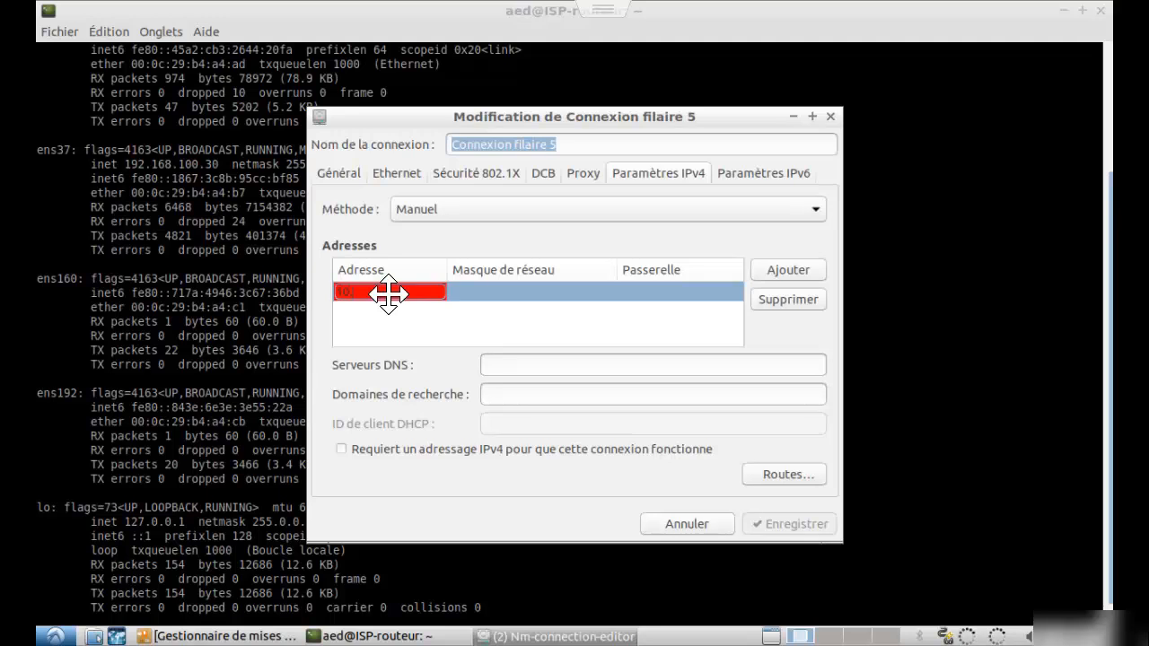
{"action": "type", "text": ".4.4.250"}
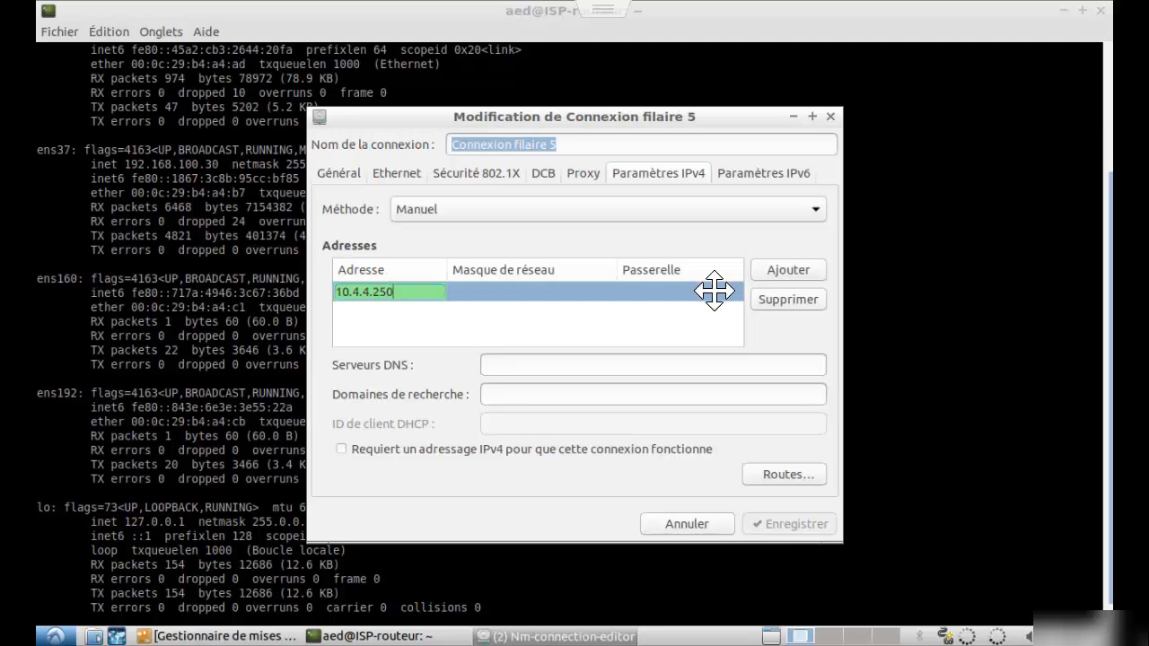
{"action": "left_click", "coordinate": [497, 292]}
{"action": "type", "text": "255"}
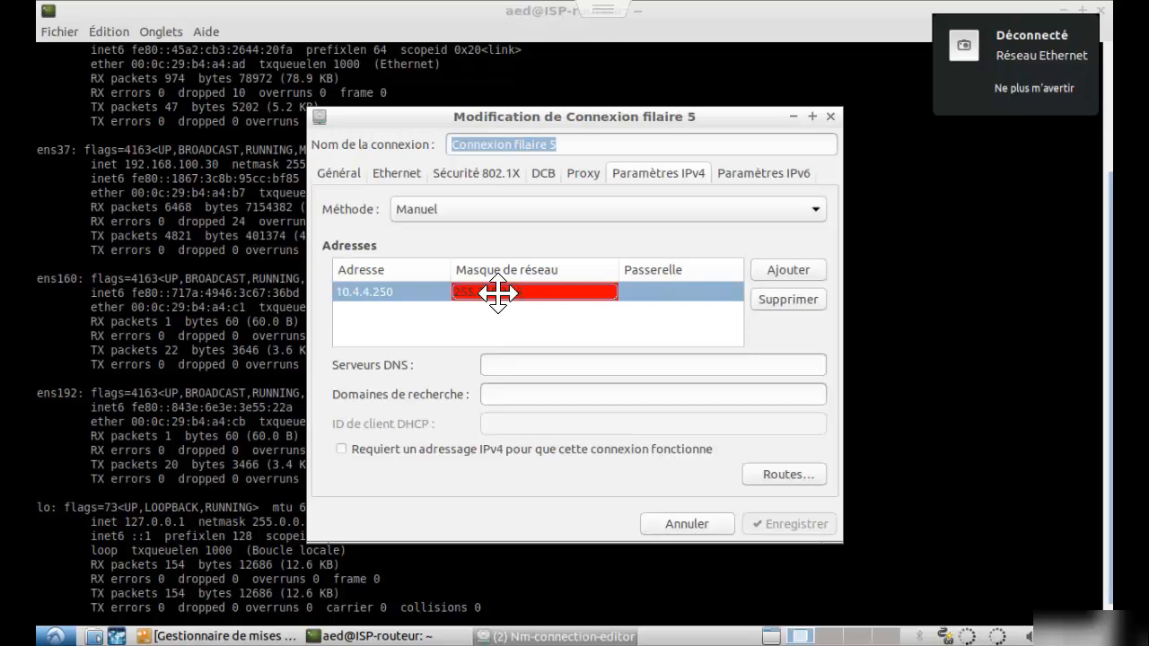
{"action": "type", "text": ".255.255.0"}
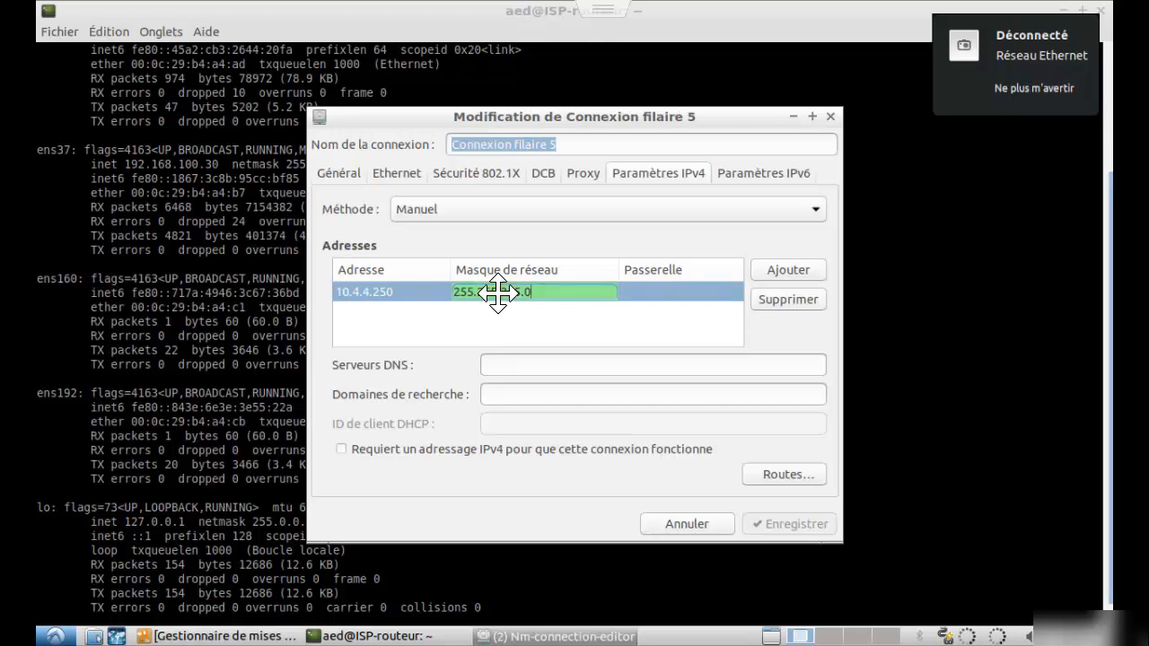
{"action": "key", "text": "Return"}
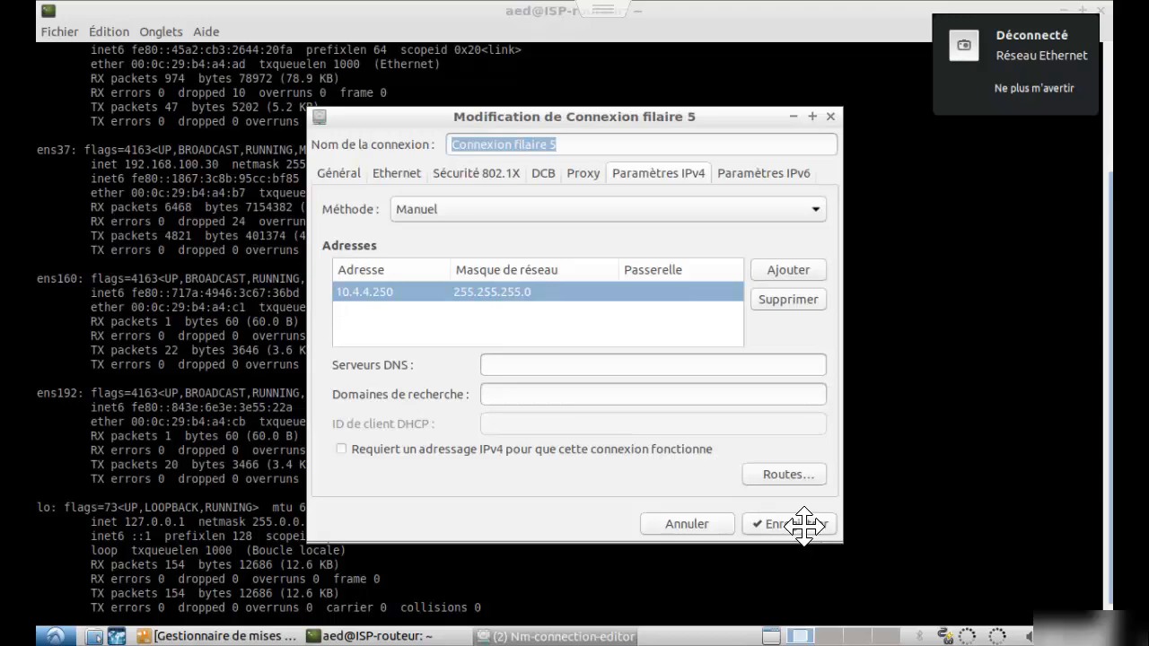
{"action": "left_click", "coordinate": [804, 525]}
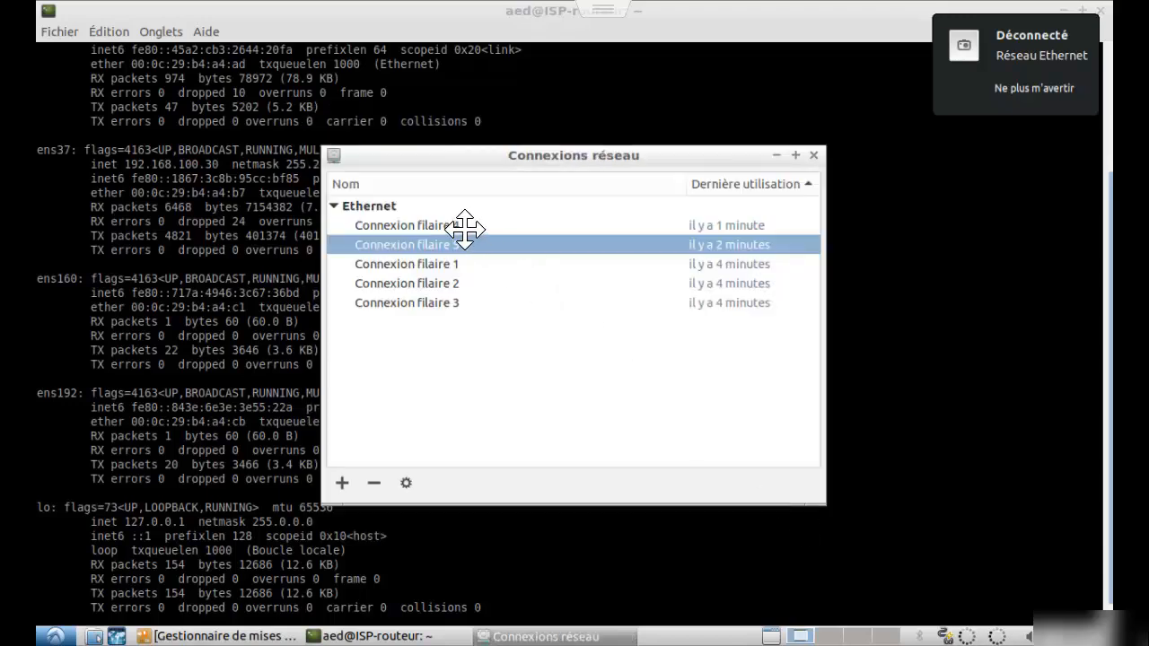
Step: Change the IPv4 method of Connexion filaire 4 to Manuel, save it and close the network connections list
{"action": "double_click", "coordinate": [464, 226]}
{"action": "left_click", "coordinate": [652, 173]}
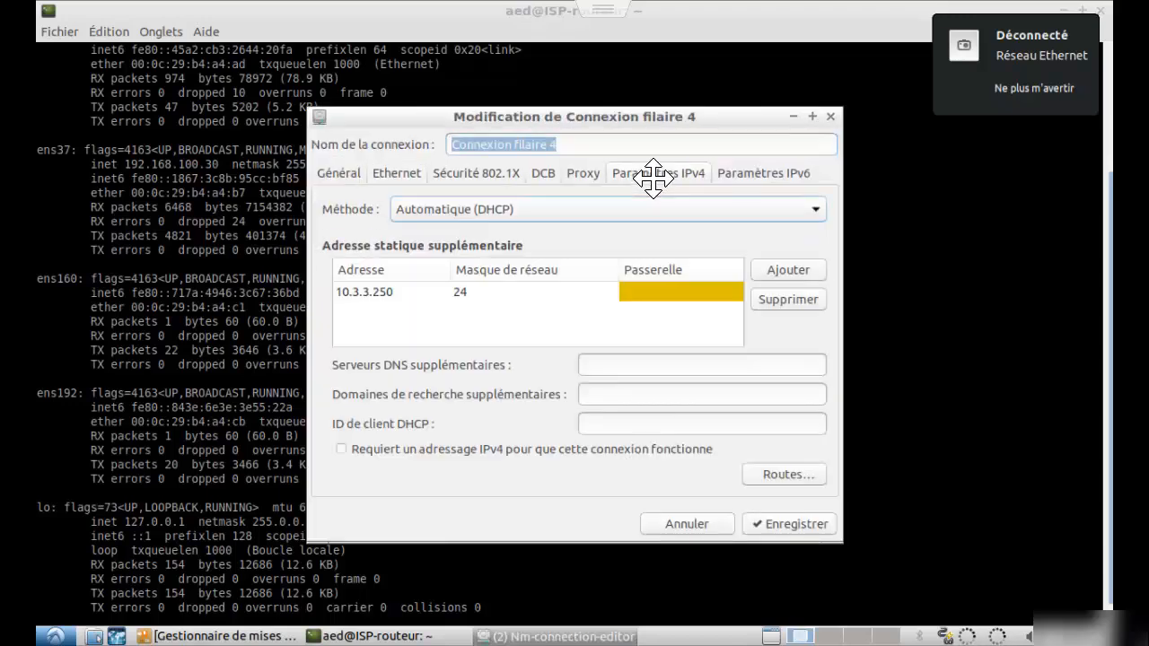
{"action": "left_click", "coordinate": [480, 211]}
{"action": "left_click", "coordinate": [432, 250]}
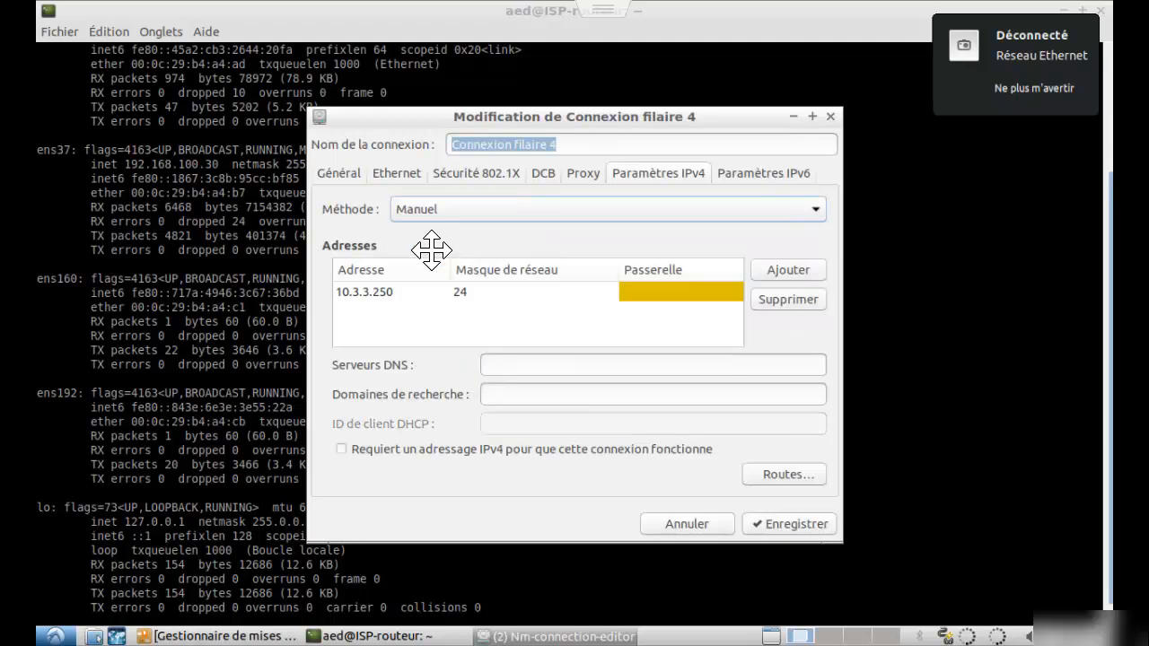
{"action": "left_click", "coordinate": [782, 523]}
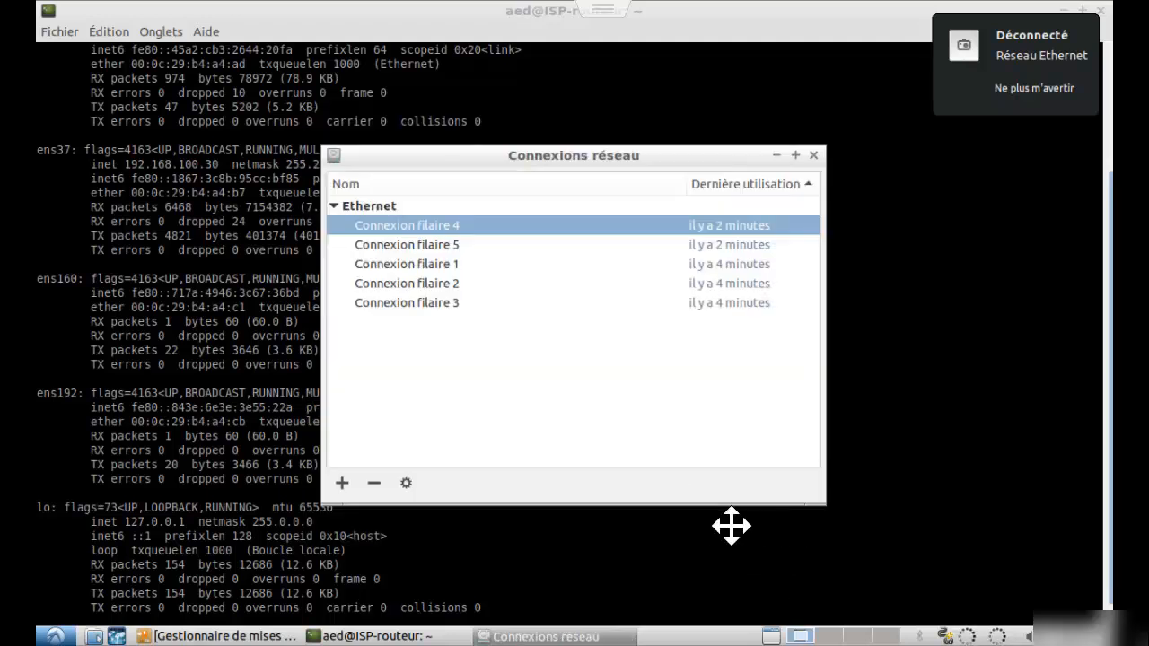
{"action": "left_click", "coordinate": [811, 158]}
Step: Add blank prompt lines in the terminal and run ifconfig to check the router's interface addresses
{"action": "key", "text": "Return"}
{"action": "key", "text": "Return"}
{"action": "key", "text": "Return"}
{"action": "key", "text": "Return"}
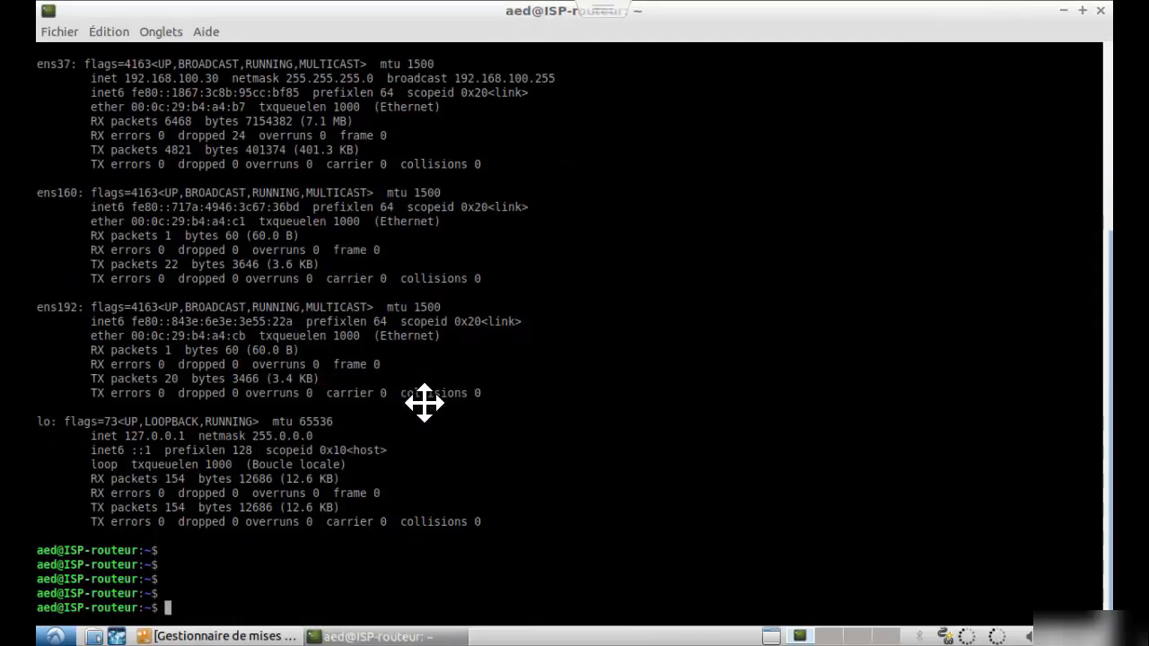
{"action": "key", "text": "Return"}
{"action": "key", "text": "Return"}
{"action": "key", "text": "Return"}
{"action": "type", "text": "ifocnf"}
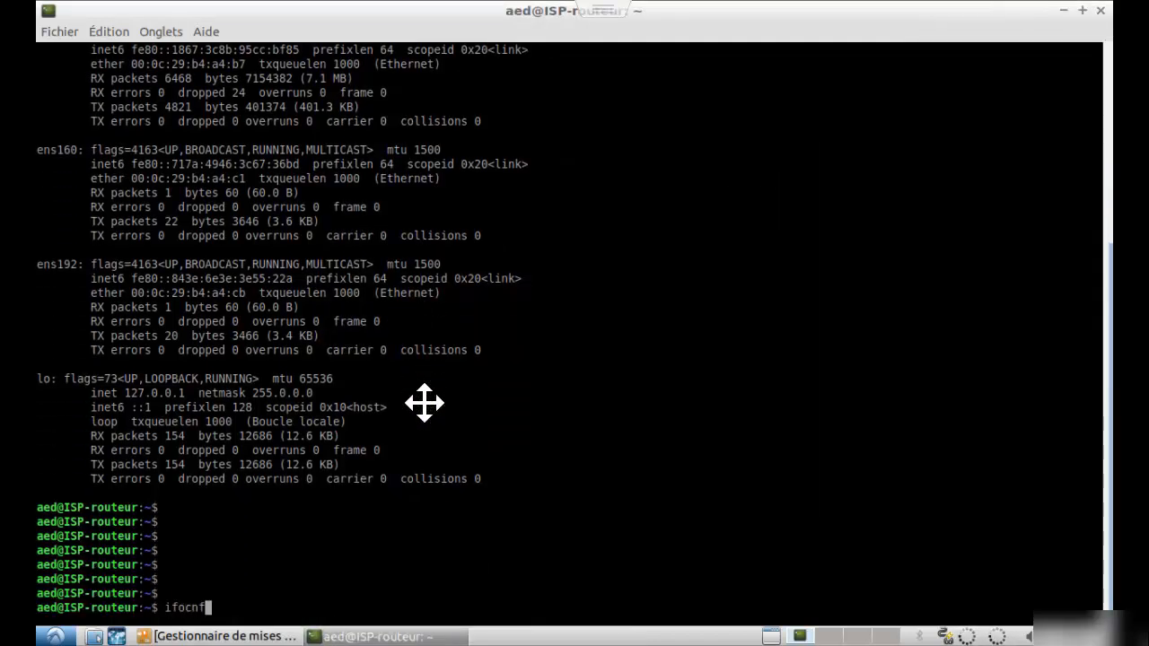
{"action": "key", "text": "BackSpace"}
{"action": "key", "text": "BackSpace"}
{"action": "key", "text": "BackSpace"}
{"action": "key", "text": "BackSpace"}
{"action": "type", "text": "confi"}
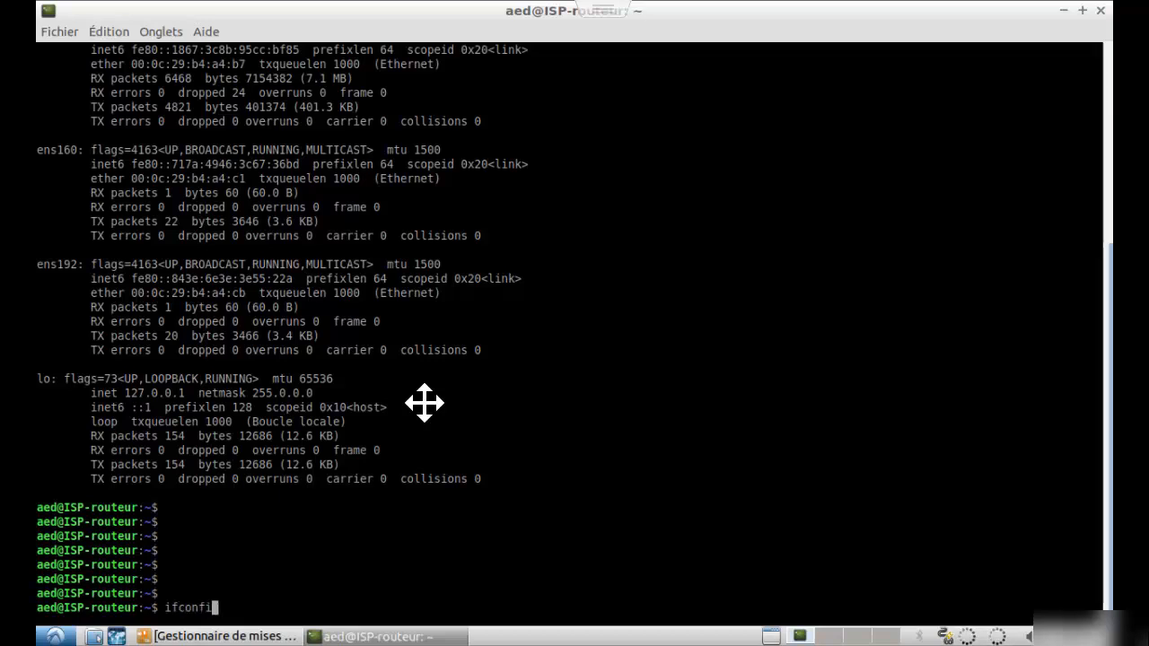
{"action": "type", "text": "g"}
{"action": "key", "text": "Return"}
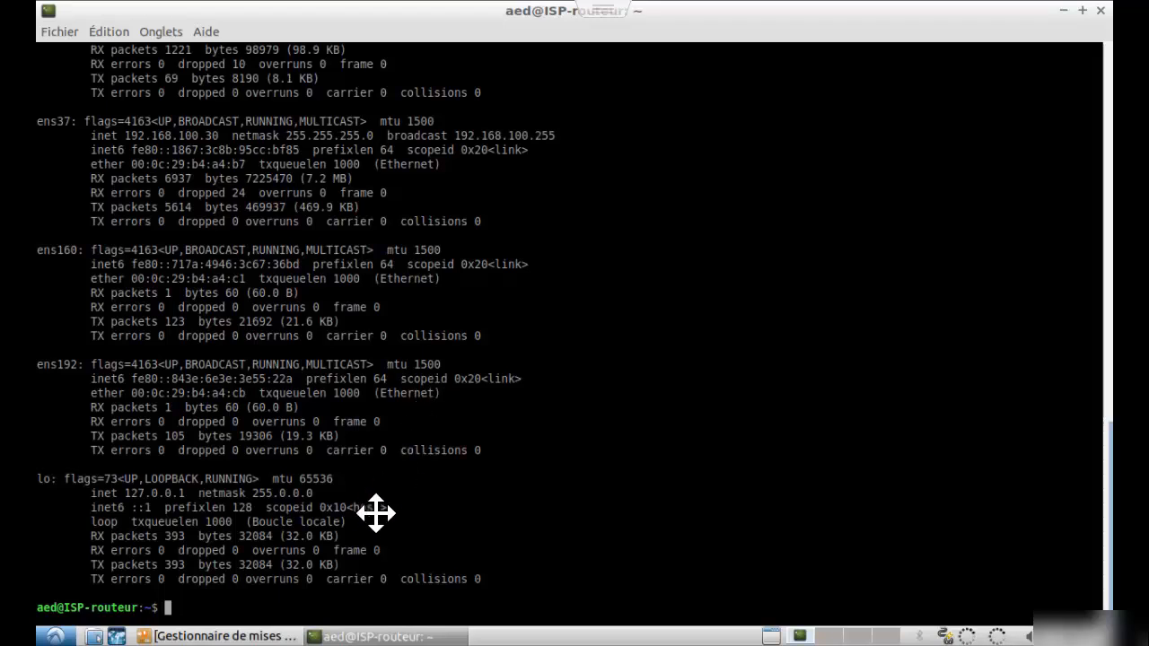
Step: Rerun ifconfig twice to recheck whether ens160 and ens192 have received their IPv4 addresses
{"action": "key", "text": "Up"}
{"action": "key", "text": "Return"}
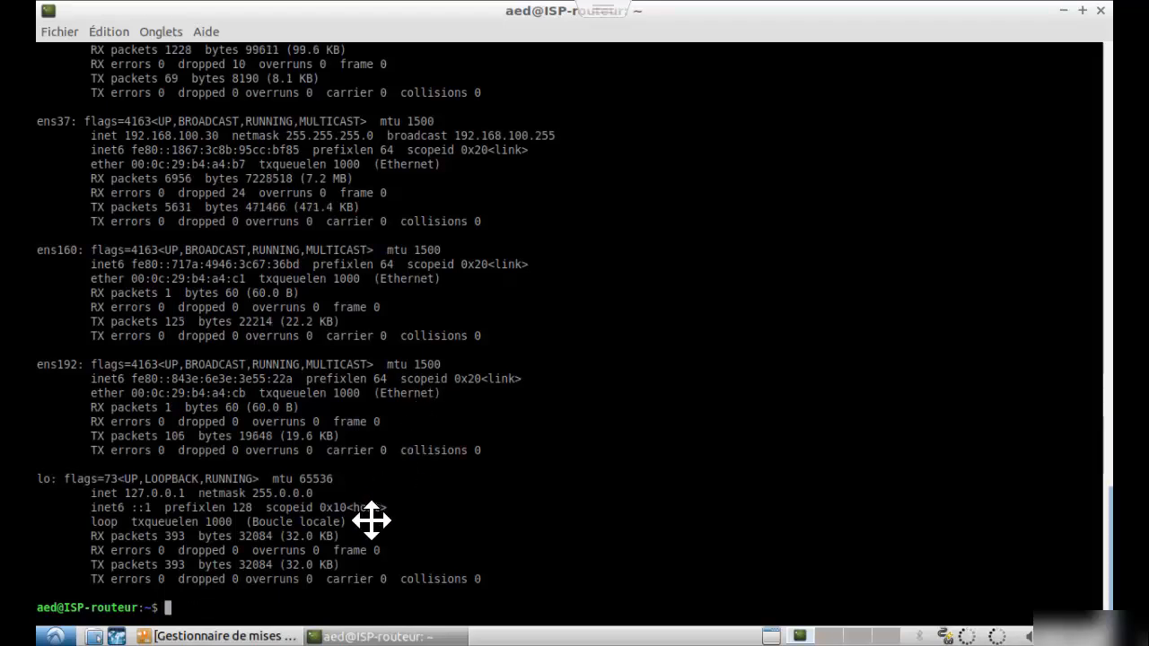
{"action": "key", "text": "Up"}
{"action": "key", "text": "Return"}
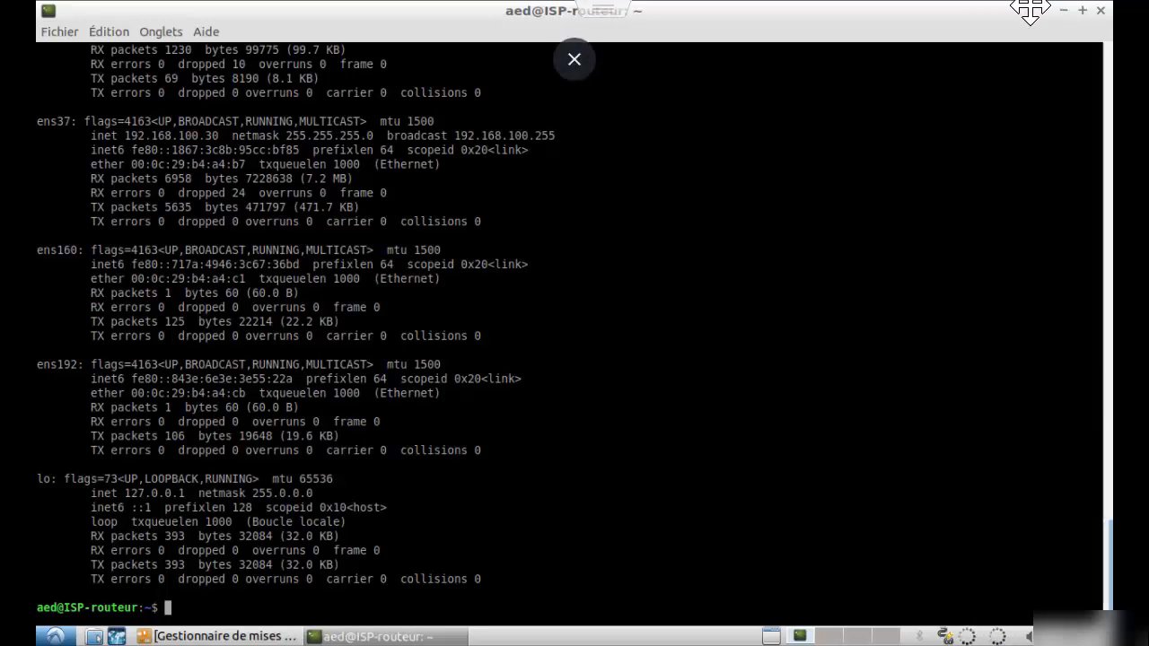
Step: Leave the router's full-screen console and display the ESXi host's CPU, memory and storage usage
{"action": "left_click", "coordinate": [572, 63]}
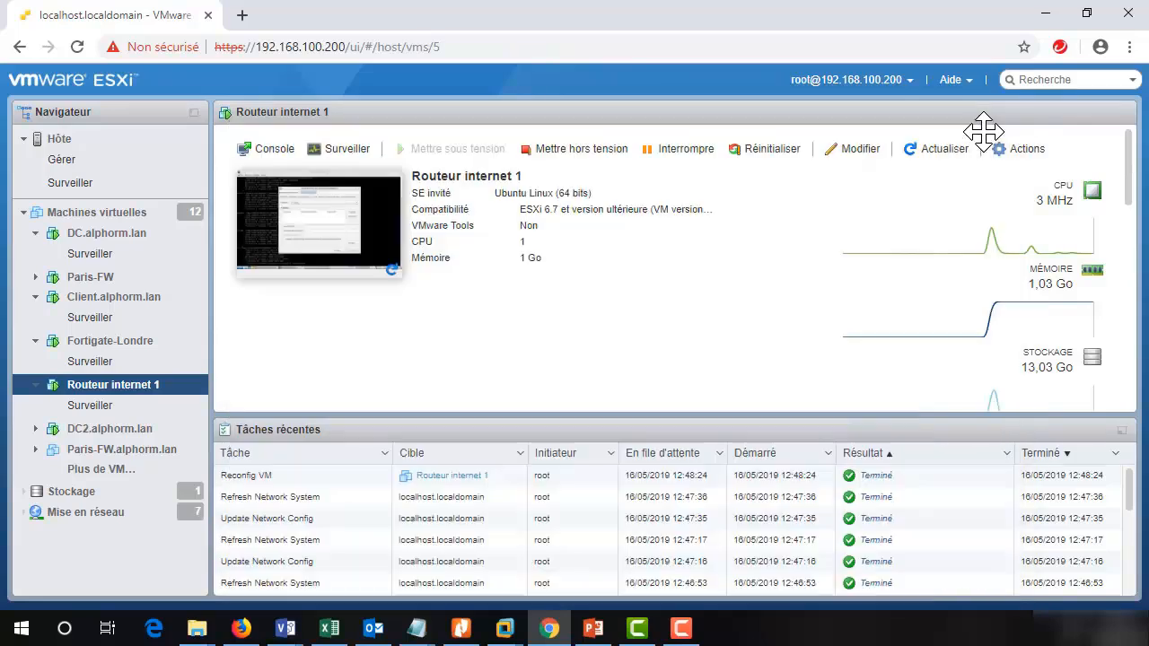
{"action": "left_click", "coordinate": [984, 130]}
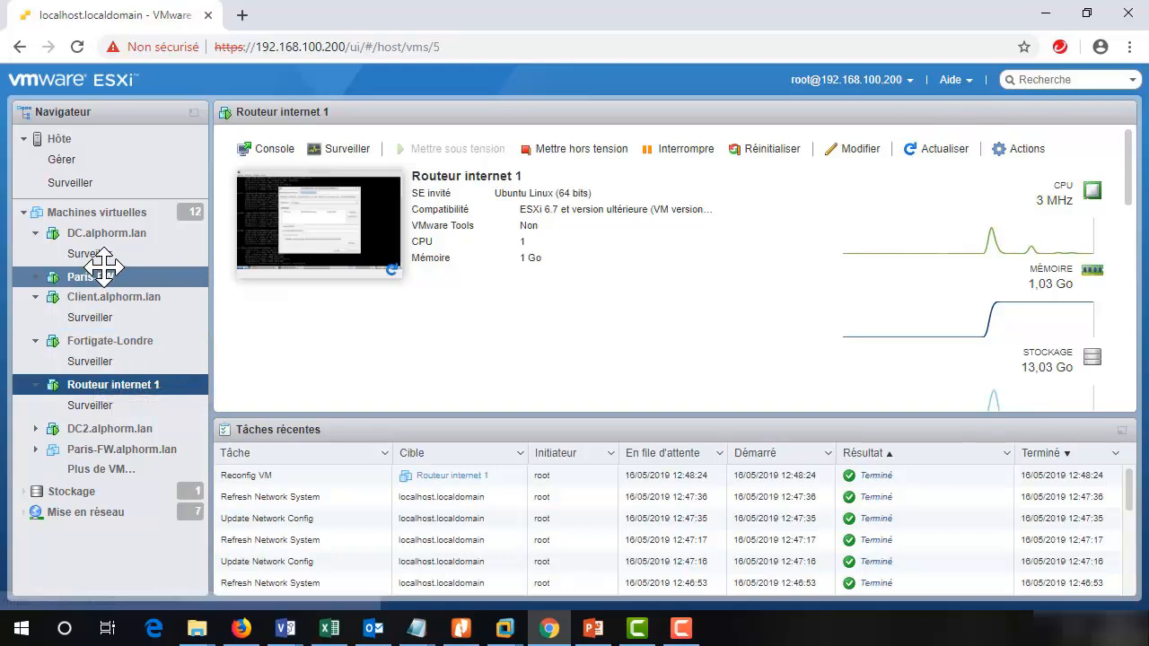
{"action": "left_click", "coordinate": [95, 212]}
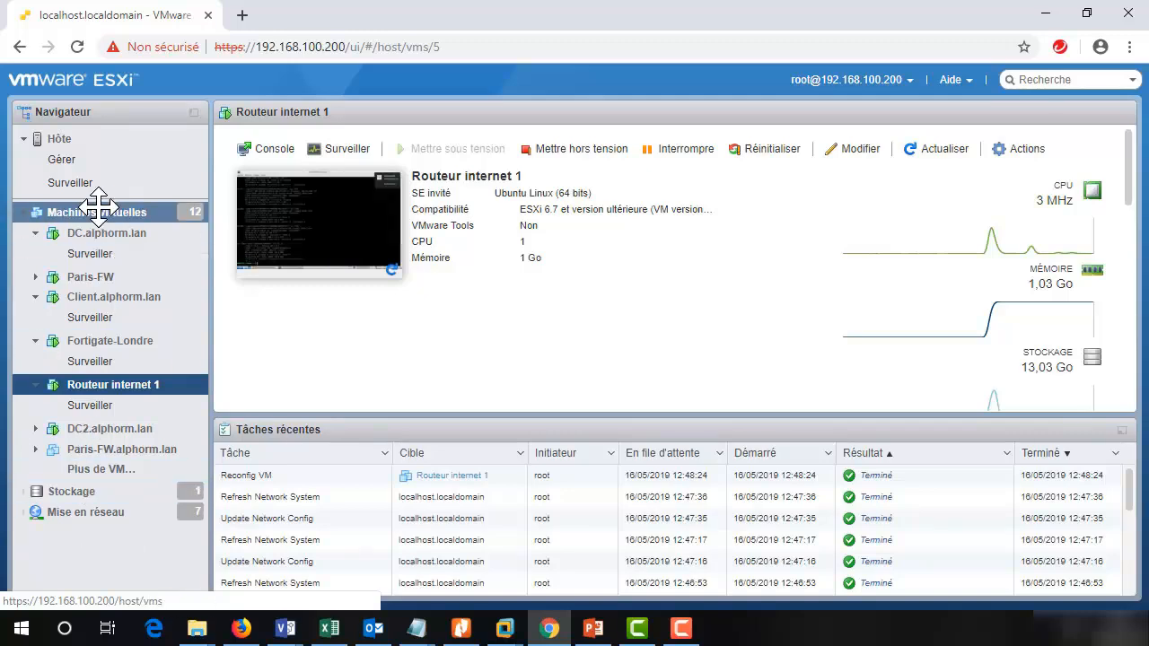
{"action": "left_click", "coordinate": [77, 137]}
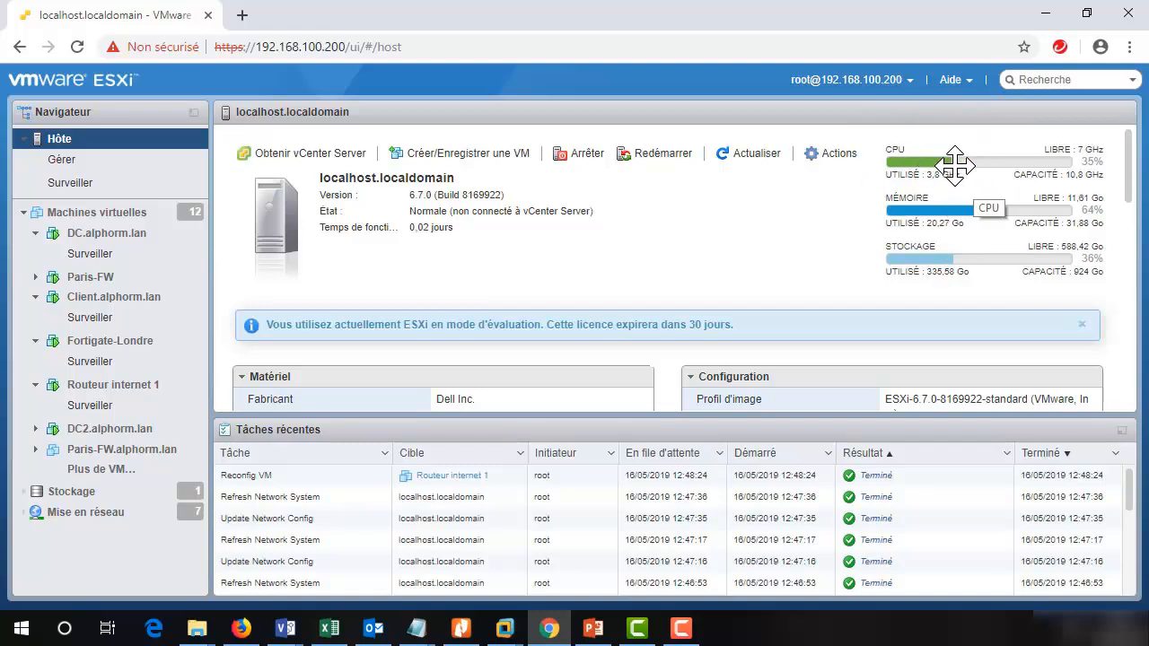
Step: Display the host's virtual machines list and locate Routeur internet 2
{"action": "left_click", "coordinate": [68, 212]}
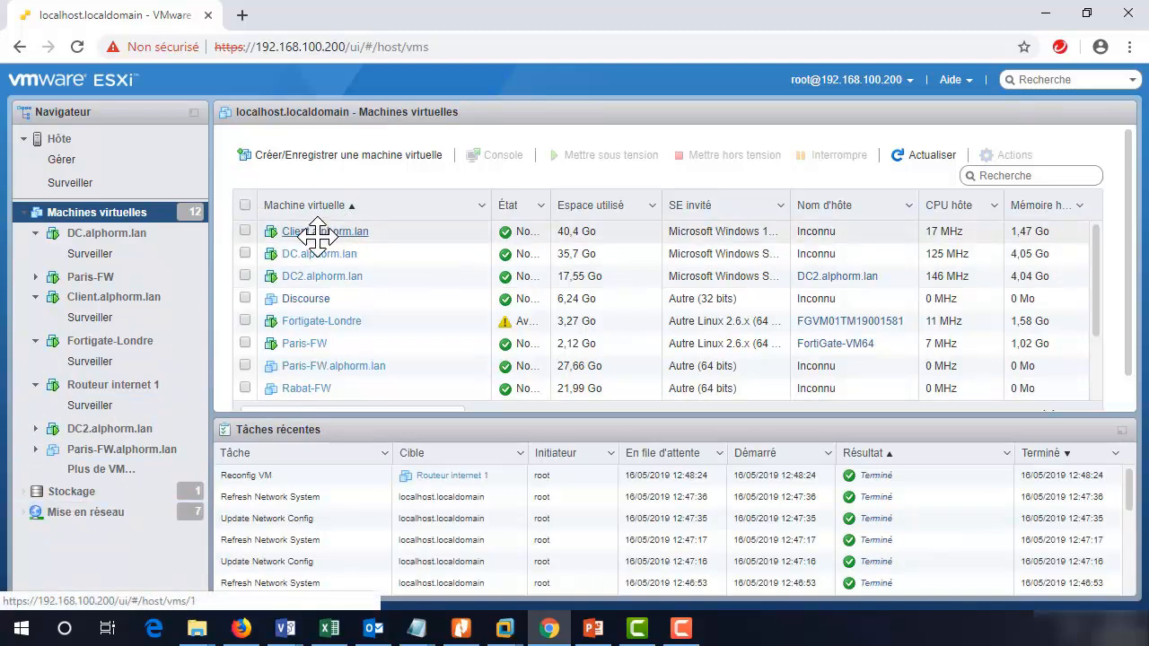
{"action": "scroll", "coordinate": [341, 242], "scroll_direction": "down", "scroll_amount": 2}
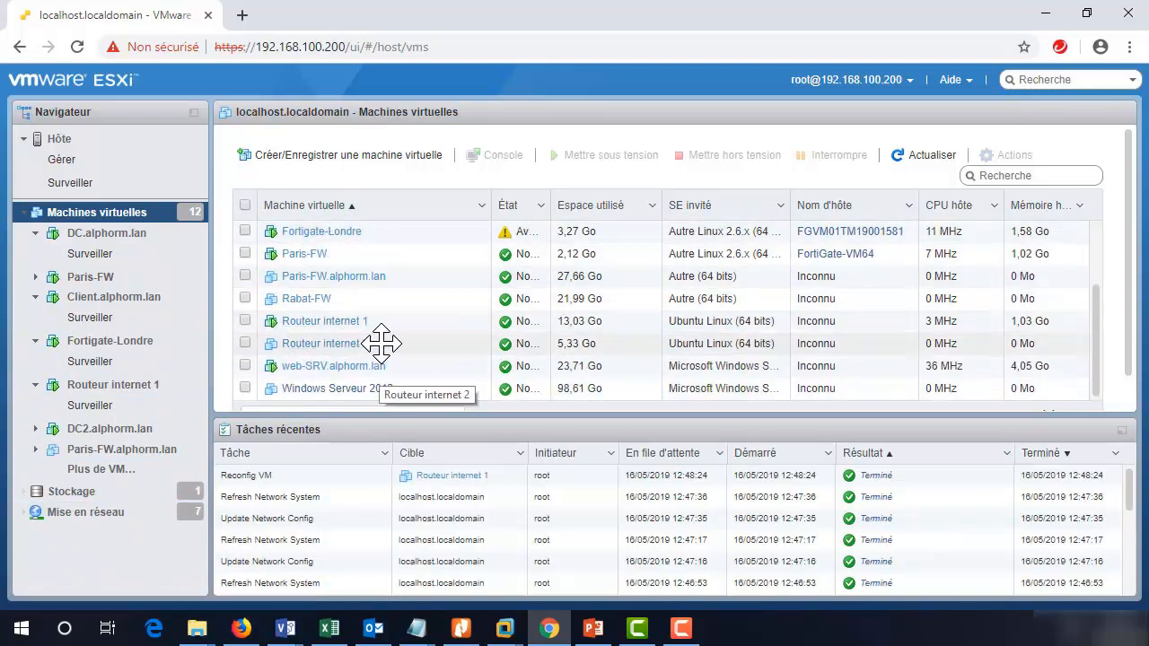